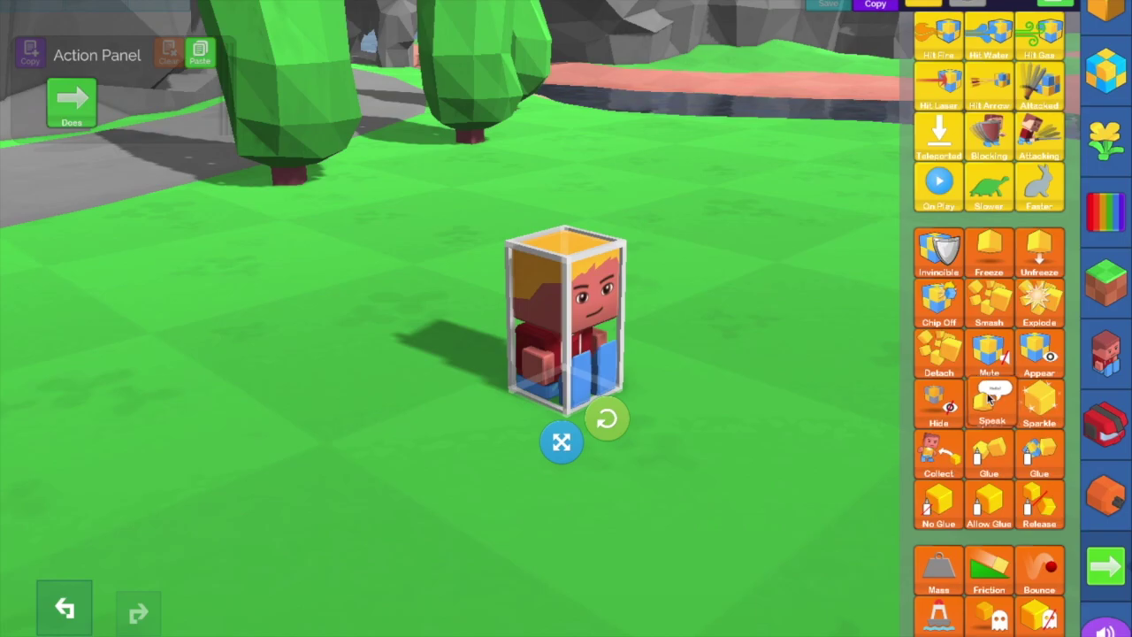
- Give the character a Speak action and play the game to preview its speech bubble
{"action": "left_click", "coordinate": [548, 262]}
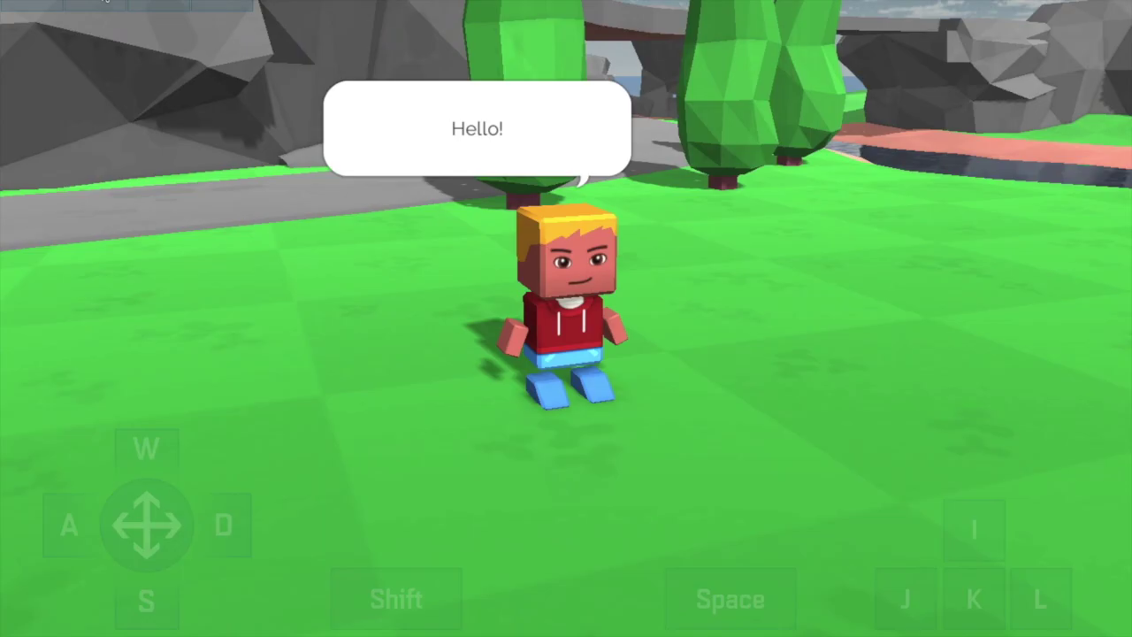
{"action": "left_click", "coordinate": [132, 7]}
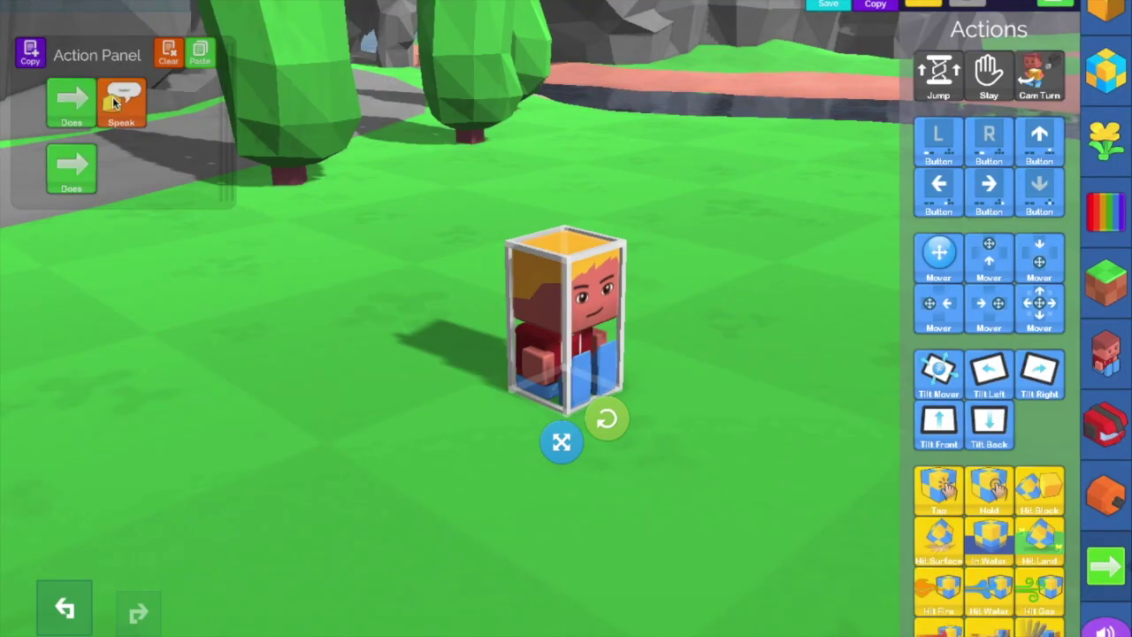
- Add an empty reply button, "[]", after the "Hello!" speech text and preview the speech bubble in play
{"action": "left_click", "coordinate": [115, 97]}
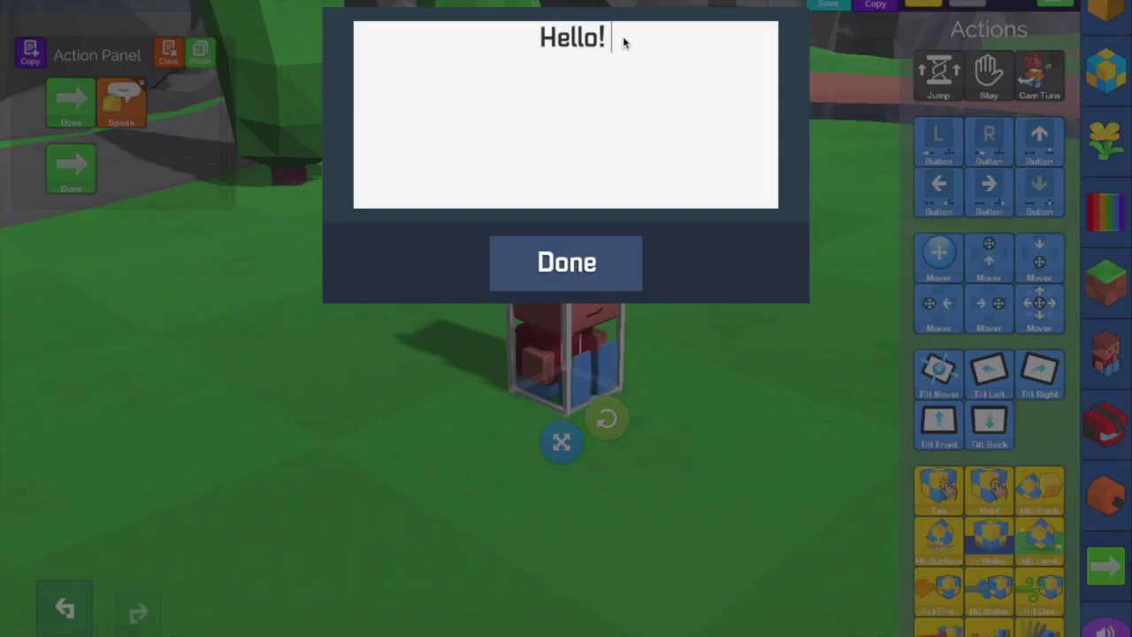
{"action": "type", "text": "["}
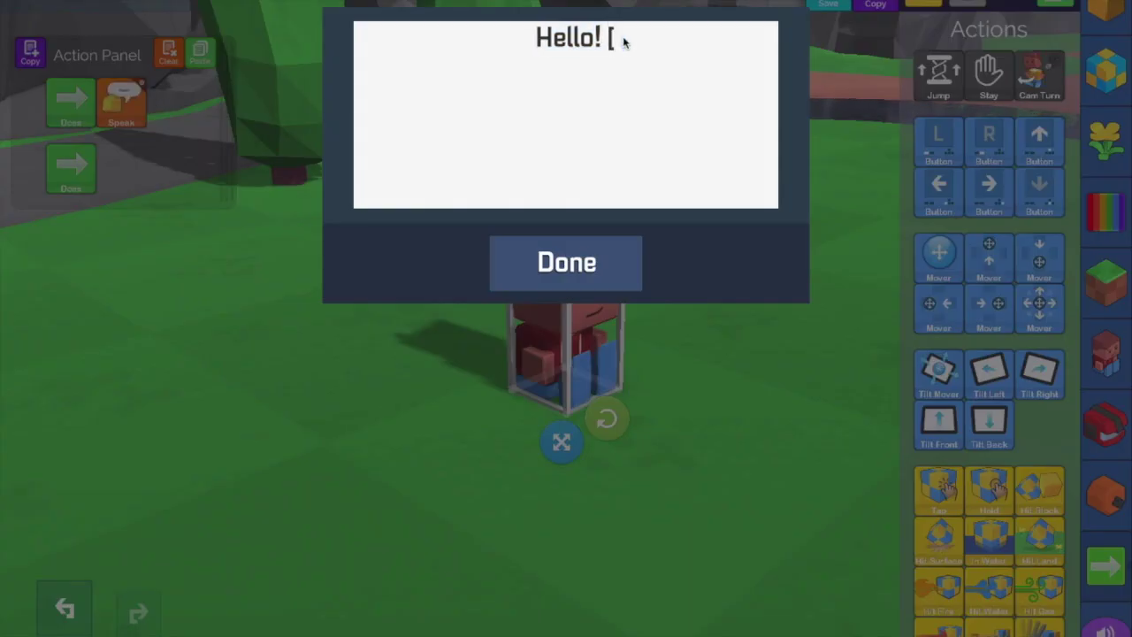
{"action": "type", "text": "]"}
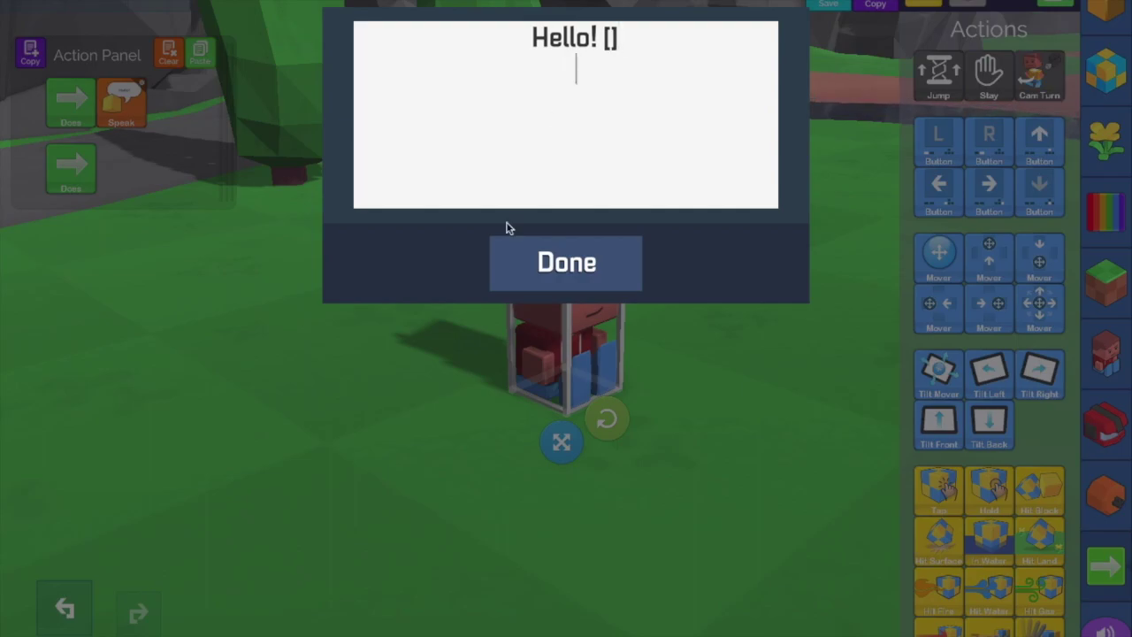
{"action": "left_click", "coordinate": [529, 255]}
{"action": "left_click", "coordinate": [125, 4]}
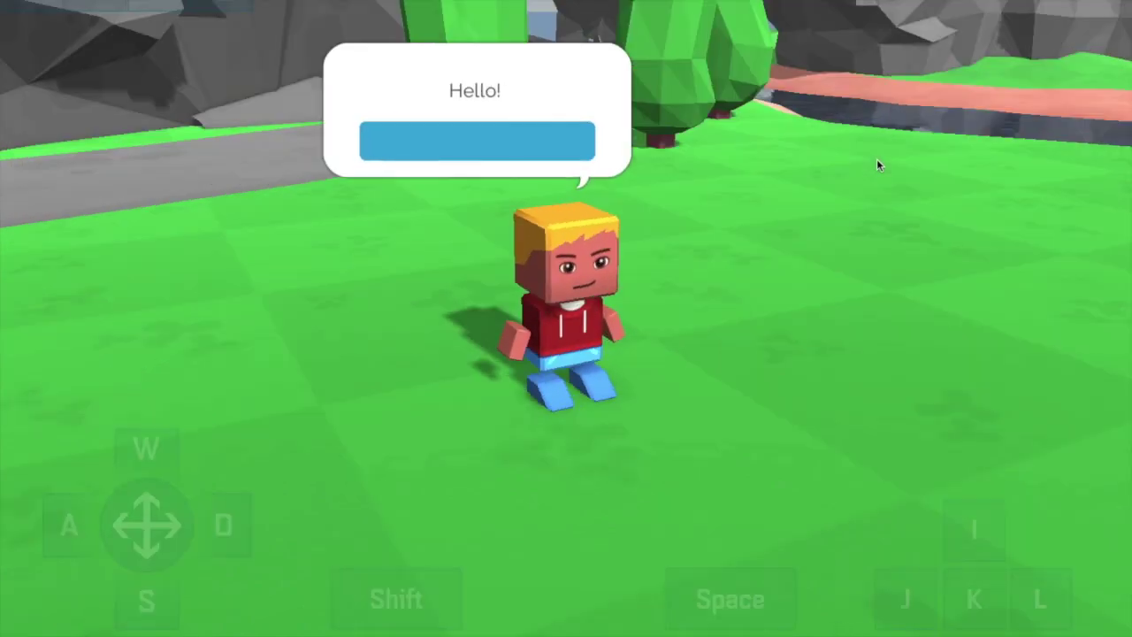
{"action": "left_click_drag", "start_coordinate": [763, 200], "coordinate": [603, 187]}
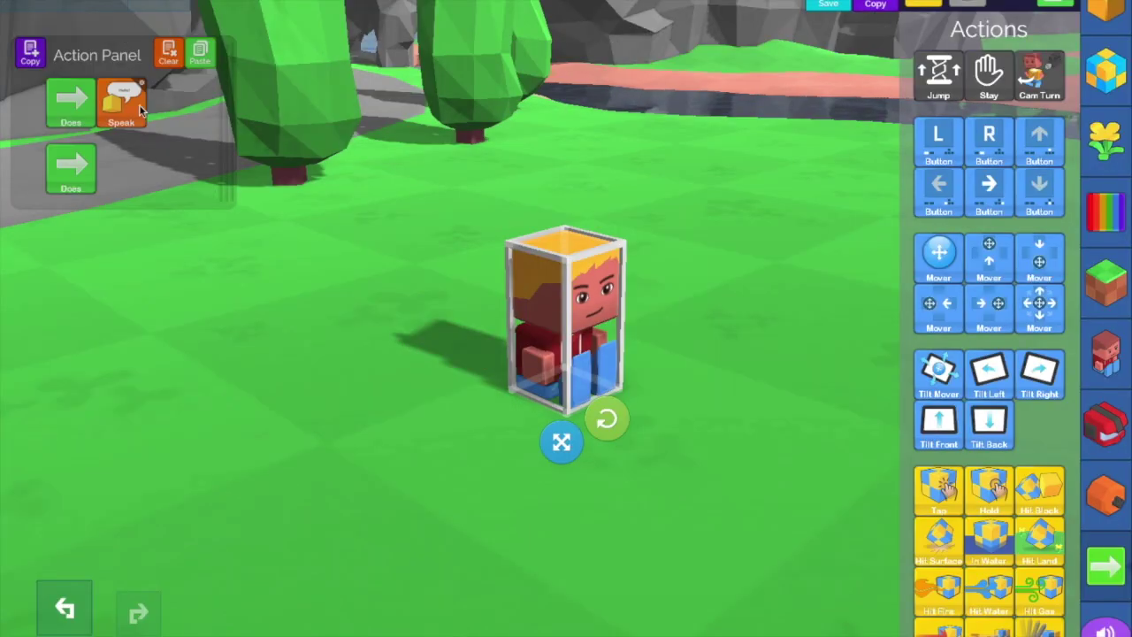
- Replace the character's Speak action with Sparkle and preview the effect in play
{"action": "left_click_drag", "start_coordinate": [121, 103], "coordinate": [973, 369]}
{"action": "scroll", "coordinate": [973, 369], "scroll_direction": "down", "scroll_amount": 5}
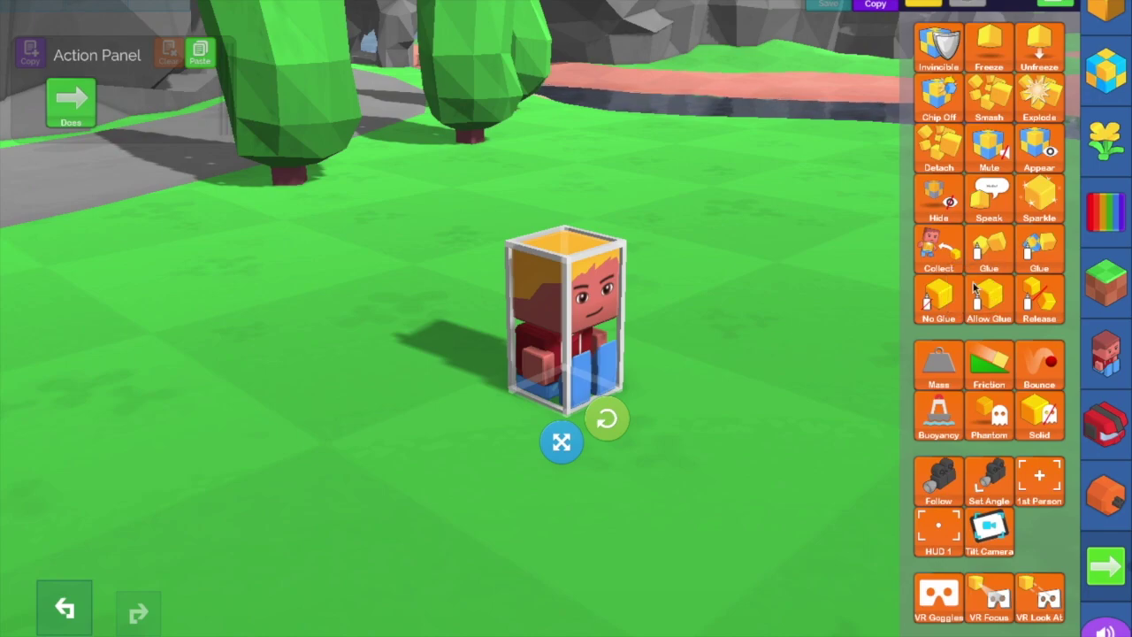
{"action": "left_click_drag", "start_coordinate": [1043, 192], "coordinate": [115, 95]}
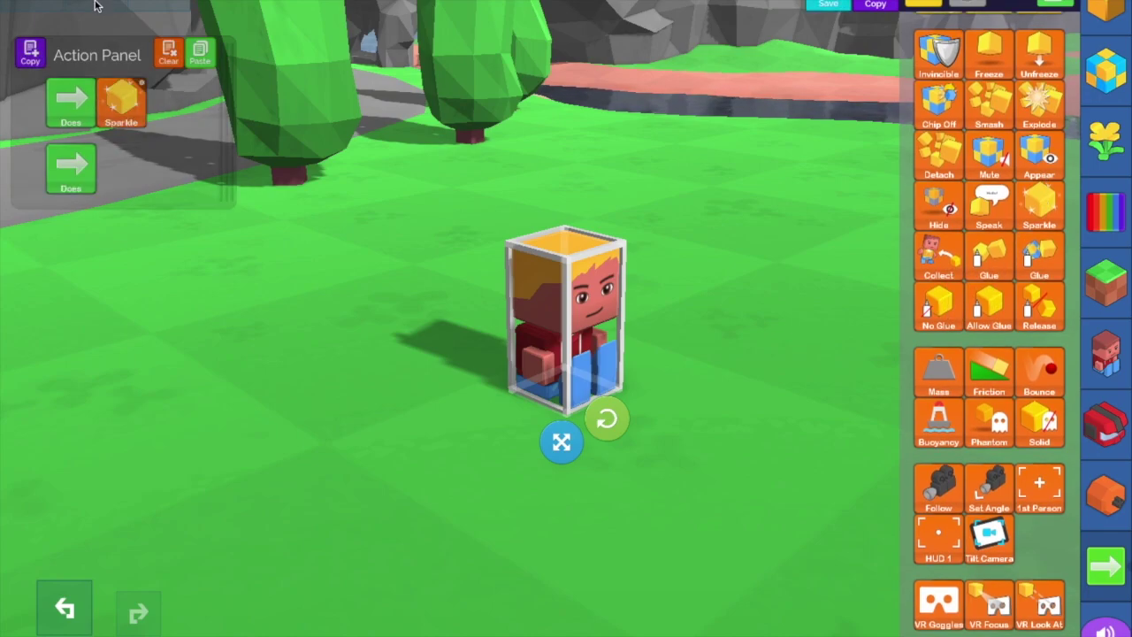
{"action": "left_click", "coordinate": [97, 6]}
{"action": "left_click", "coordinate": [97, 5]}
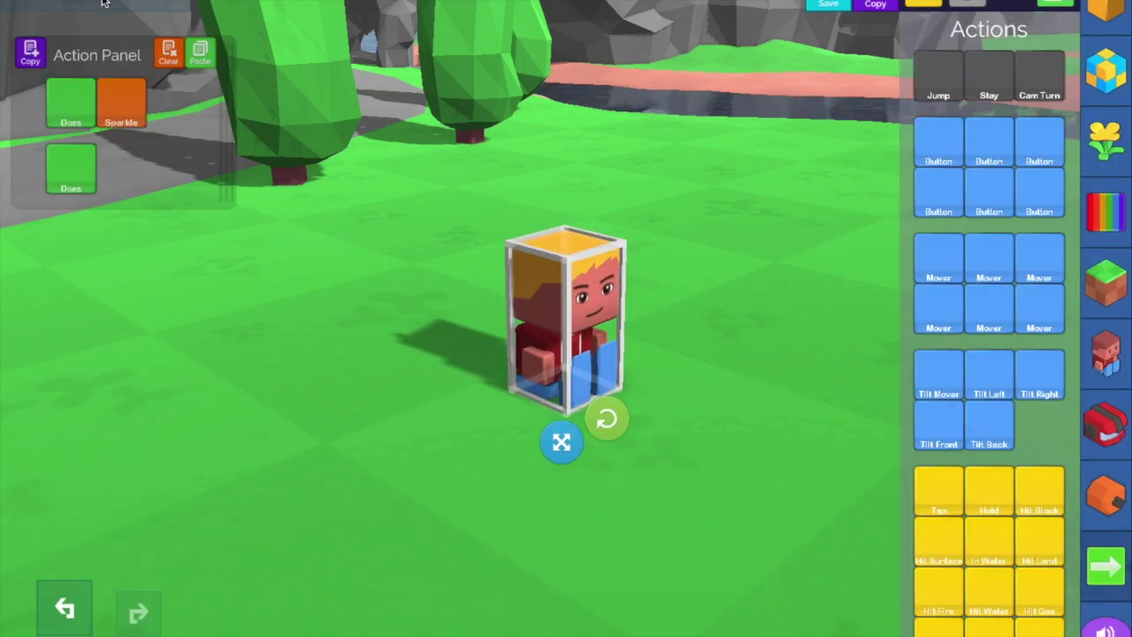
{"action": "left_click", "coordinate": [110, 101]}
{"action": "left_click_drag", "start_coordinate": [153, 147], "coordinate": [442, 138]}
{"action": "left_click", "coordinate": [88, 6]}
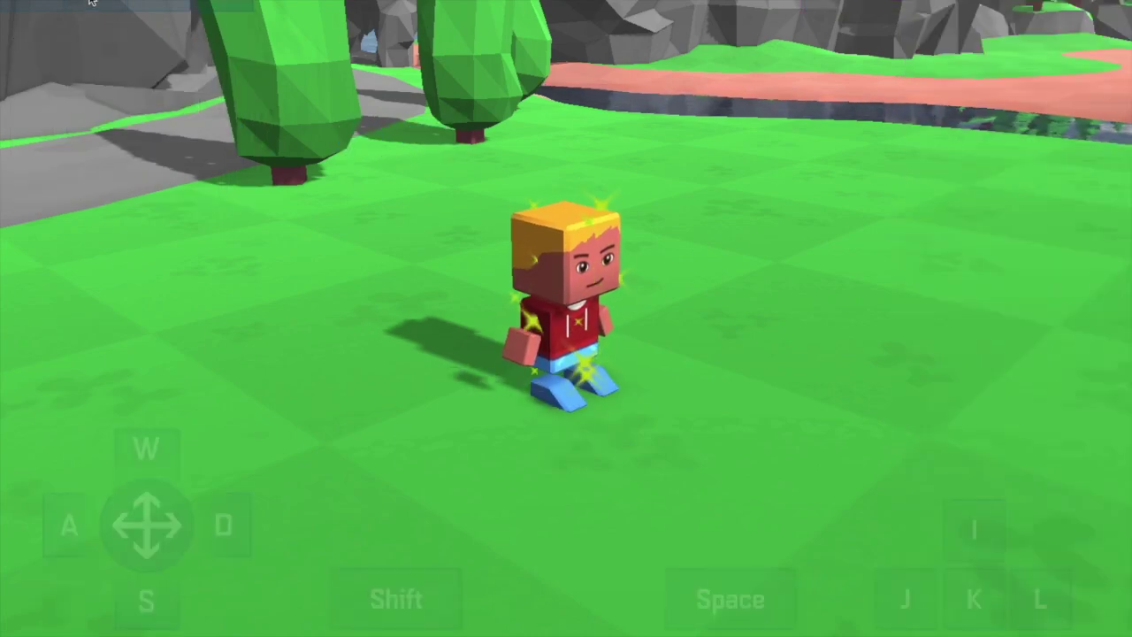
{"action": "left_click", "coordinate": [88, 5]}
- Replace the Sparkle action with Mass, then remove Mass from the character
{"action": "left_click_drag", "start_coordinate": [138, 121], "coordinate": [950, 150]}
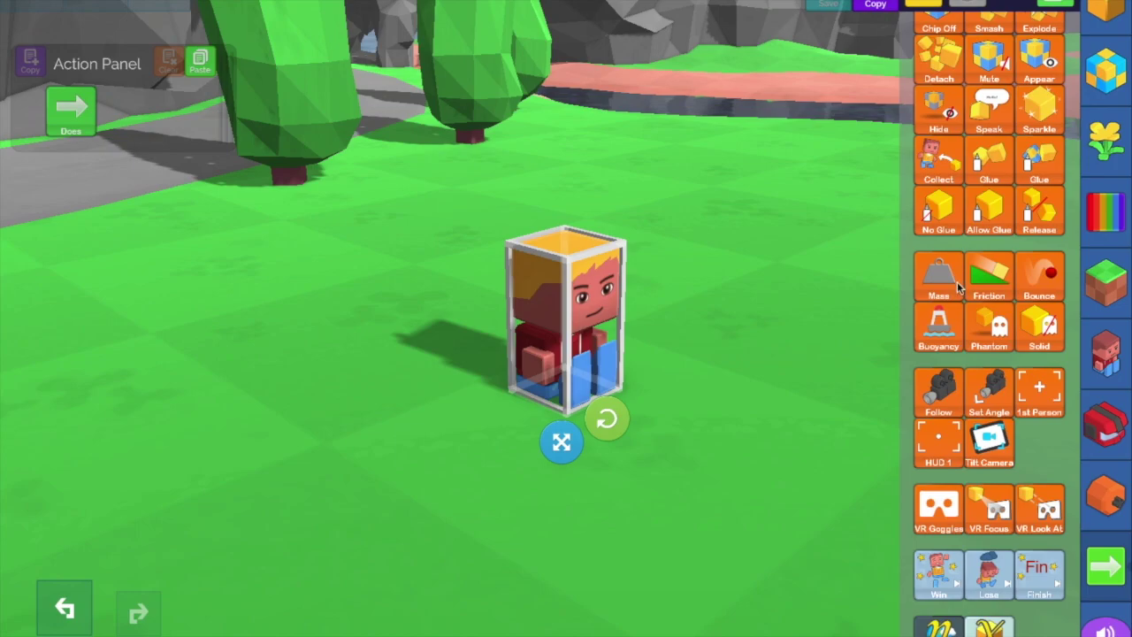
{"action": "left_click_drag", "start_coordinate": [956, 281], "coordinate": [128, 112]}
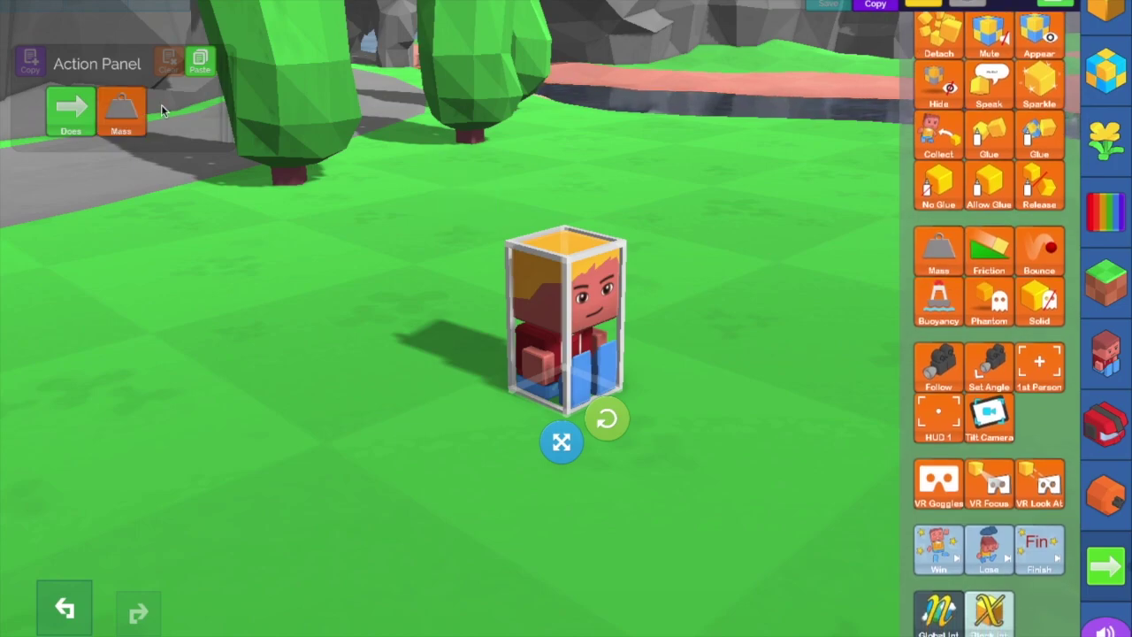
{"action": "left_click_drag", "start_coordinate": [122, 110], "coordinate": [964, 283]}
{"action": "left_click", "coordinate": [982, 256]}
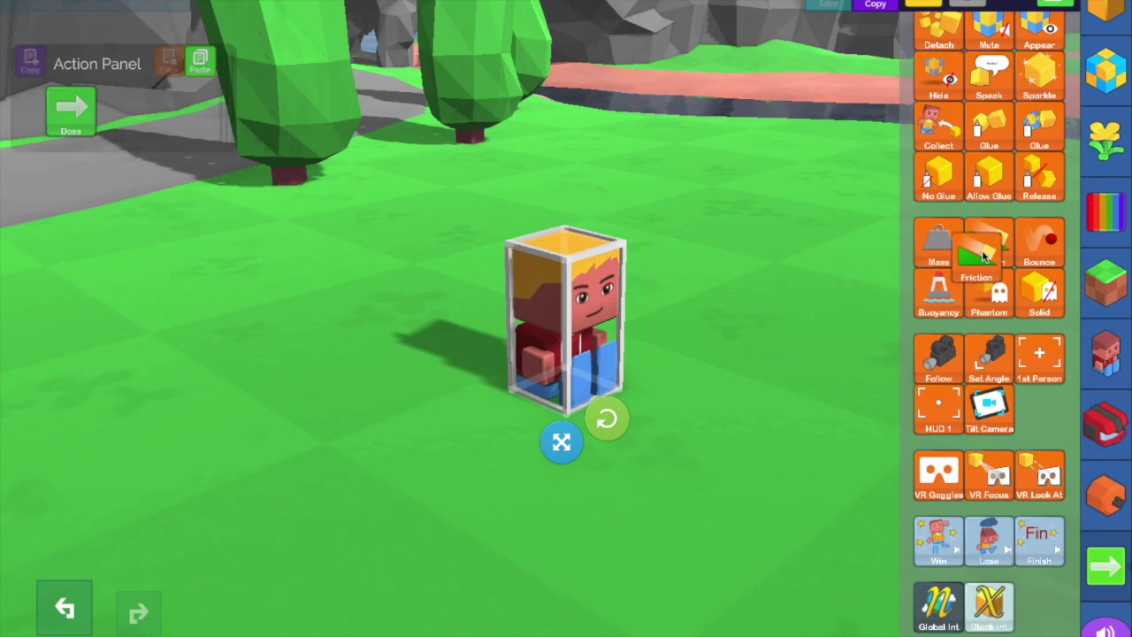
- Move the character a short distance back across the grass
{"action": "left_click_drag", "start_coordinate": [544, 321], "coordinate": [513, 319]}
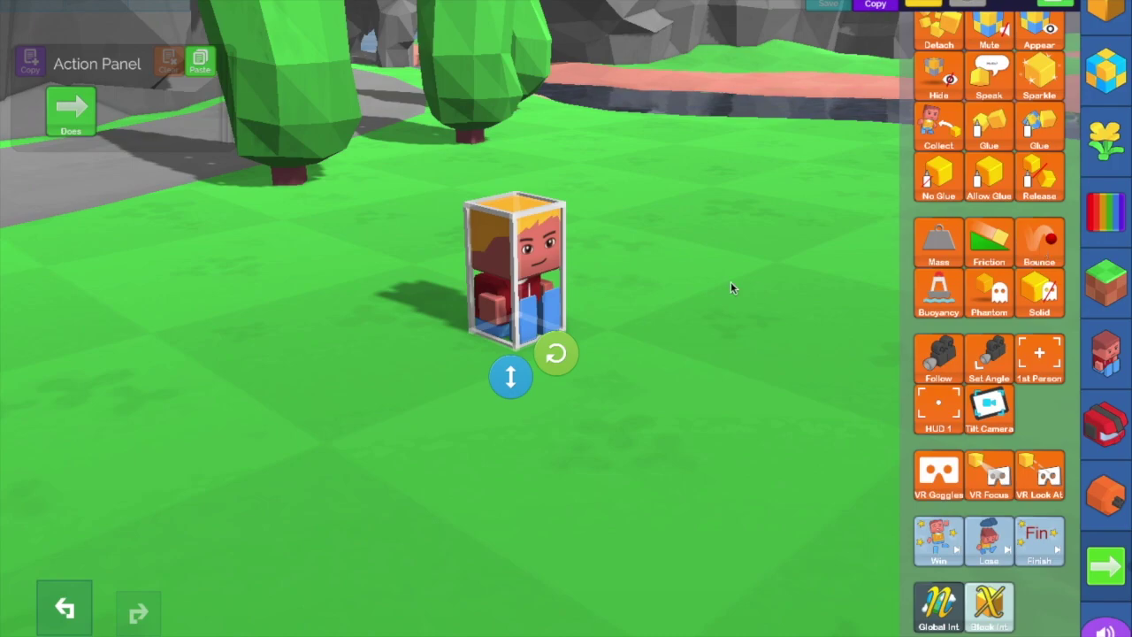
{"action": "left_click_drag", "start_coordinate": [943, 291], "coordinate": [707, 112]}
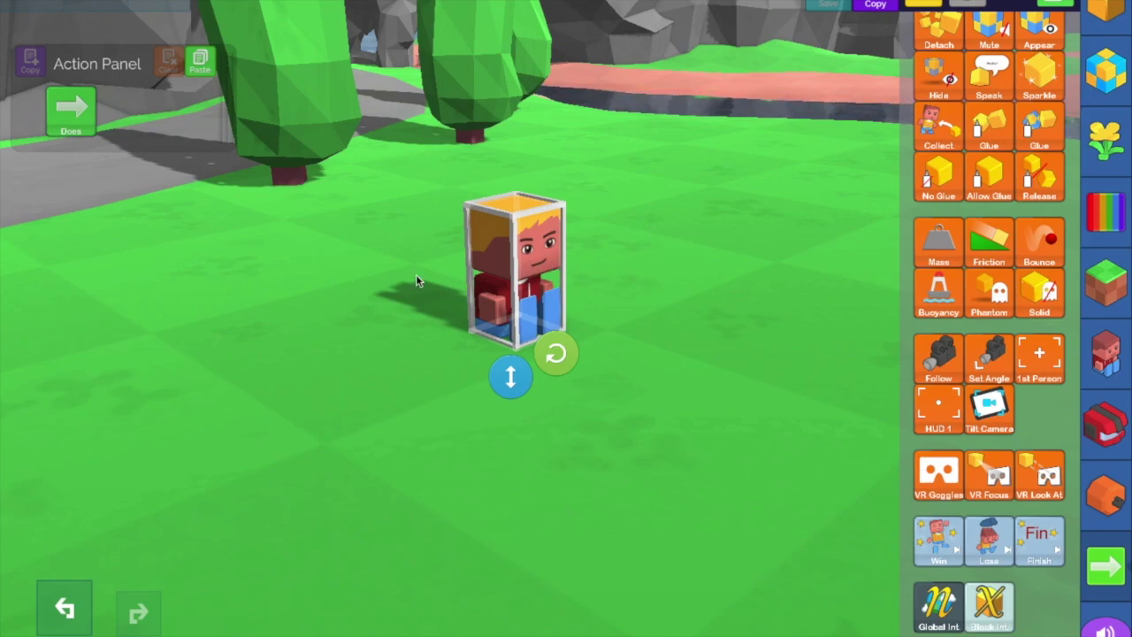
{"action": "scroll", "coordinate": [1003, 320], "scroll_direction": "down", "scroll_amount": 1}
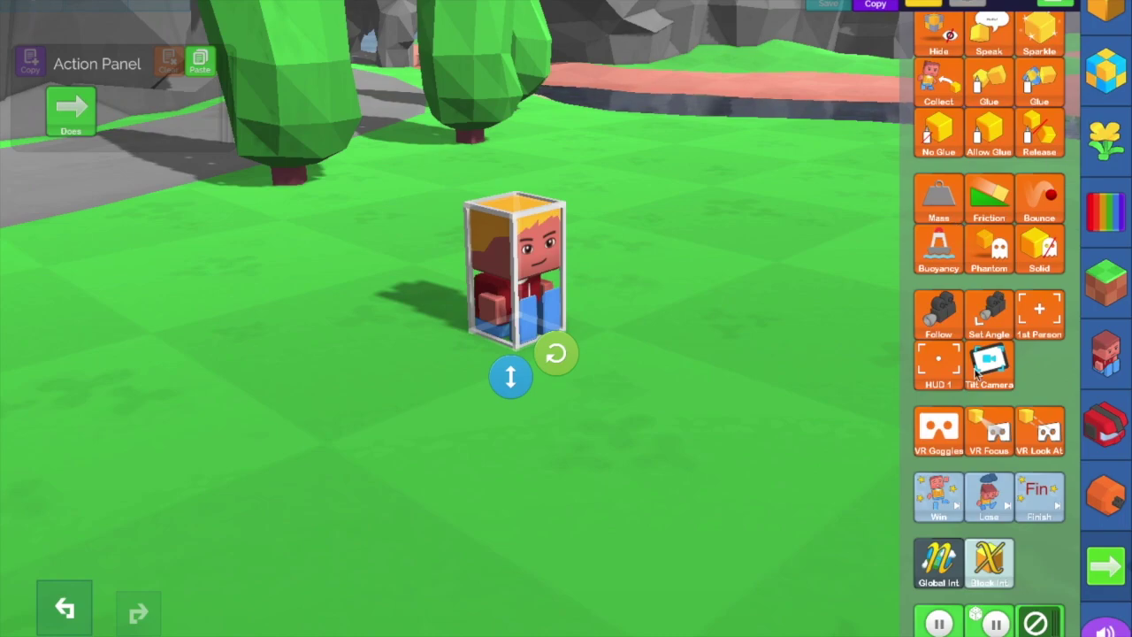
{"action": "scroll", "coordinate": [975, 374], "scroll_direction": "down", "scroll_amount": 10}
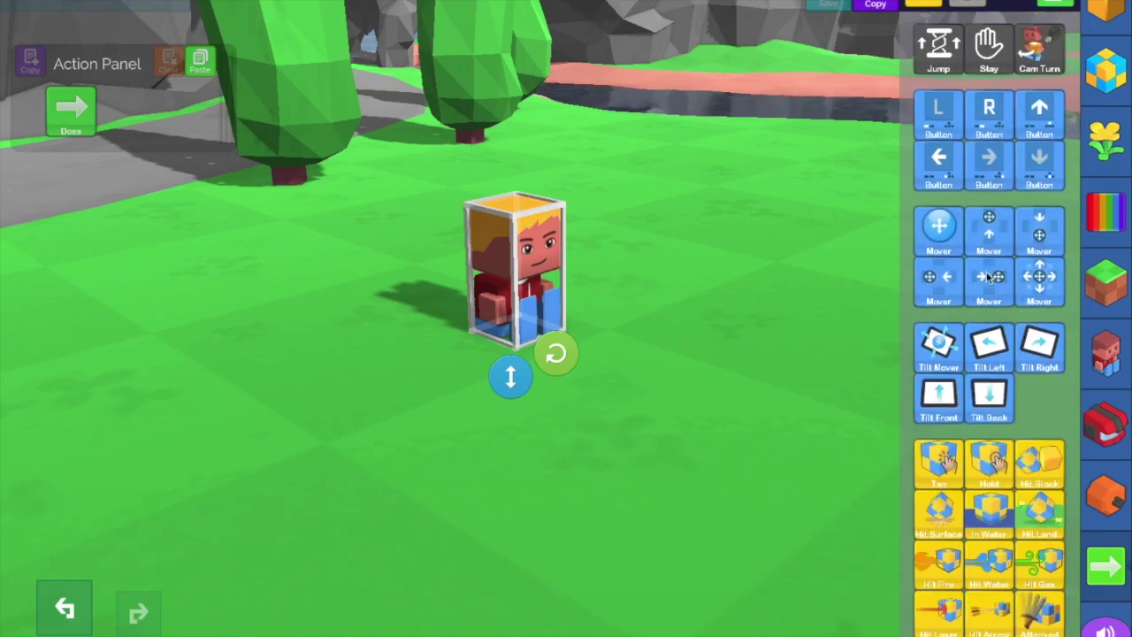
{"action": "scroll", "coordinate": [944, 224], "scroll_direction": "up", "scroll_amount": 10}
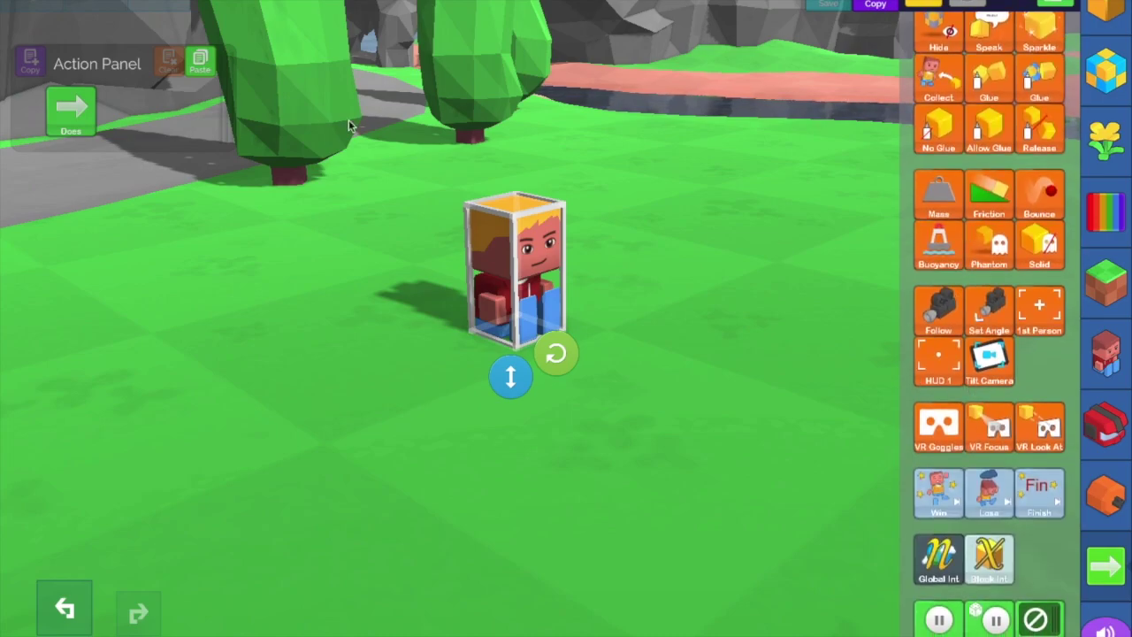
- Add the Follow camera action to the character and preview it in play, orbiting around the character
{"action": "left_click_drag", "start_coordinate": [947, 303], "coordinate": [124, 108]}
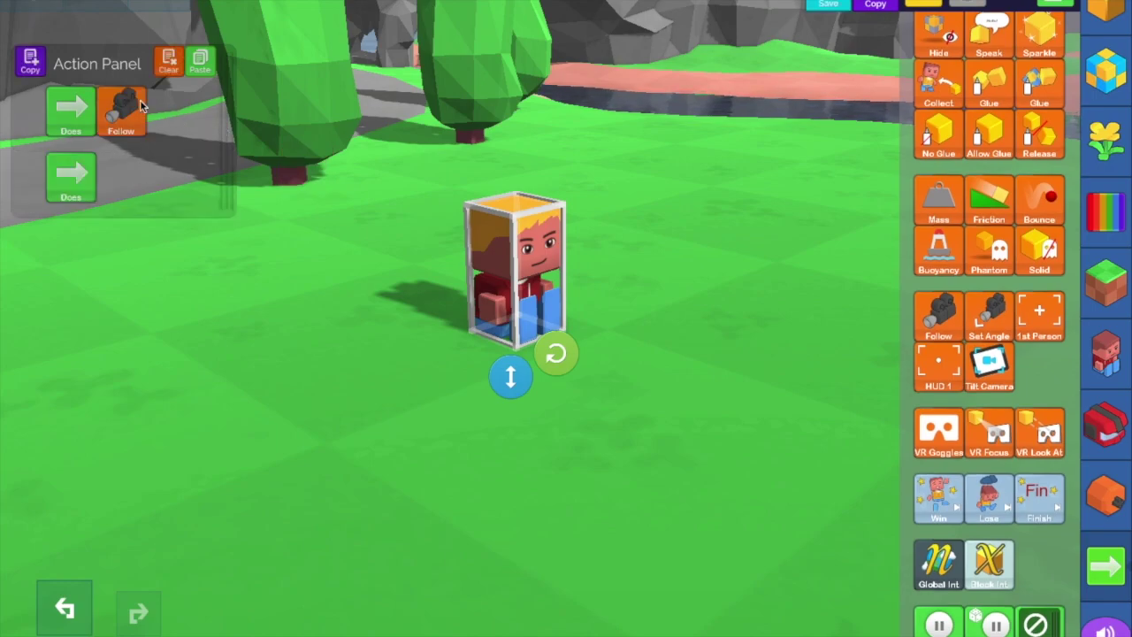
{"action": "left_click", "coordinate": [102, 1]}
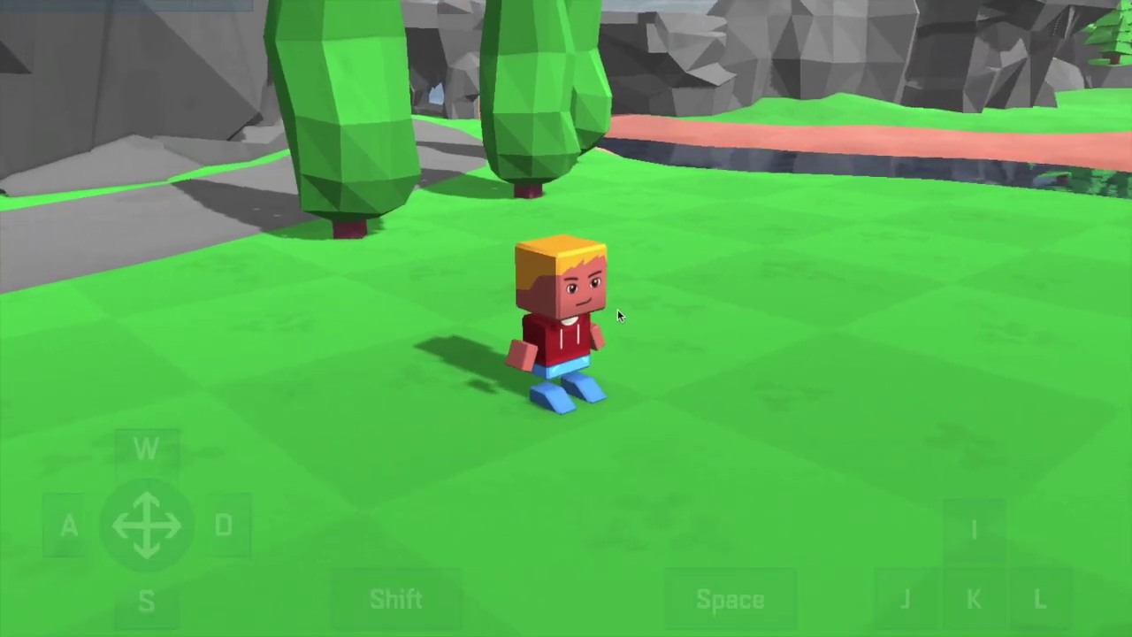
{"action": "left_click_drag", "start_coordinate": [590, 281], "coordinate": [929, 91]}
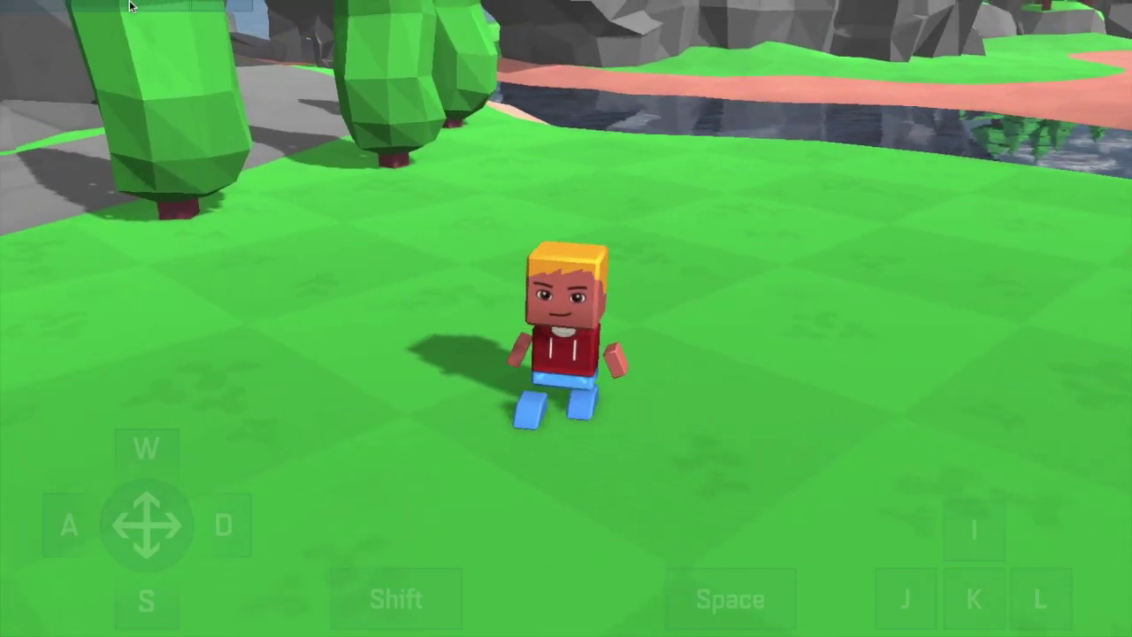
{"action": "left_click", "coordinate": [130, 6]}
- Replace the Follow camera action with Set Angle and preview that camera in play
{"action": "scroll", "coordinate": [991, 336], "scroll_direction": "down", "scroll_amount": 10}
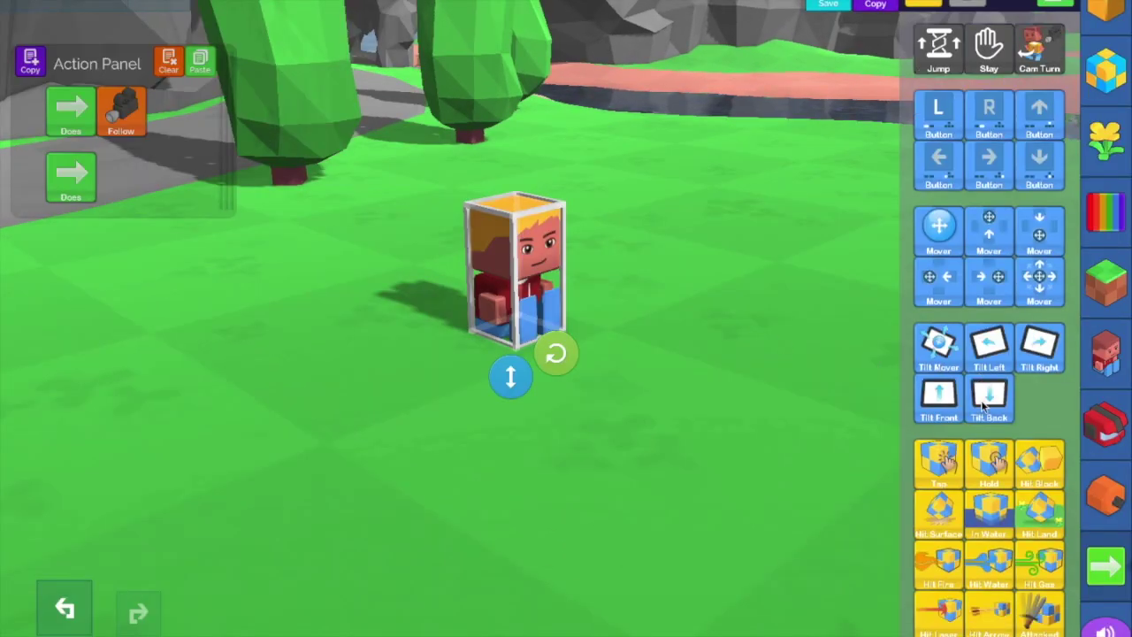
{"action": "left_click_drag", "start_coordinate": [992, 331], "coordinate": [132, 364]}
{"action": "left_click", "coordinate": [84, 8]}
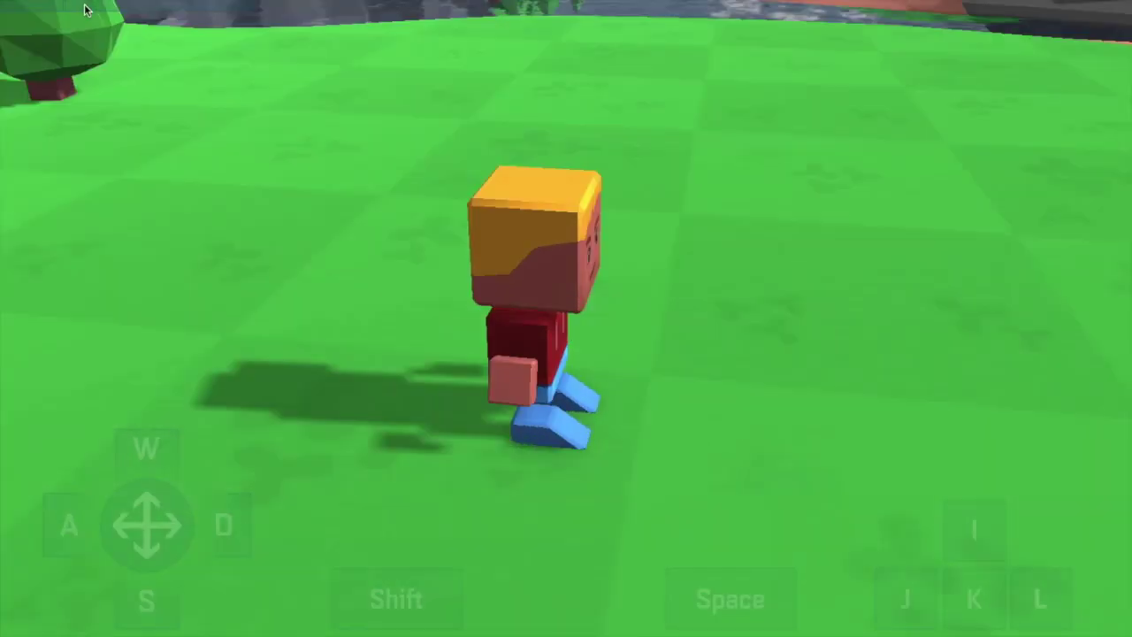
{"action": "left_click", "coordinate": [1017, 242]}
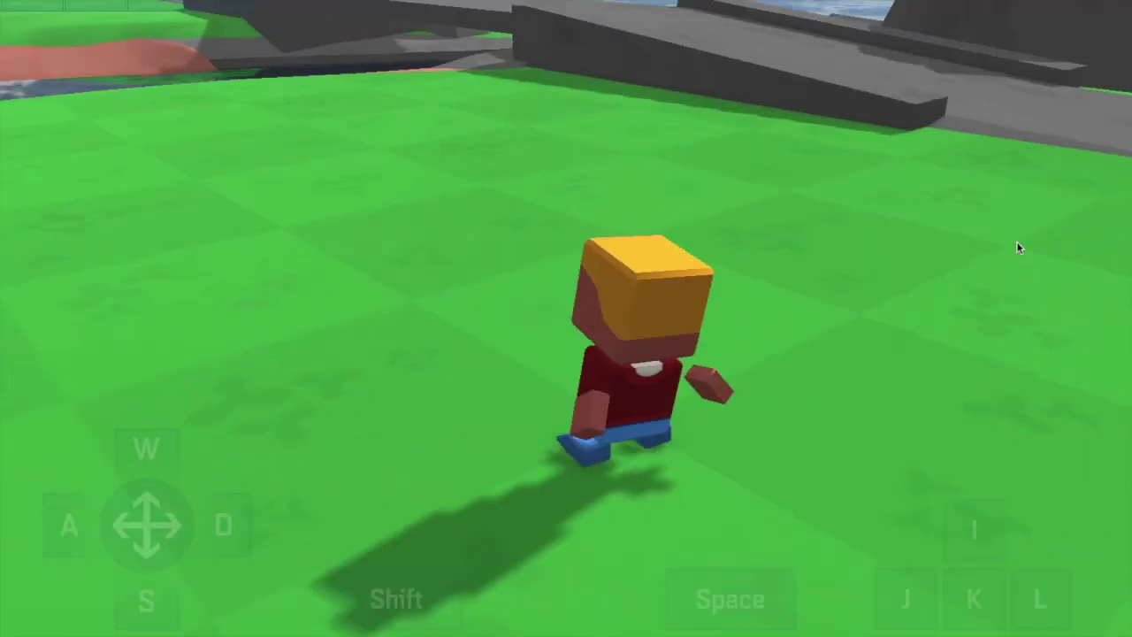
{"action": "left_click", "coordinate": [84, 5]}
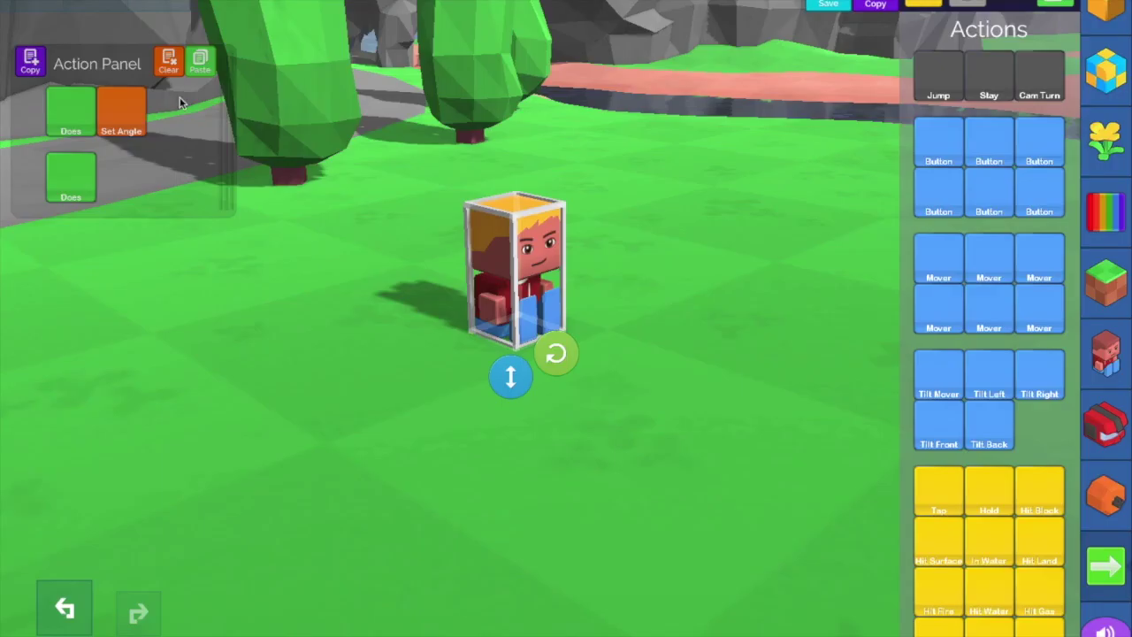
- Show the Set Angle action's angle setting, then remove the action from the character
{"action": "left_click", "coordinate": [130, 106]}
{"action": "left_click_drag", "start_coordinate": [148, 147], "coordinate": [464, 178]}
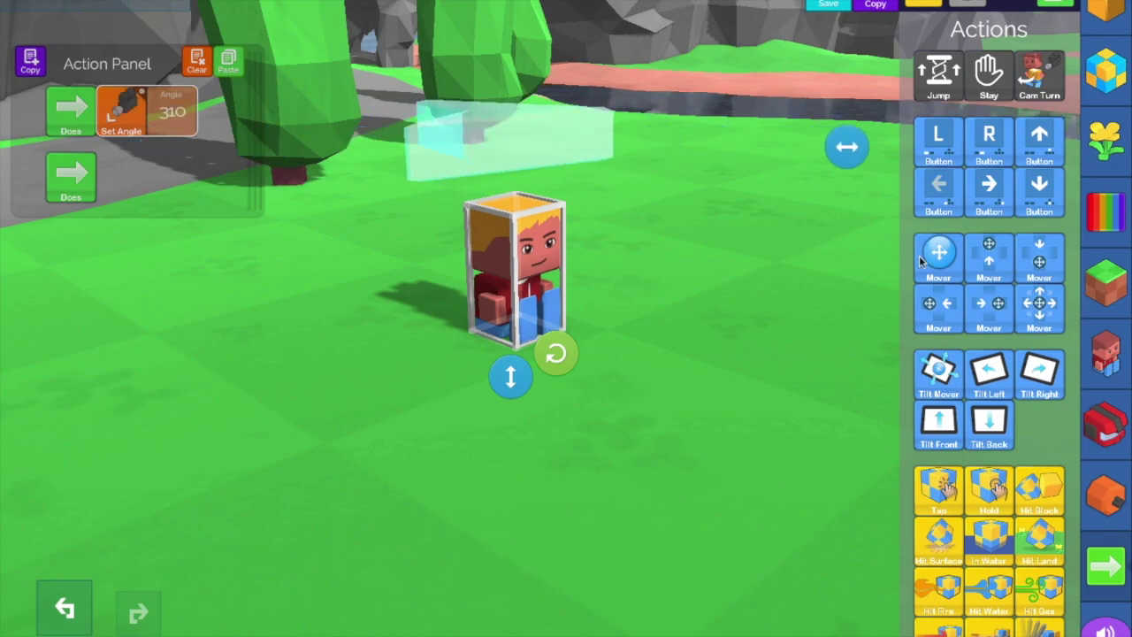
{"action": "left_click", "coordinate": [127, 107]}
{"action": "left_click_drag", "start_coordinate": [126, 106], "coordinate": [1056, 313]}
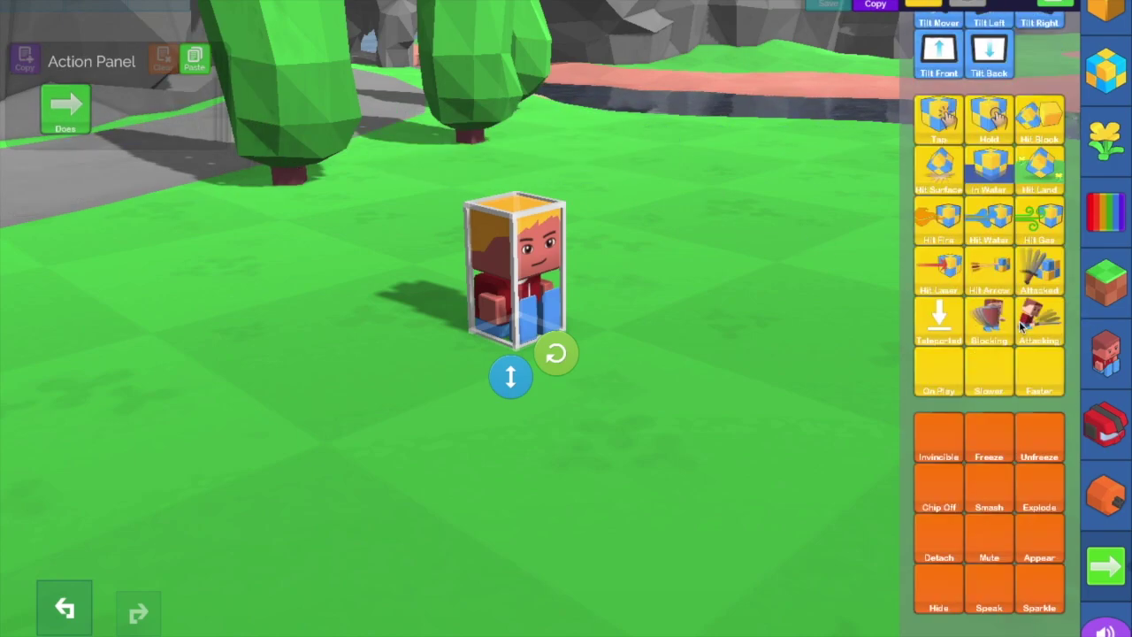
- Add the 1st Person camera action to the character and preview the game from its viewpoint
{"action": "scroll", "coordinate": [1010, 453], "scroll_direction": "down", "scroll_amount": 2}
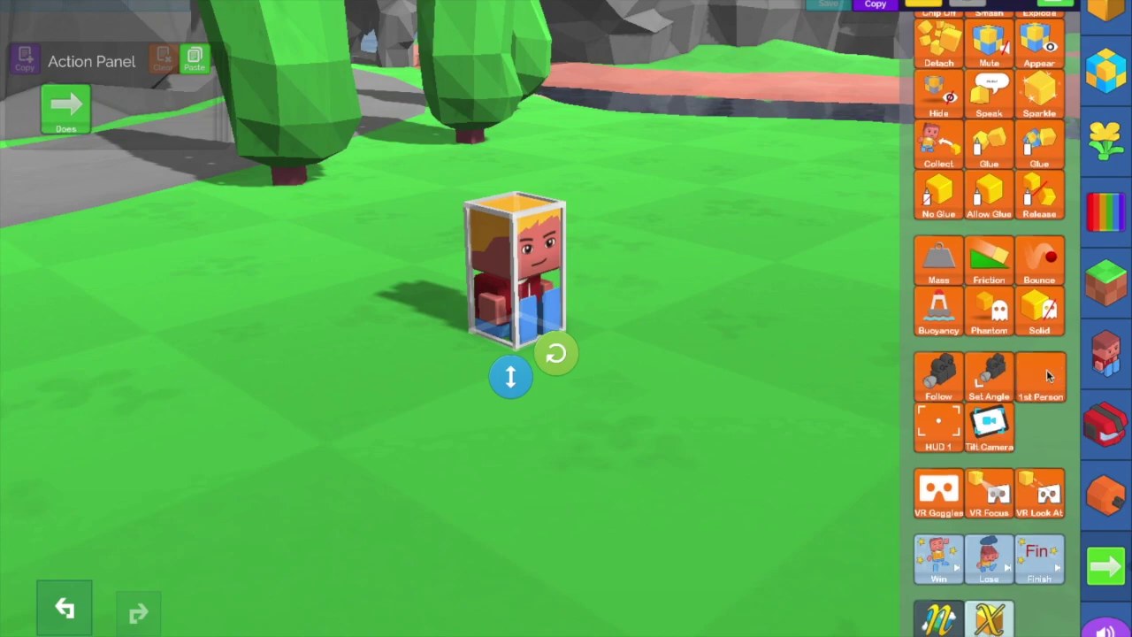
{"action": "left_click_drag", "start_coordinate": [1038, 371], "coordinate": [119, 127]}
{"action": "left_click", "coordinate": [95, 5]}
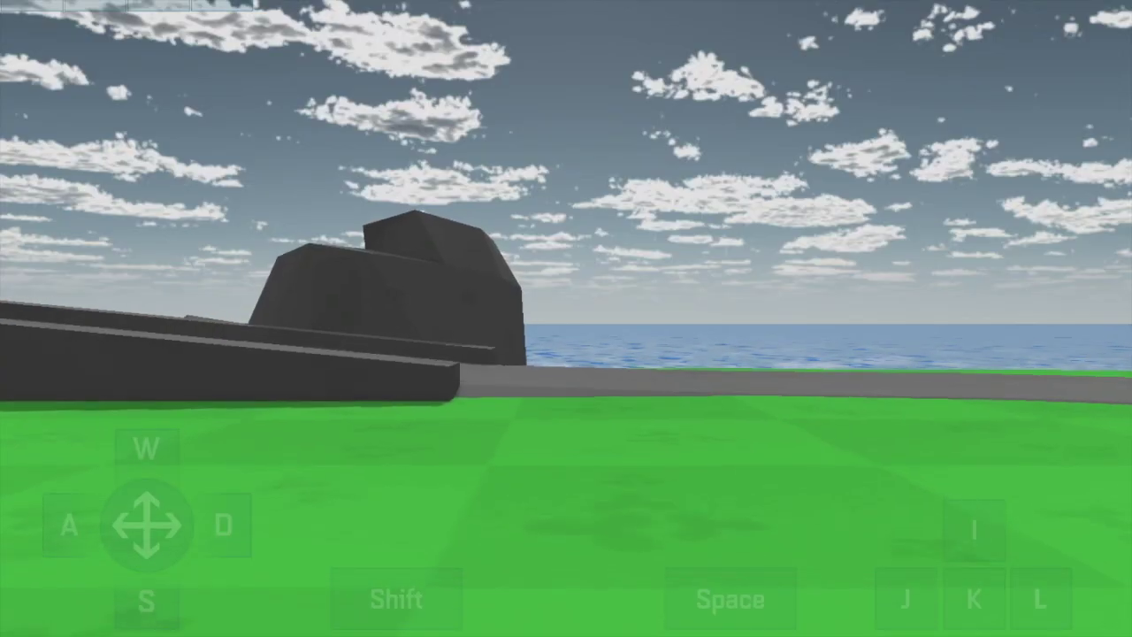
{"action": "left_click", "coordinate": [94, 4]}
- Replace the 1st Person action with HUD 1 and preview the on-screen marker in play
{"action": "left_click_drag", "start_coordinate": [115, 106], "coordinate": [1010, 325]}
{"action": "scroll", "coordinate": [1010, 324], "scroll_direction": "down", "scroll_amount": 10}
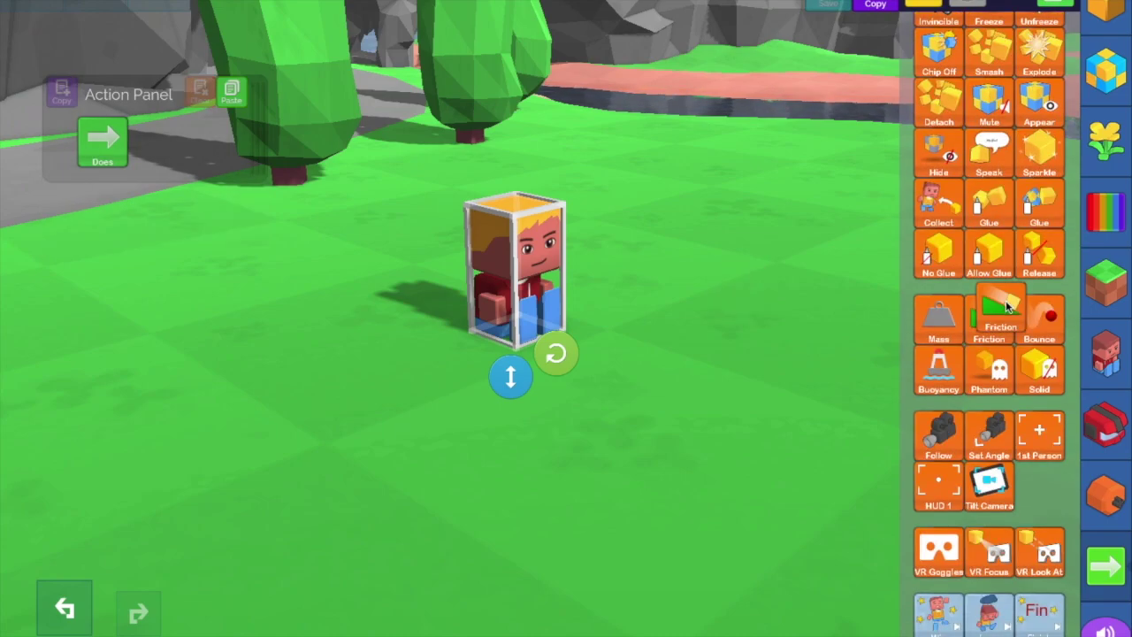
{"action": "left_click_drag", "start_coordinate": [944, 476], "coordinate": [225, 168]}
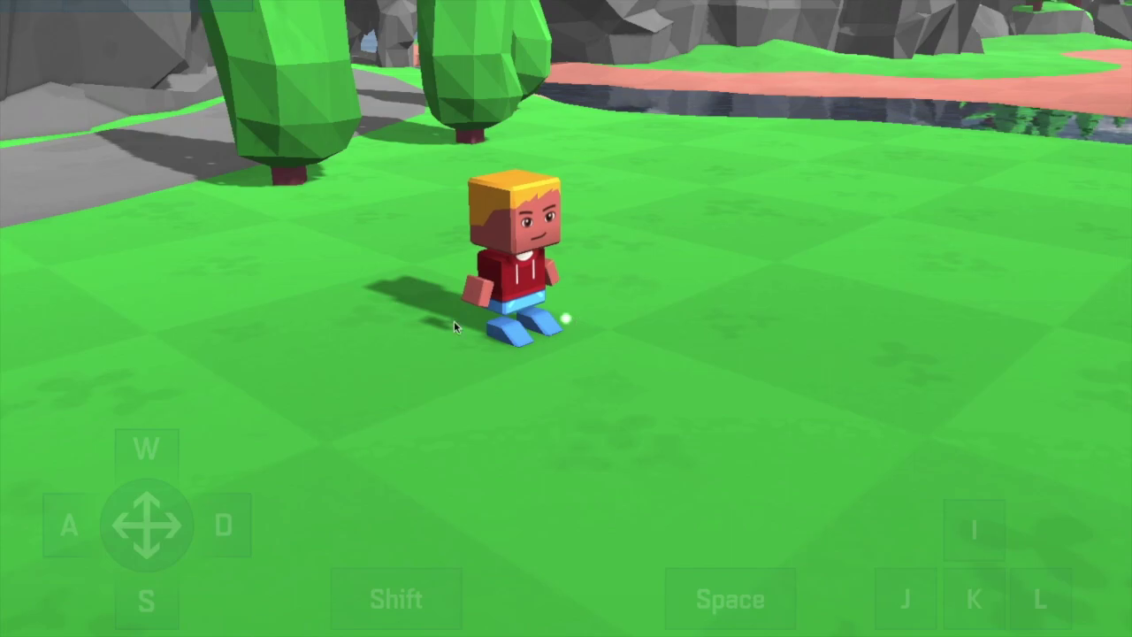
{"action": "left_click_drag", "start_coordinate": [454, 322], "coordinate": [576, 314]}
{"action": "left_click", "coordinate": [102, 2]}
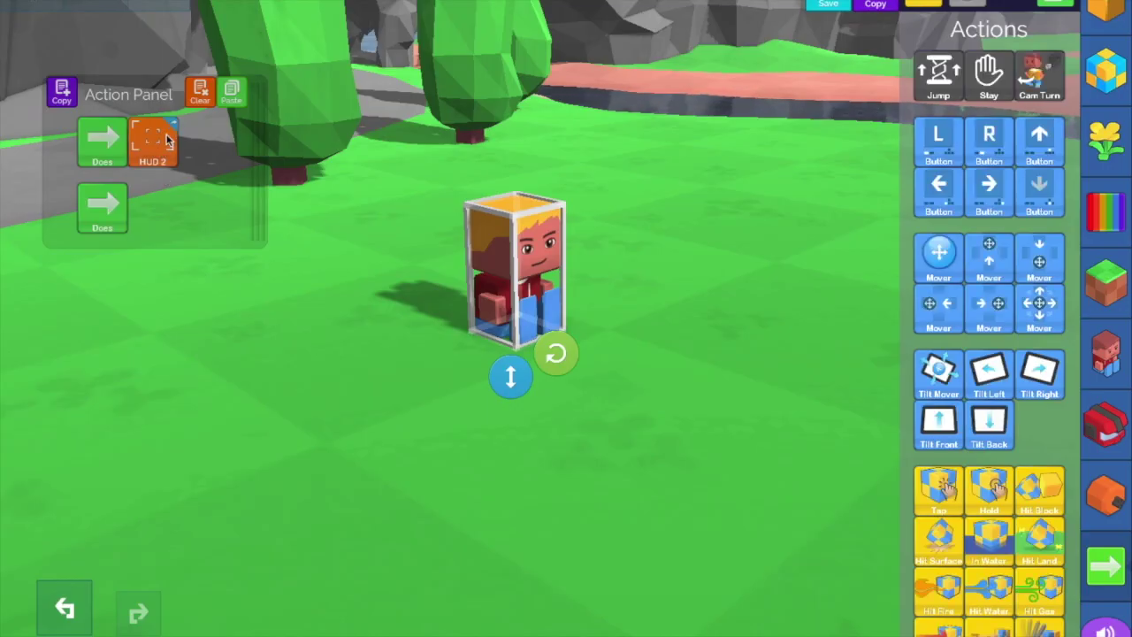
- Move the character's action list closer to the character and switch its HUD action to HUD 4
{"action": "left_click_drag", "start_coordinate": [164, 159], "coordinate": [350, 234]}
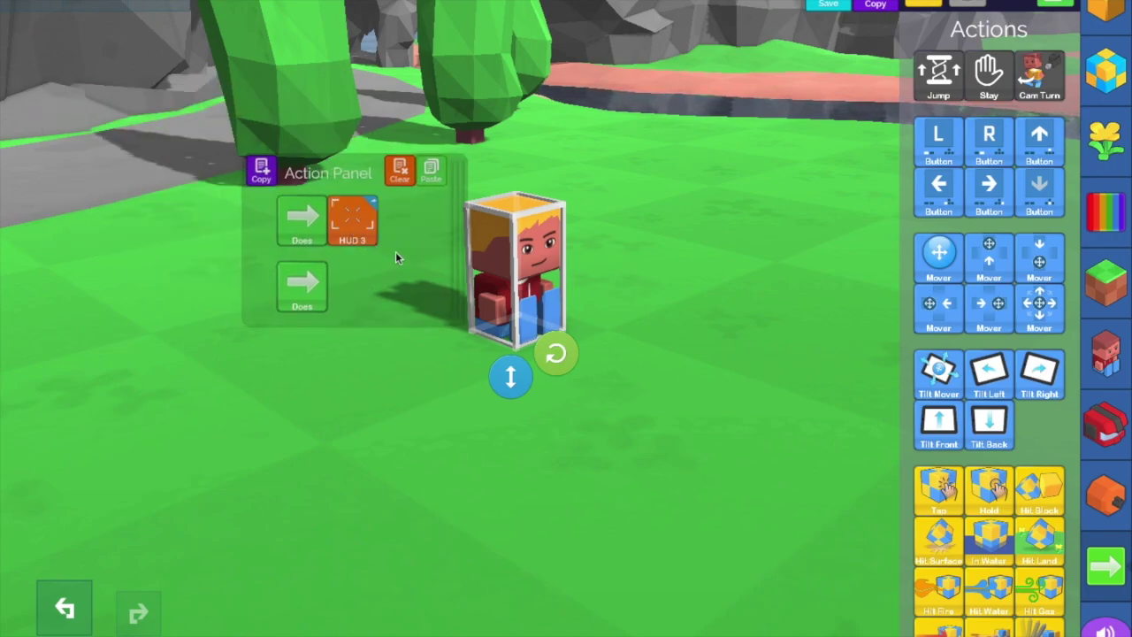
{"action": "left_click", "coordinate": [347, 211]}
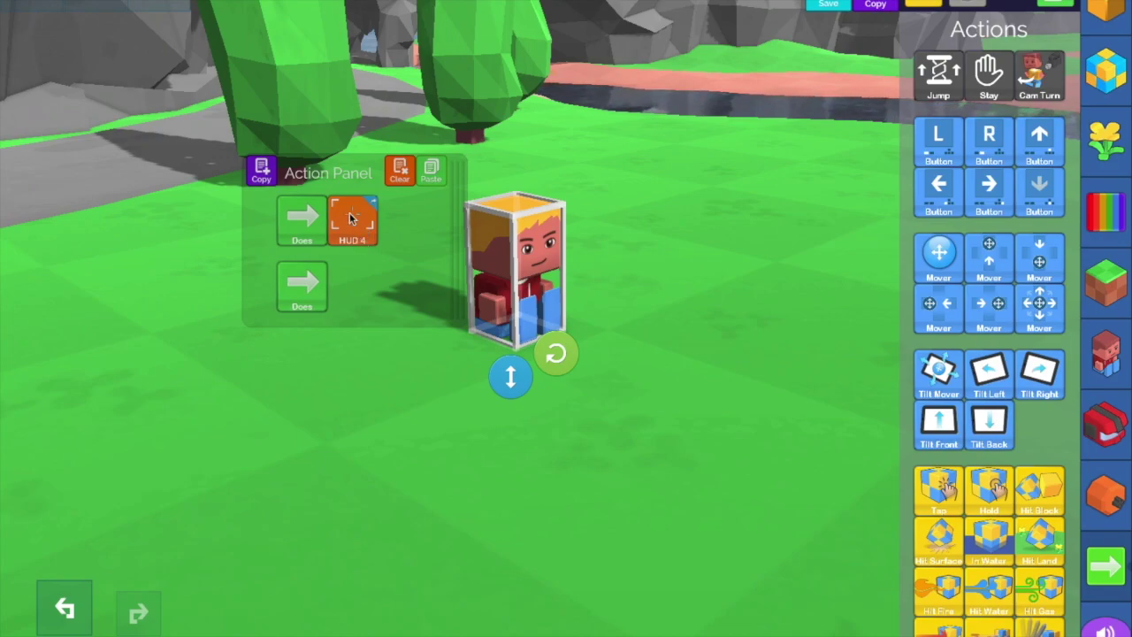
- Remove the HUD 4 action from the character and look over the Tilt Camera, VR, Win, Lose and Finish actions
{"action": "left_click_drag", "start_coordinate": [347, 220], "coordinate": [990, 415]}
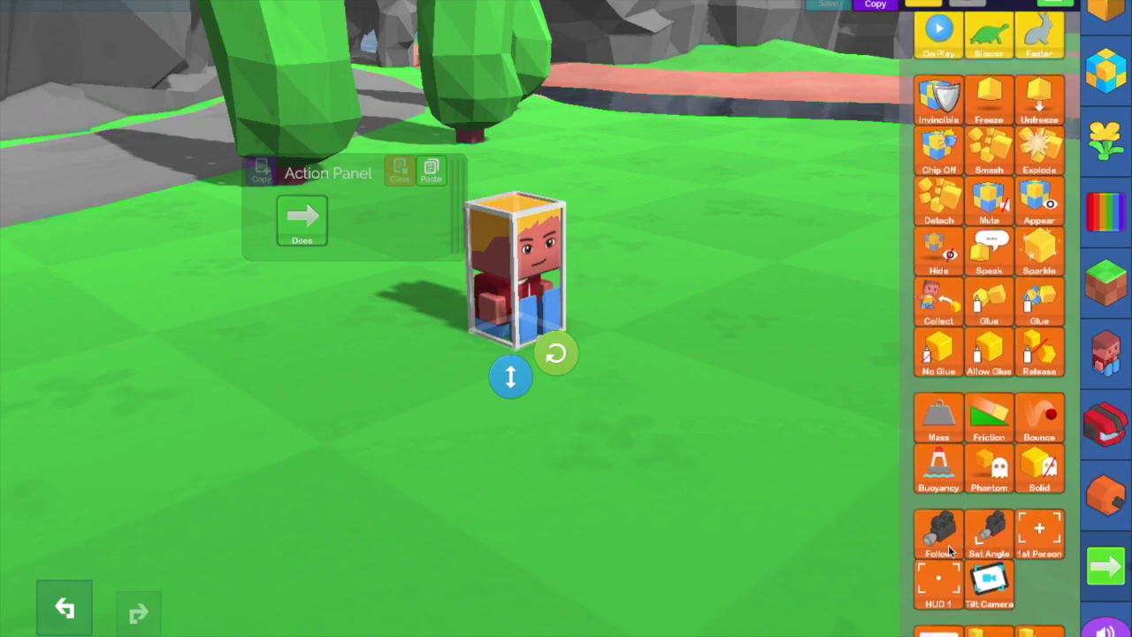
{"action": "left_click_drag", "start_coordinate": [999, 598], "coordinate": [1008, 554]}
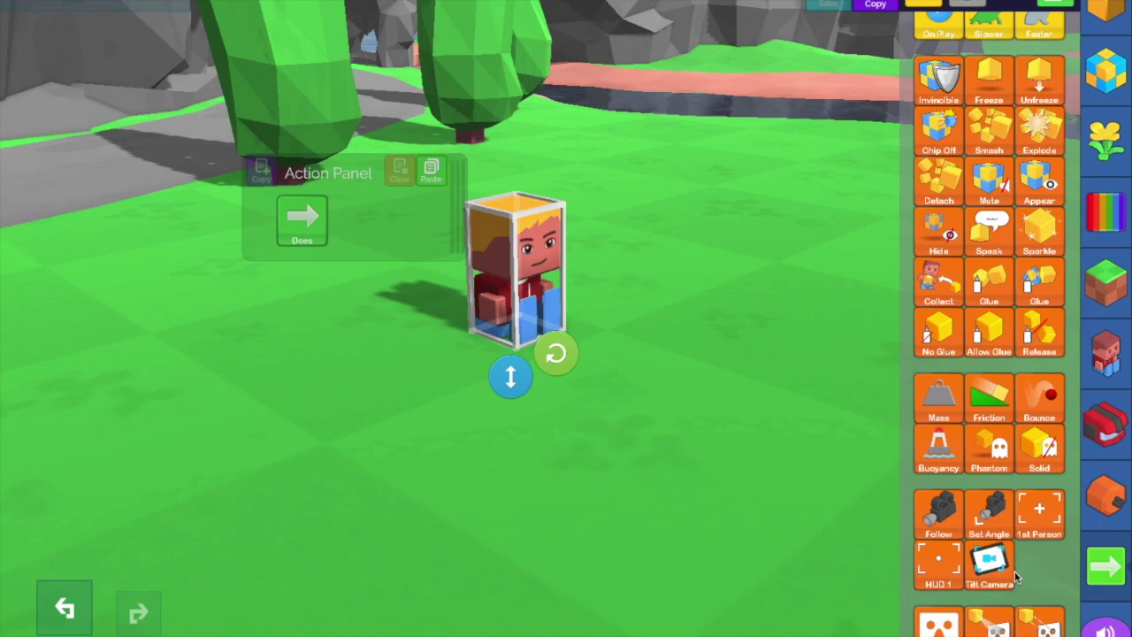
{"action": "scroll", "coordinate": [1012, 531], "scroll_direction": "down", "scroll_amount": 4}
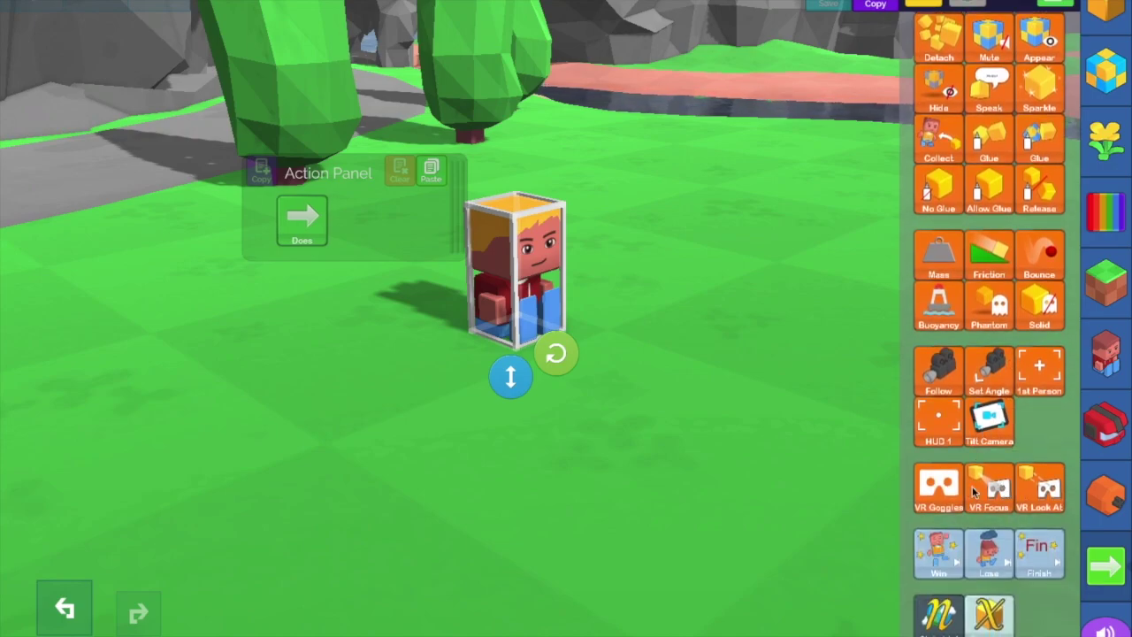
{"action": "scroll", "coordinate": [1021, 499], "scroll_direction": "down", "scroll_amount": 3}
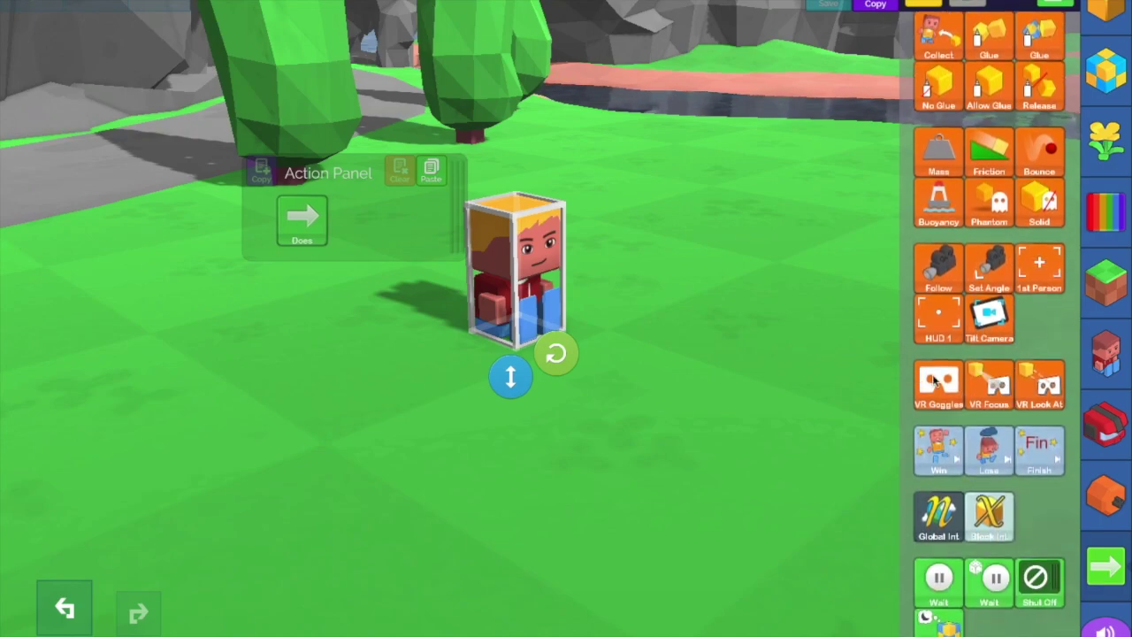
{"action": "scroll", "coordinate": [952, 379], "scroll_direction": "down", "scroll_amount": 2}
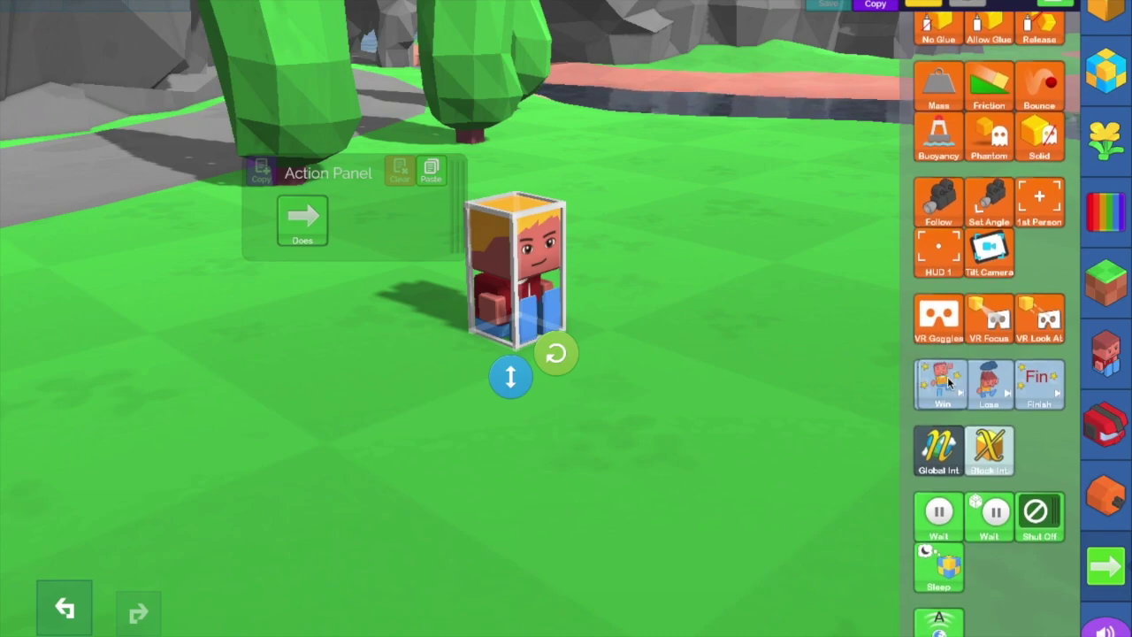
{"action": "scroll", "coordinate": [964, 382], "scroll_direction": "up", "scroll_amount": 1}
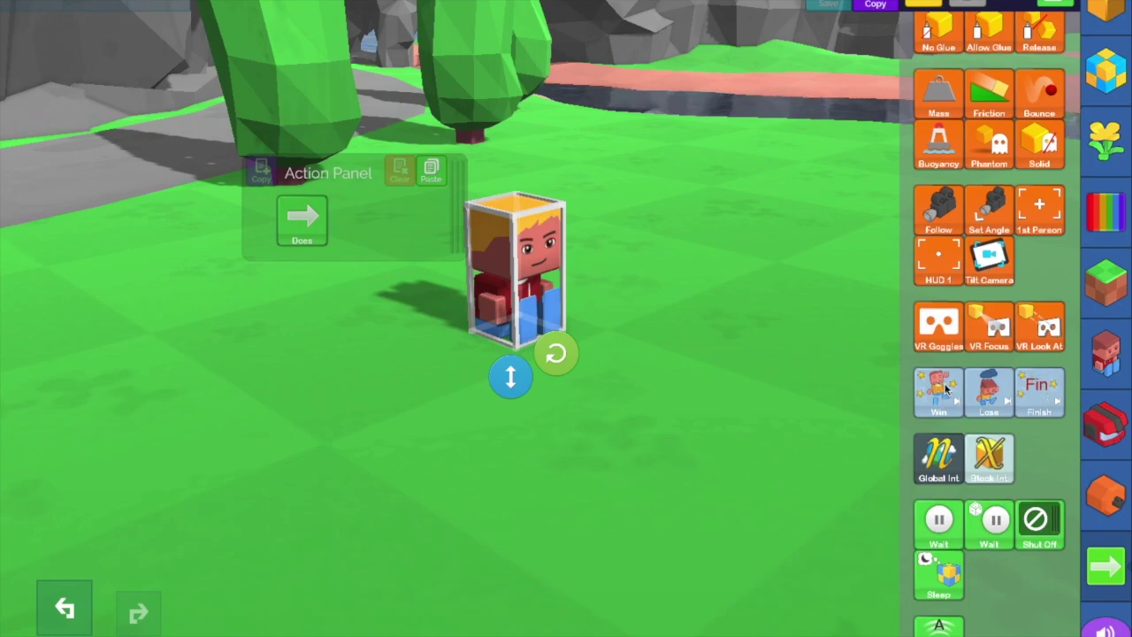
{"action": "left_click_drag", "start_coordinate": [974, 401], "coordinate": [985, 292]}
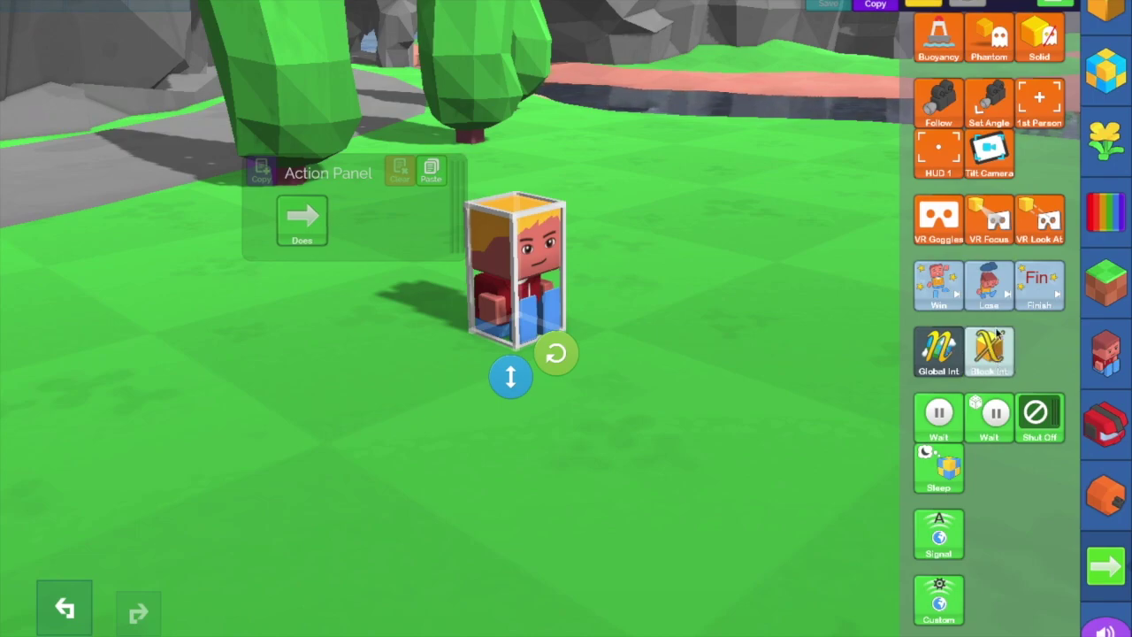
{"action": "scroll", "coordinate": [997, 333], "scroll_direction": "down", "scroll_amount": 3}
- Add the plain Wait action to the character and set its duration to 0.74 seconds
{"action": "left_click_drag", "start_coordinate": [938, 268], "coordinate": [456, 210]}
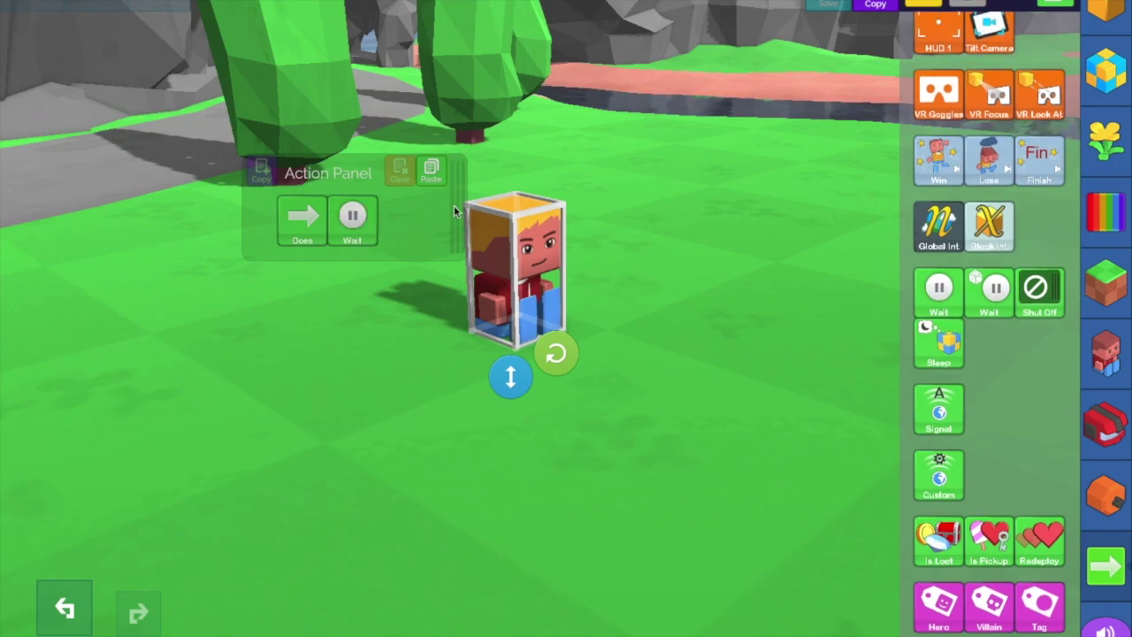
{"action": "left_click", "coordinate": [365, 223]}
{"action": "left_click_drag", "start_coordinate": [369, 258], "coordinate": [561, 259]}
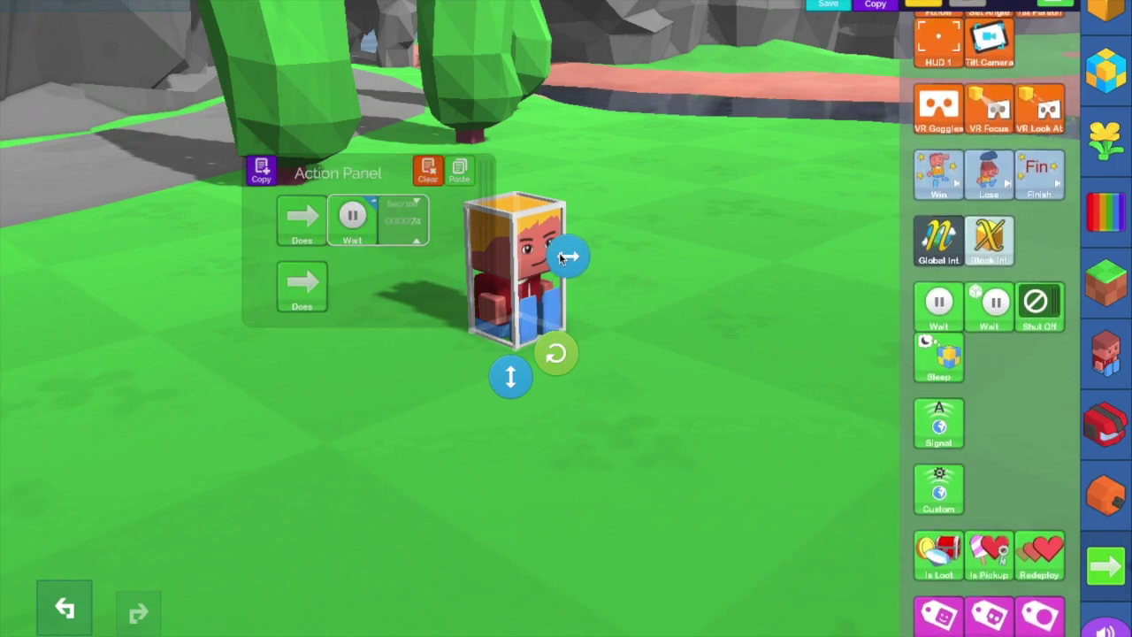
{"action": "left_click", "coordinate": [442, 268]}
- Add the random Wait action below, adjust its seconds setting, and take the action off the character again
{"action": "left_click_drag", "start_coordinate": [975, 303], "coordinate": [355, 283]}
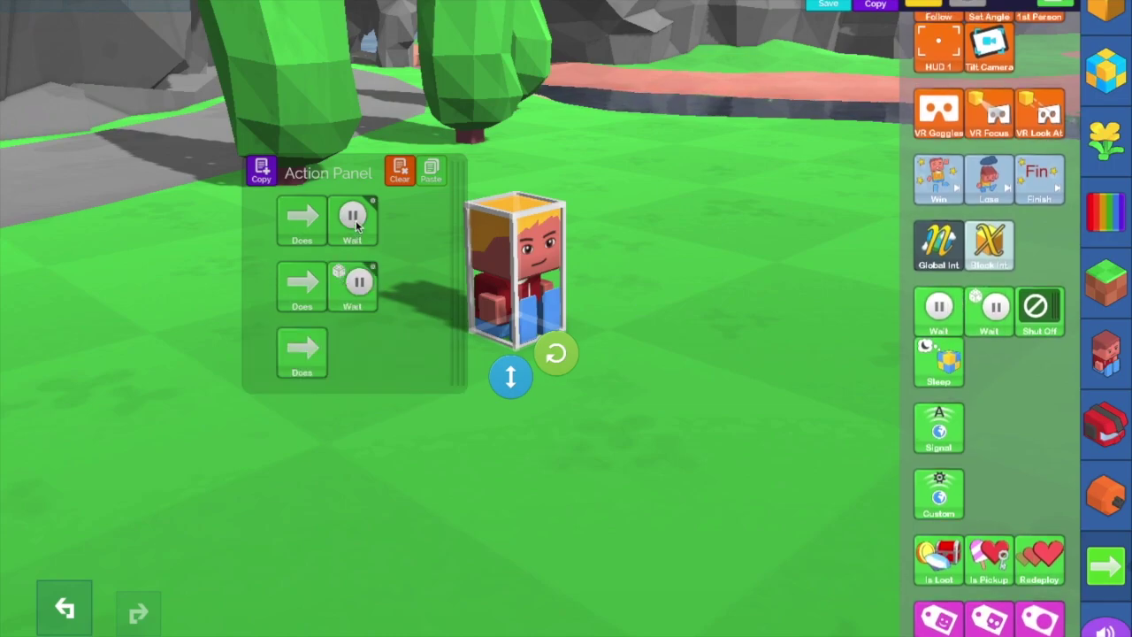
{"action": "left_click", "coordinate": [358, 282]}
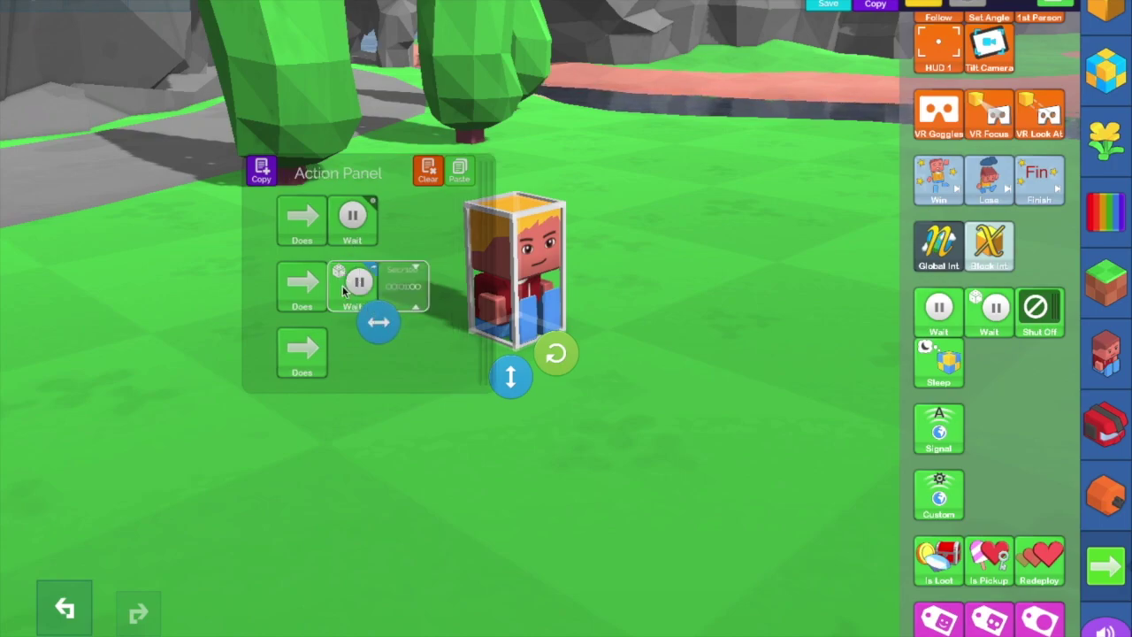
{"action": "left_click_drag", "start_coordinate": [372, 321], "coordinate": [537, 321]}
{"action": "left_click", "coordinate": [456, 223]}
{"action": "left_click_drag", "start_coordinate": [354, 284], "coordinate": [1075, 346]}
- Raise the plain Wait action's duration to 0.84 seconds, then remove the action from the character
{"action": "left_click", "coordinate": [356, 222]}
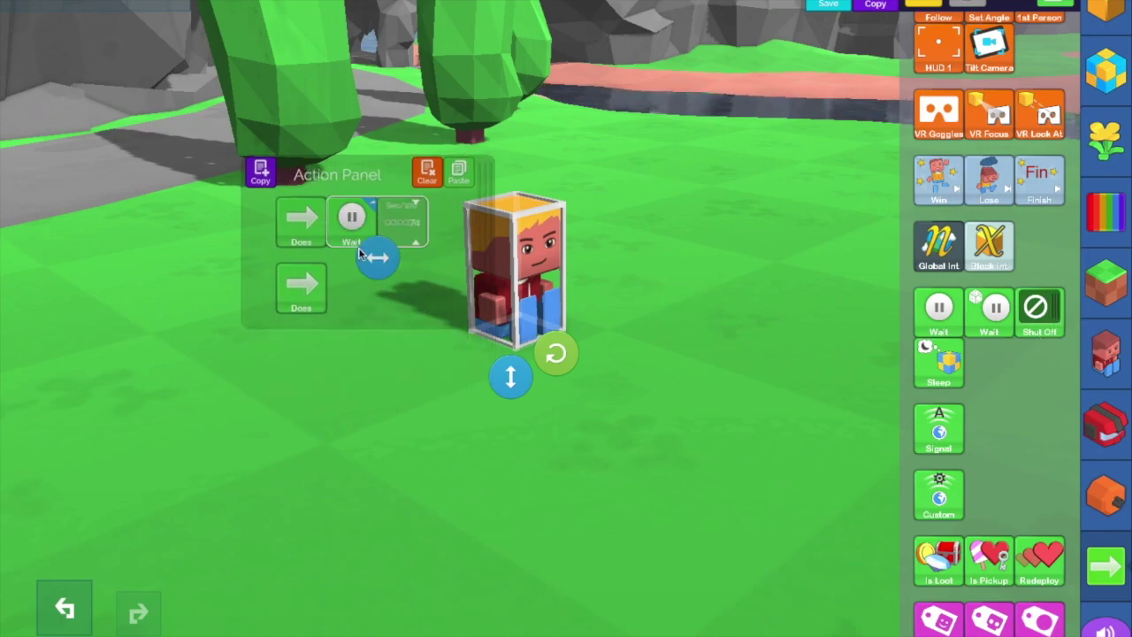
{"action": "left_click", "coordinate": [415, 233]}
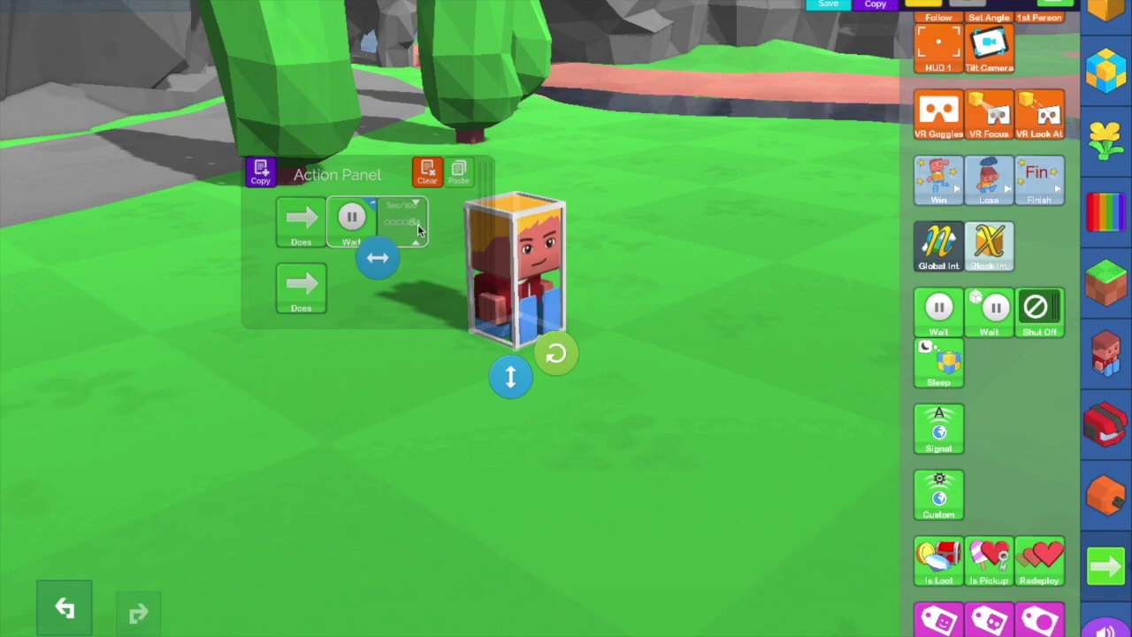
{"action": "left_click", "coordinate": [429, 223]}
{"action": "left_click", "coordinate": [347, 224]}
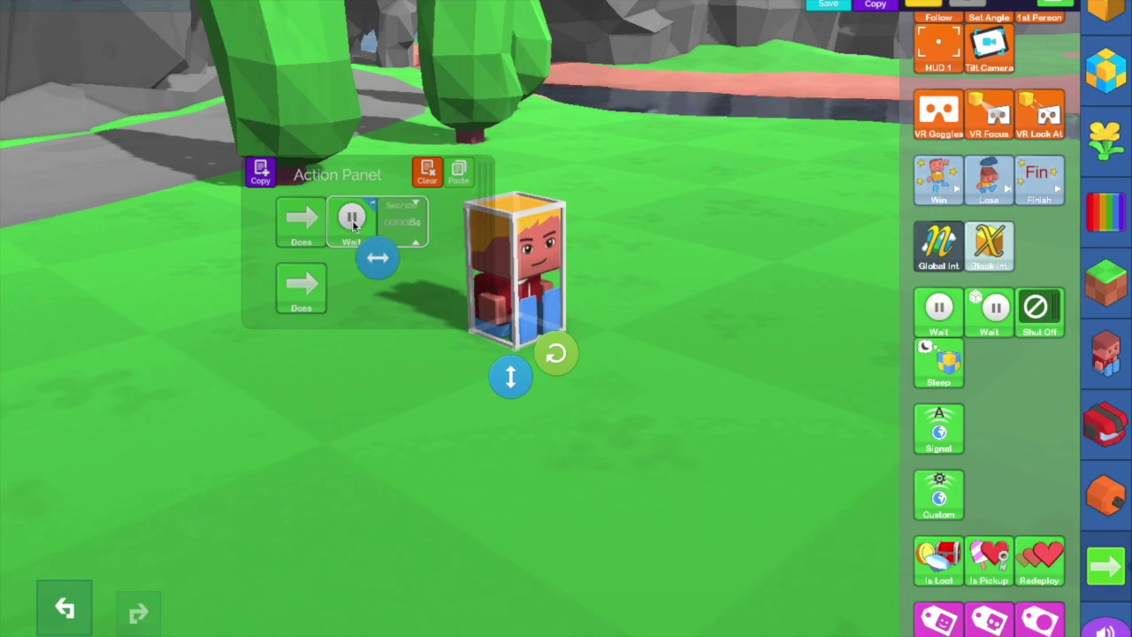
{"action": "left_click", "coordinate": [356, 223]}
{"action": "left_click_drag", "start_coordinate": [352, 221], "coordinate": [1024, 374]}
{"action": "left_click_drag", "start_coordinate": [939, 308], "coordinate": [892, 409]}
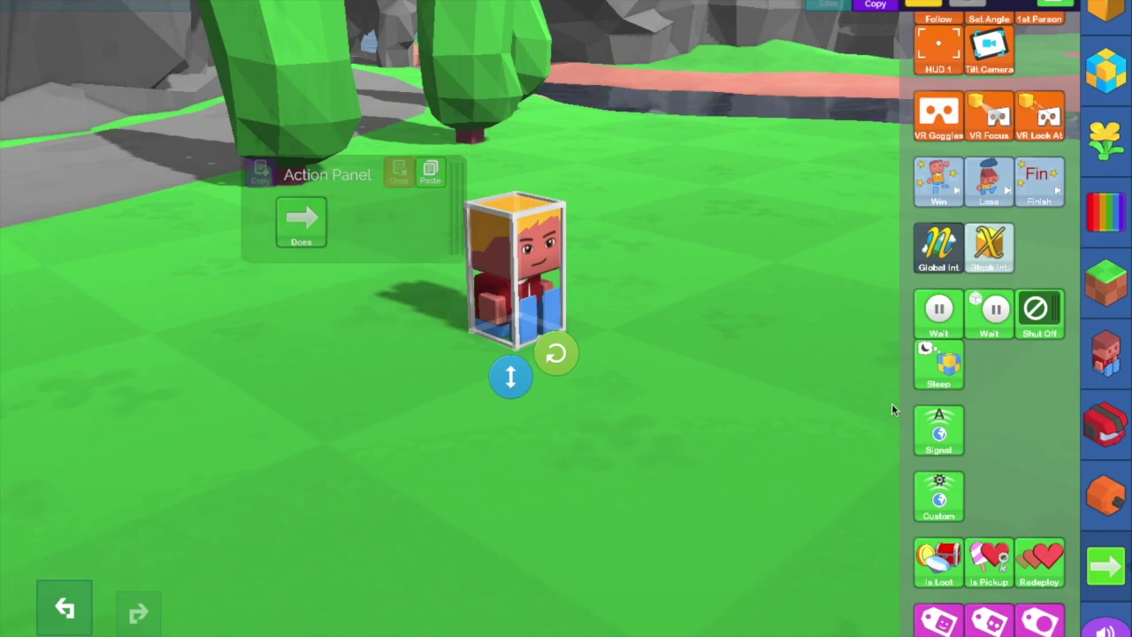
- Try the Sleep action and the Shut Off action on the character one after the other, removing each again
{"action": "left_click_drag", "start_coordinate": [957, 376], "coordinate": [362, 228]}
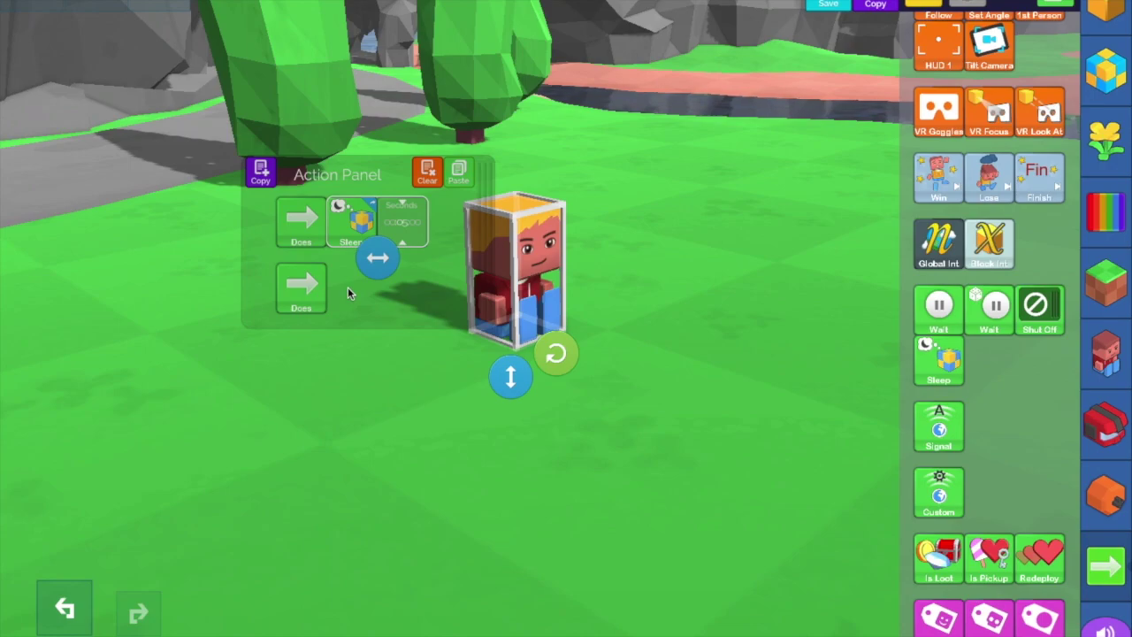
{"action": "left_click_drag", "start_coordinate": [348, 216], "coordinate": [1087, 382]}
{"action": "left_click_drag", "start_coordinate": [1025, 301], "coordinate": [432, 210]}
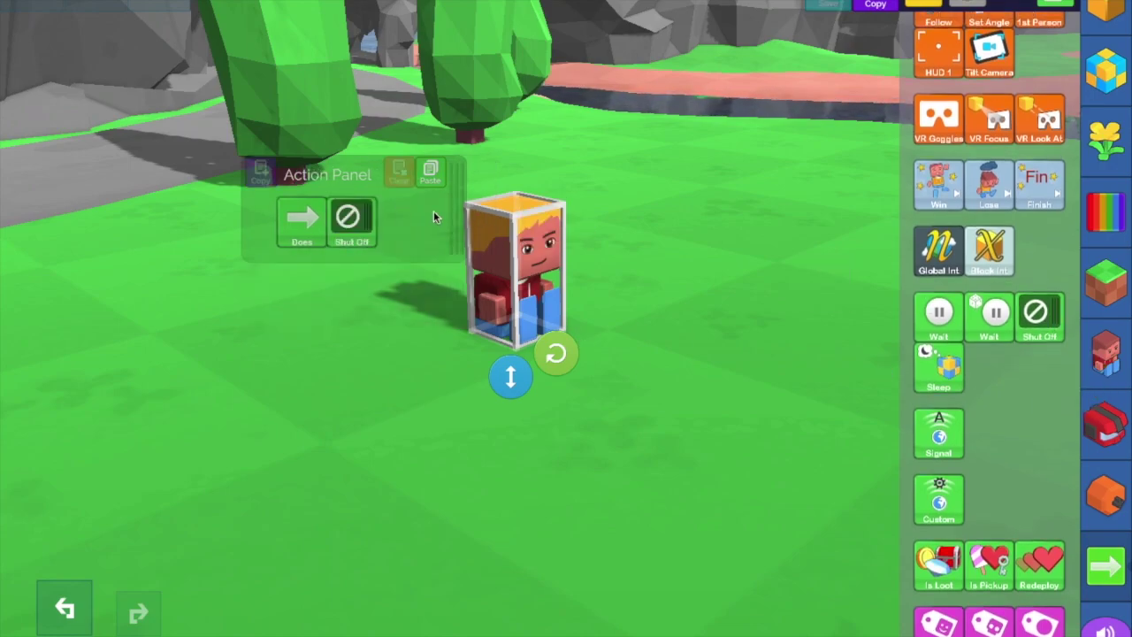
{"action": "left_click_drag", "start_coordinate": [350, 219], "coordinate": [981, 278]}
- Place a second, grey-haired Blockster on the grass near the water behind the first character
{"action": "scroll", "coordinate": [986, 288], "scroll_direction": "down", "scroll_amount": 3}
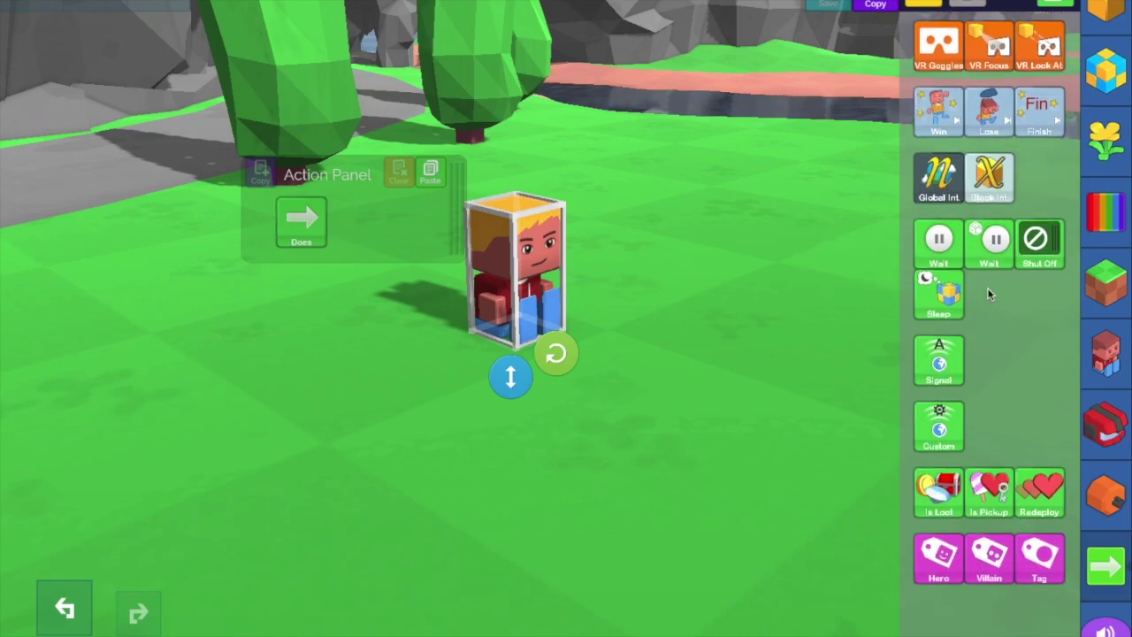
{"action": "left_click_drag", "start_coordinate": [1046, 254], "coordinate": [944, 374]}
{"action": "left_click", "coordinate": [1091, 357]}
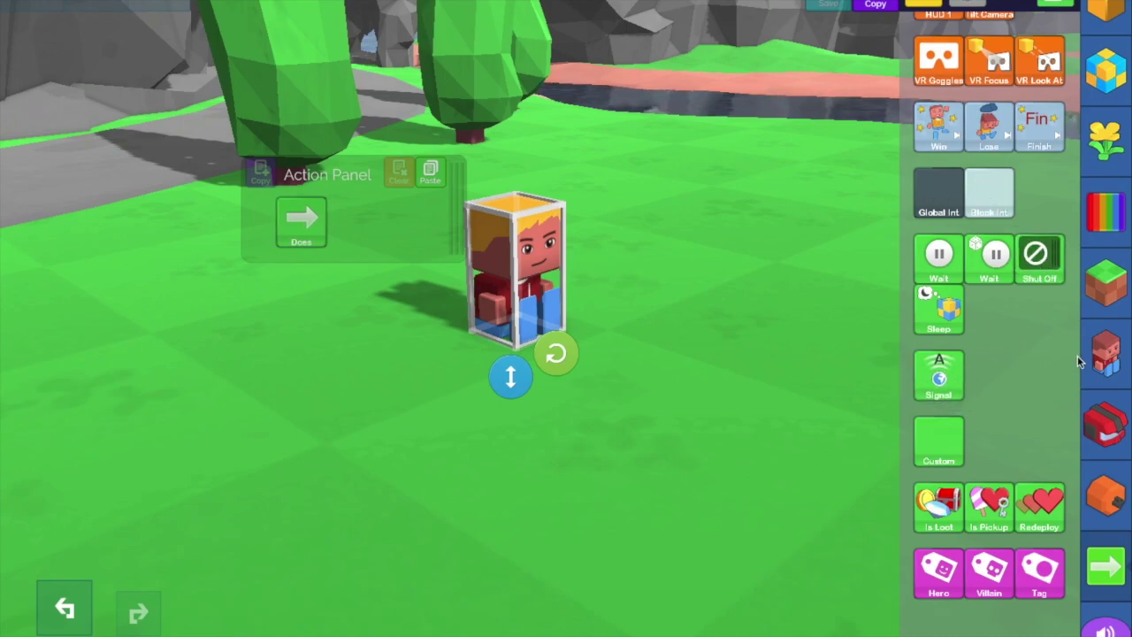
{"action": "left_click_drag", "start_coordinate": [935, 156], "coordinate": [835, 203]}
- Program the grey-haired character to send Signal A when it is tapped
{"action": "left_click", "coordinate": [1096, 523]}
{"action": "left_click_drag", "start_coordinate": [934, 368], "coordinate": [398, 210]}
{"action": "scroll", "coordinate": [1017, 263], "scroll_direction": "up", "scroll_amount": 10}
{"action": "left_click_drag", "start_coordinate": [995, 255], "coordinate": [301, 221]}
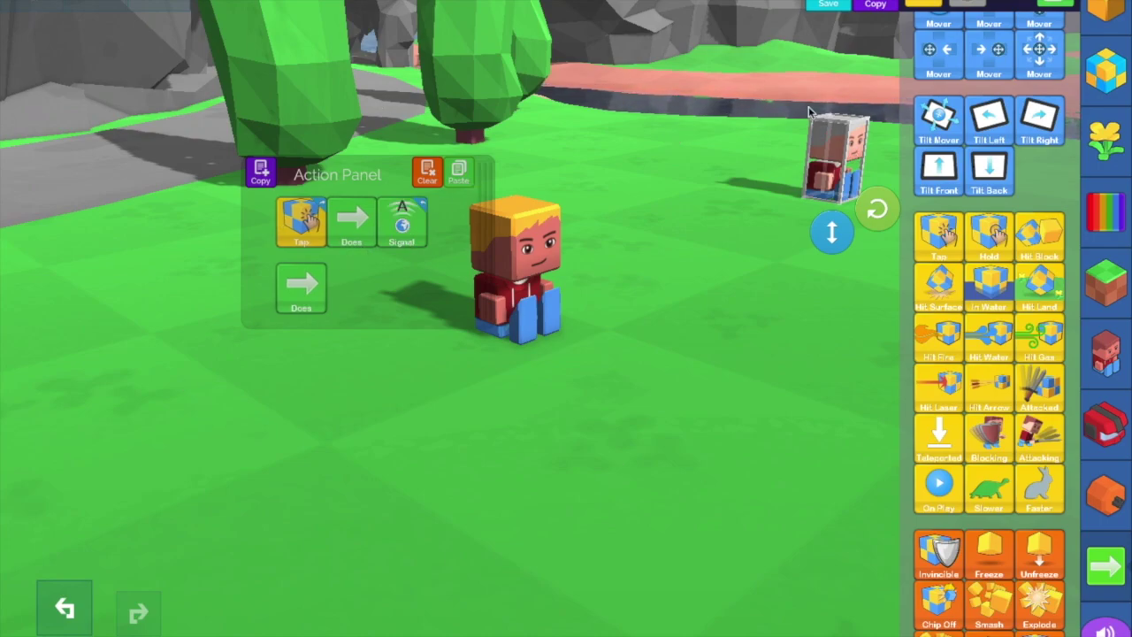
- Program the blond character to explode when it receives Signal A
{"action": "left_click", "coordinate": [550, 270]}
{"action": "scroll", "coordinate": [911, 493], "scroll_direction": "down", "scroll_amount": 10}
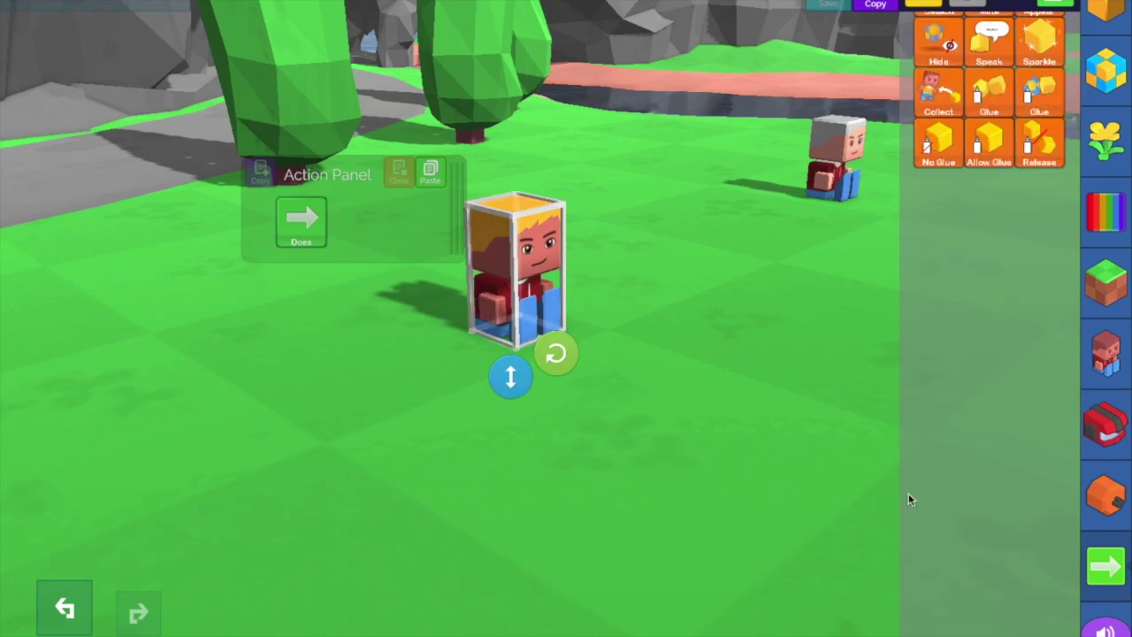
{"action": "left_click_drag", "start_coordinate": [935, 438], "coordinate": [301, 221]}
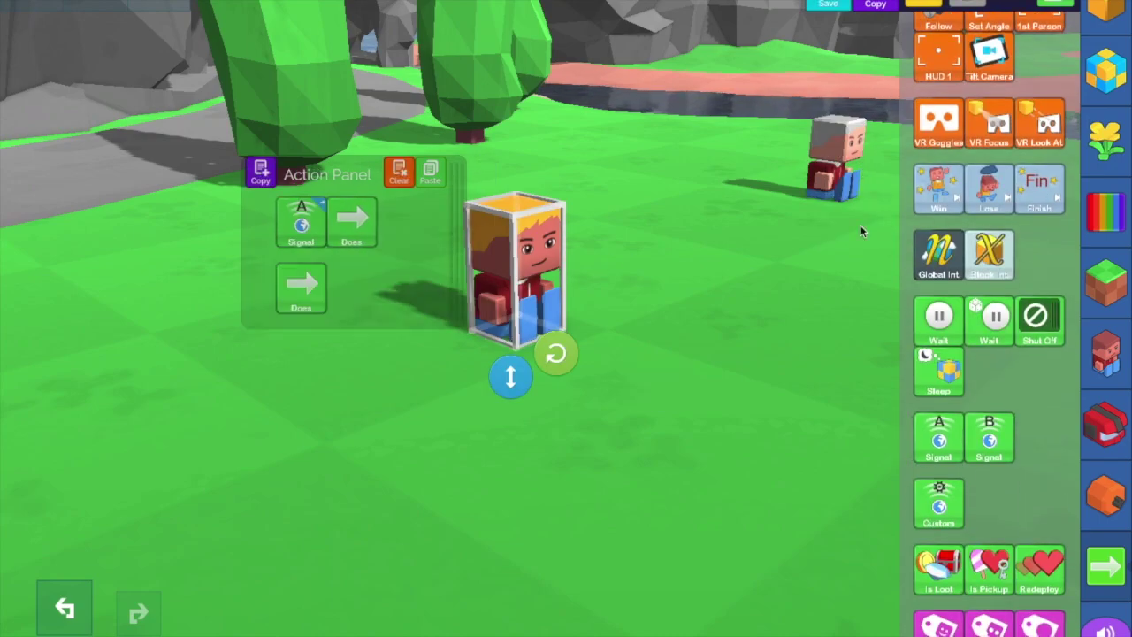
{"action": "scroll", "coordinate": [981, 248], "scroll_direction": "down", "scroll_amount": 10}
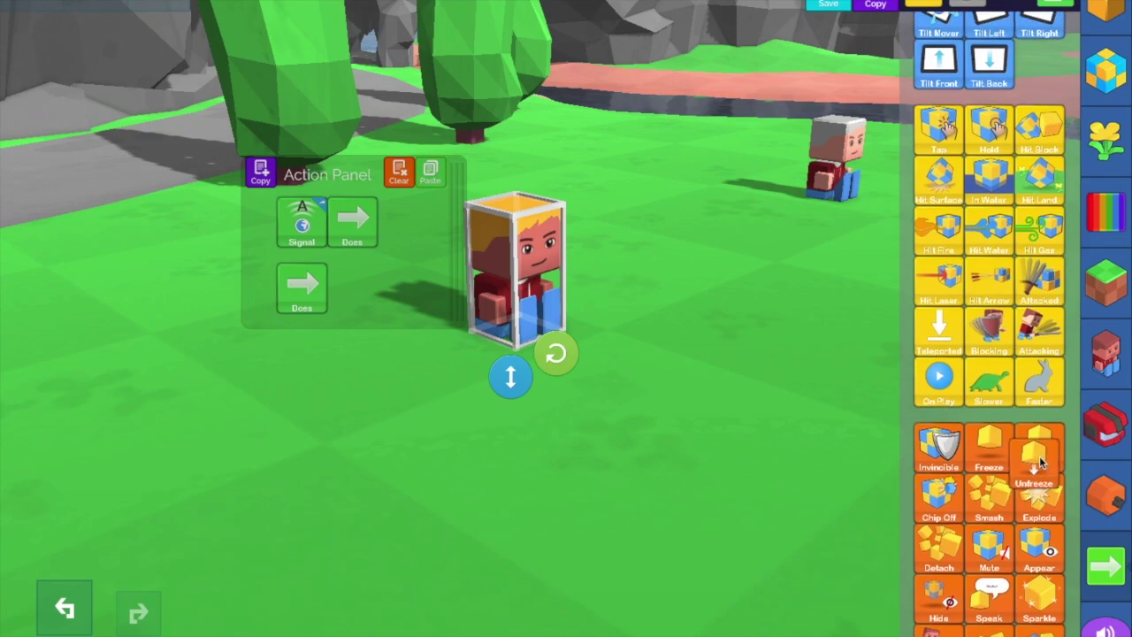
{"action": "left_click_drag", "start_coordinate": [1038, 420], "coordinate": [404, 223]}
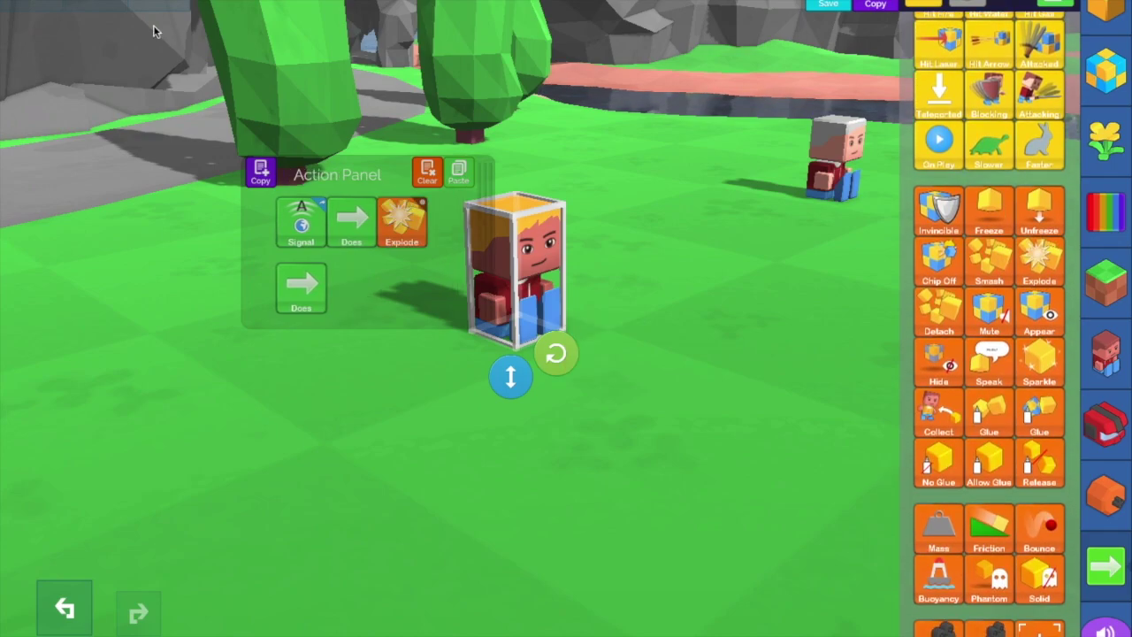
- Preview the game, tap the grey-haired character to trigger the blond one's explosion, and return to editing
{"action": "left_click", "coordinate": [122, 8]}
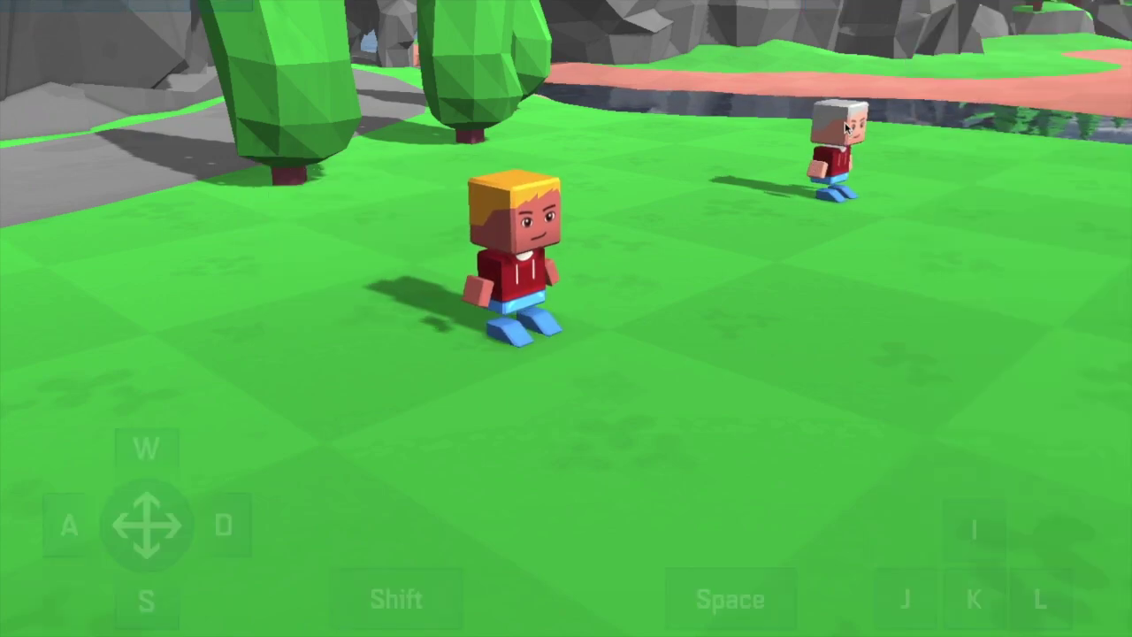
{"action": "left_click", "coordinate": [846, 128]}
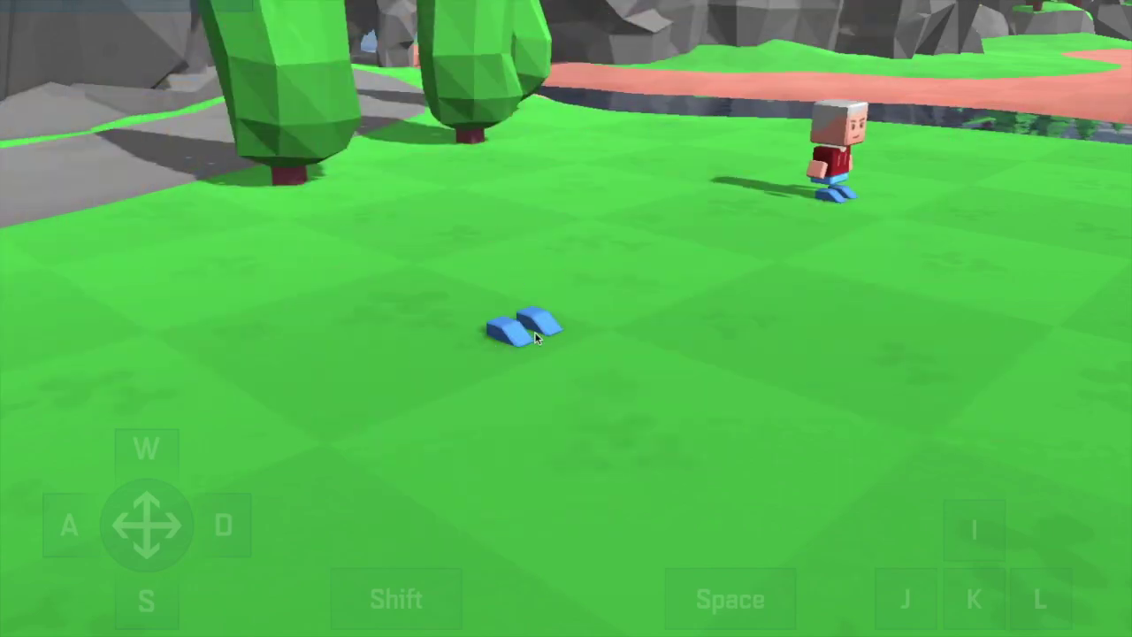
{"action": "left_click", "coordinate": [95, 2]}
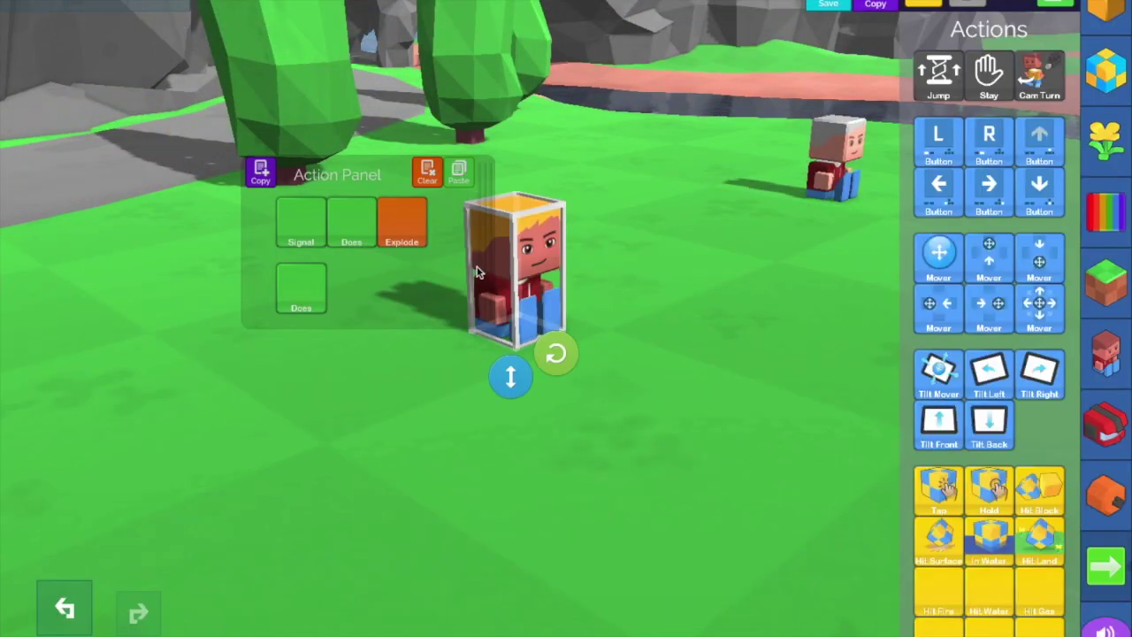
- Delete both characters from the world
{"action": "left_click", "coordinate": [727, 219]}
{"action": "left_click", "coordinate": [831, 172]}
{"action": "left_click_drag", "start_coordinate": [831, 172], "coordinate": [1114, 385]}
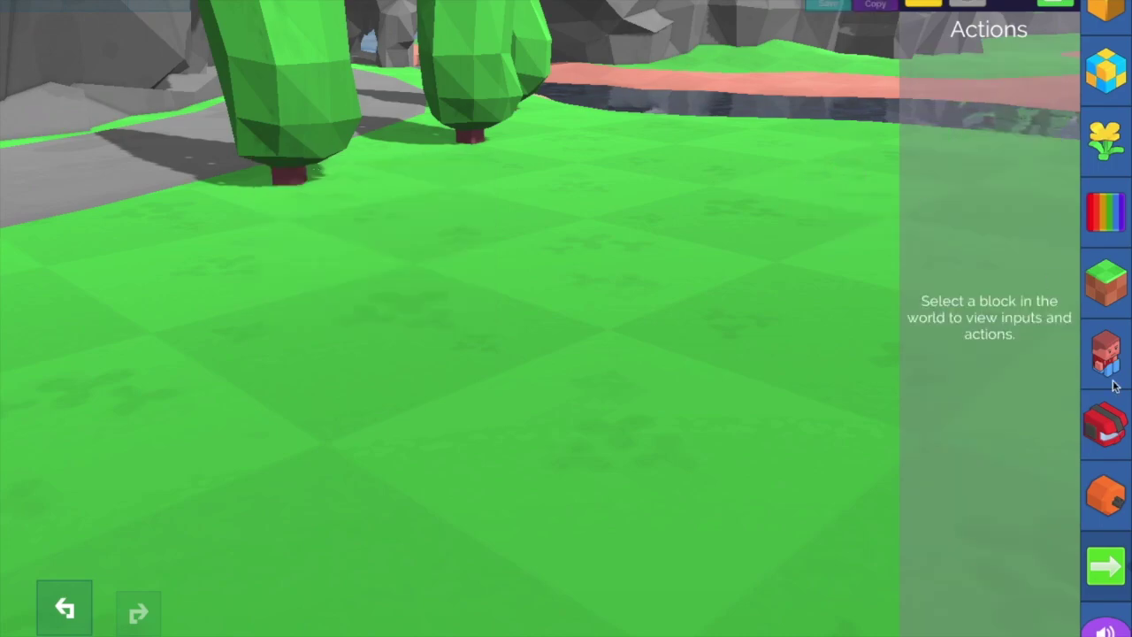
- Place a new orange-haired Blockster in the middle of the grass and bring up its signal actions
{"action": "left_click", "coordinate": [1119, 345]}
{"action": "left_click_drag", "start_coordinate": [940, 140], "coordinate": [626, 376]}
{"action": "left_click", "coordinate": [1096, 557]}
{"action": "scroll", "coordinate": [1019, 477], "scroll_direction": "down", "scroll_amount": 15}
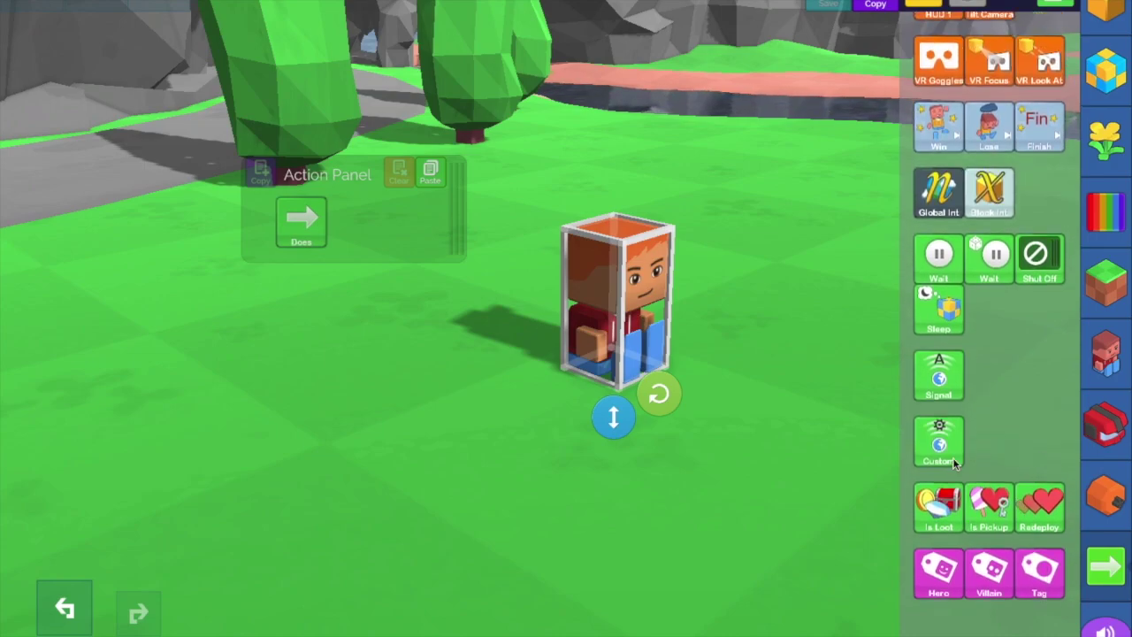
- Add a Custom signal to the orange-haired character's actions and name it LOL
{"action": "left_click_drag", "start_coordinate": [952, 451], "coordinate": [398, 203]}
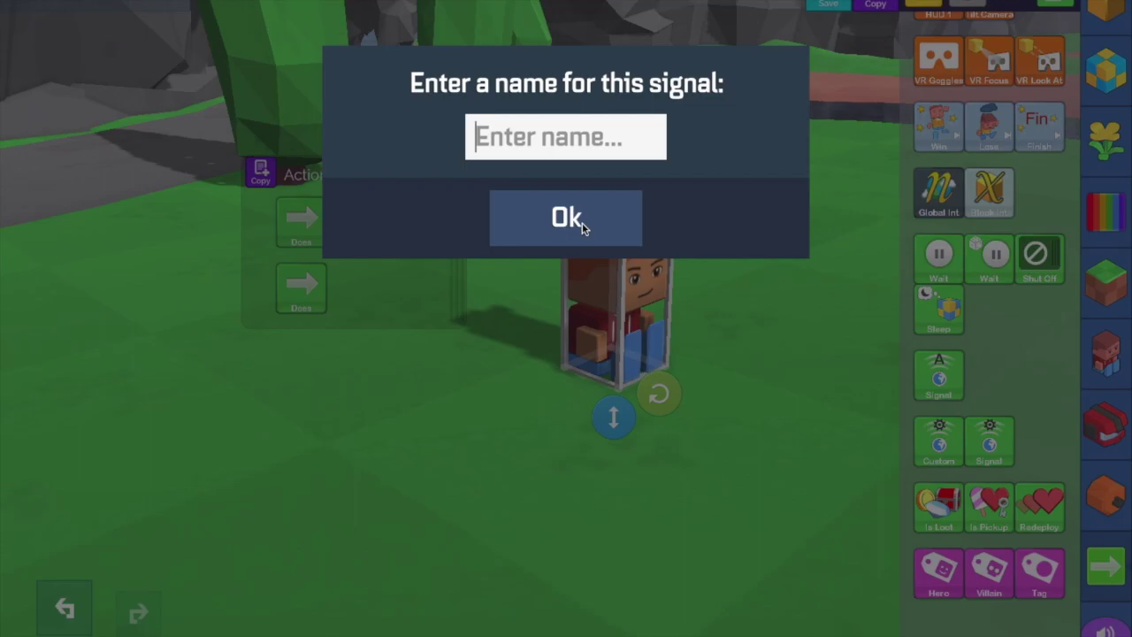
{"action": "type", "text": "LOL"}
{"action": "left_click", "coordinate": [580, 222]}
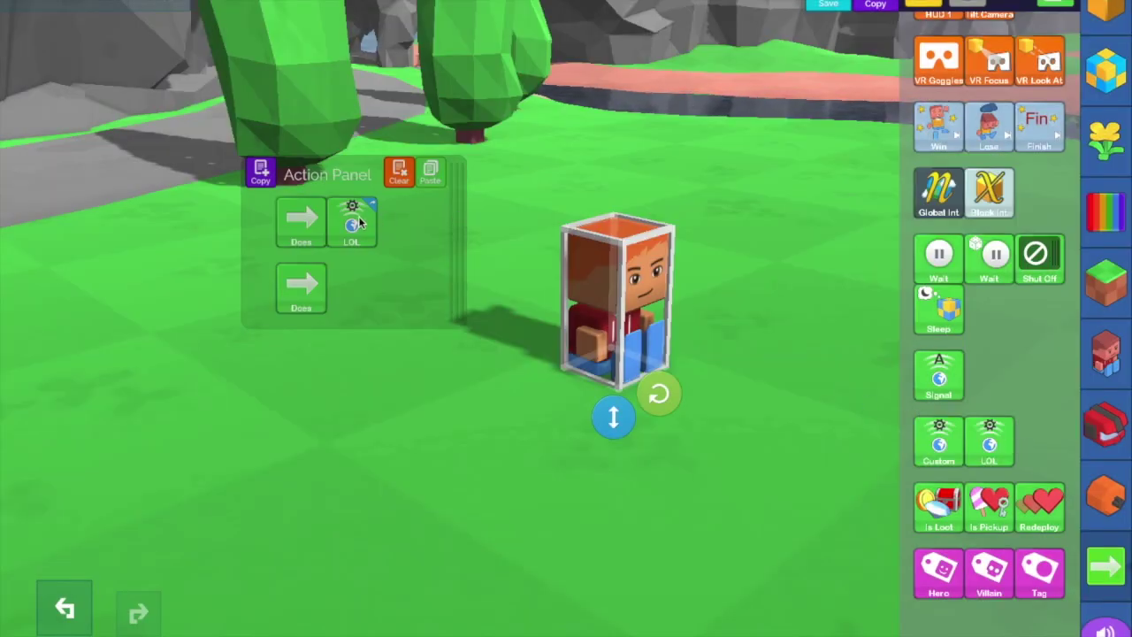
- Replace the LOL signal with the Is Loot action and preview the game briefly
{"action": "left_click_drag", "start_coordinate": [358, 224], "coordinate": [953, 385]}
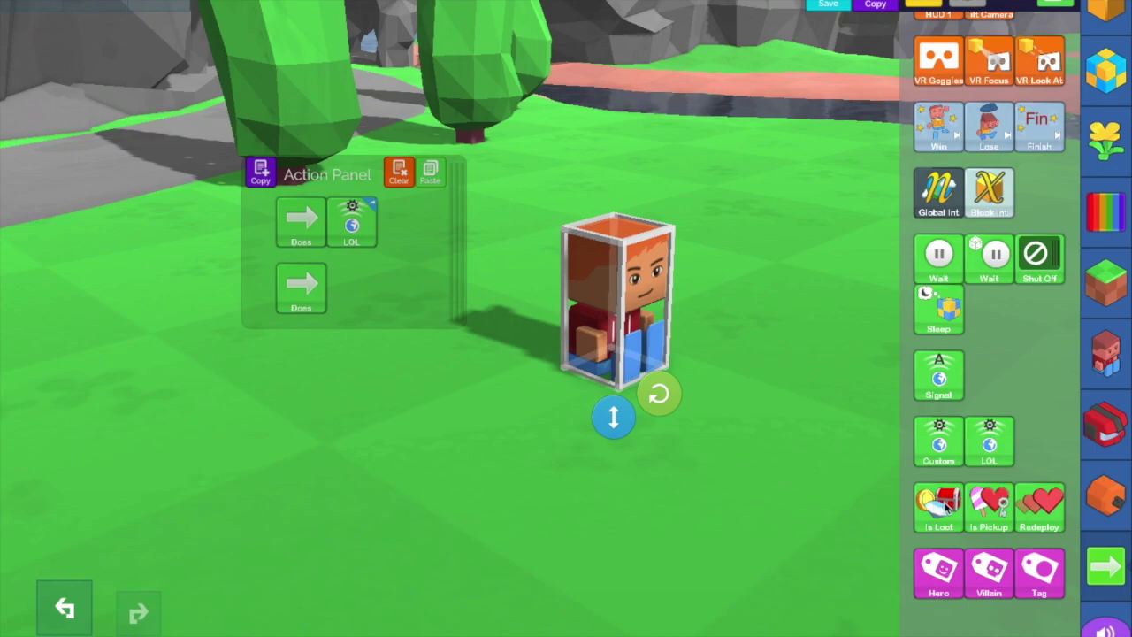
{"action": "mouse_move", "coordinate": [354, 232]}
{"action": "left_mouse_down"}
{"action": "mouse_move", "coordinate": [939, 482]}
{"action": "mouse_move", "coordinate": [486, 331]}
{"action": "mouse_move", "coordinate": [370, 227]}
{"action": "left_mouse_up"}
{"action": "left_click", "coordinate": [112, 7]}
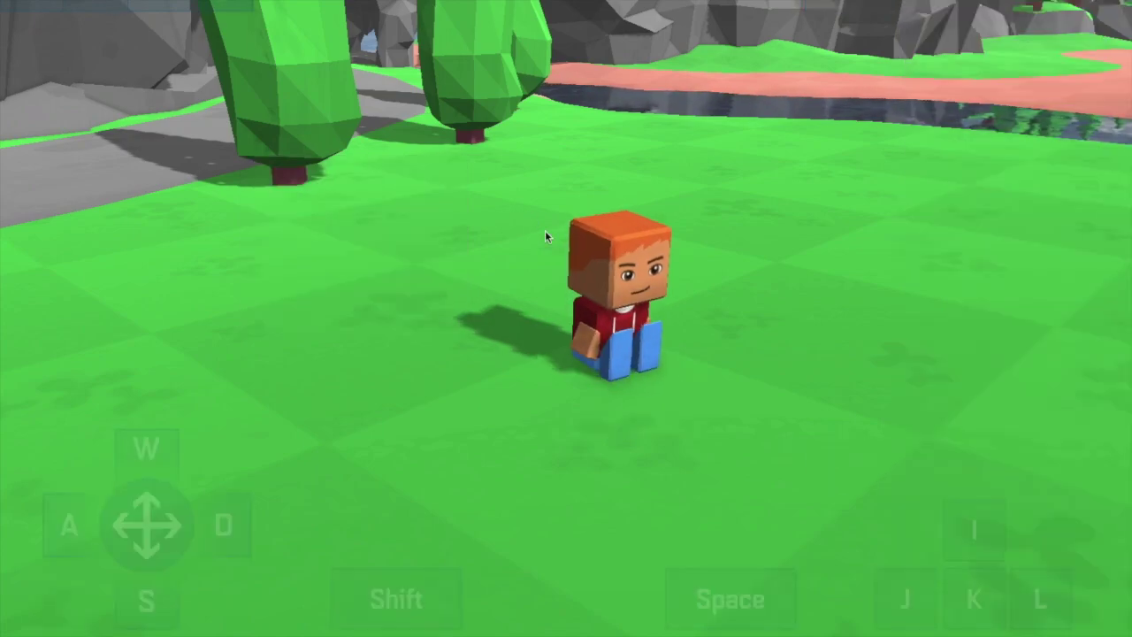
{"action": "left_click", "coordinate": [112, 9]}
- Place a second Blockster near the water, behind the orange-haired character
{"action": "scroll", "coordinate": [1021, 430], "scroll_direction": "down", "scroll_amount": 10}
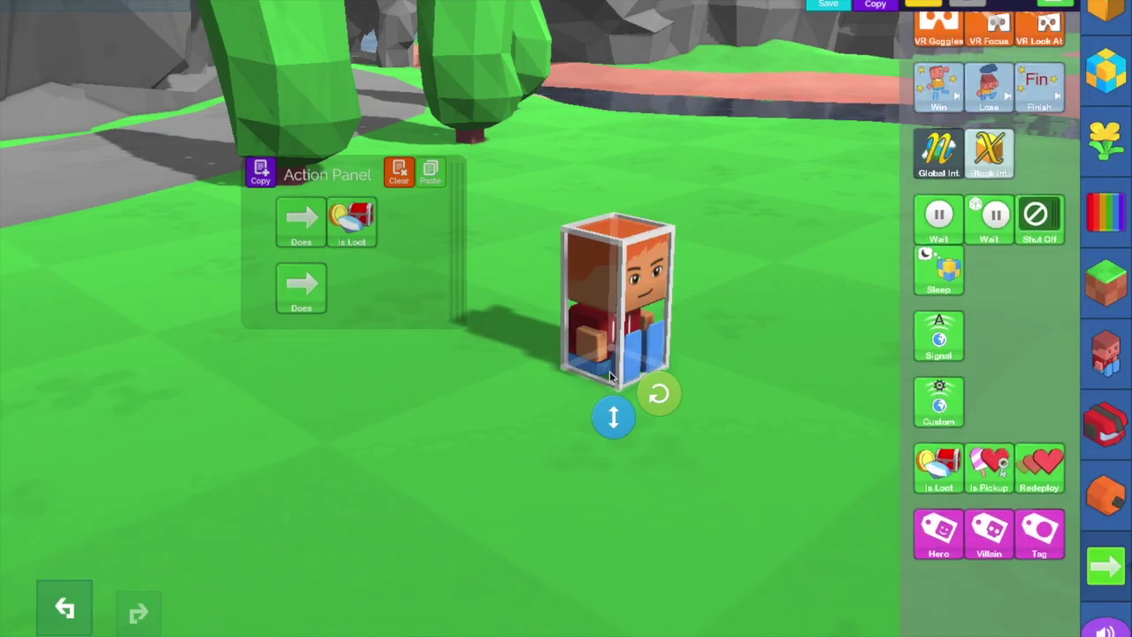
{"action": "left_click_drag", "start_coordinate": [352, 221], "coordinate": [404, 229]}
{"action": "left_click", "coordinate": [1093, 354]}
{"action": "left_click_drag", "start_coordinate": [939, 138], "coordinate": [856, 196]}
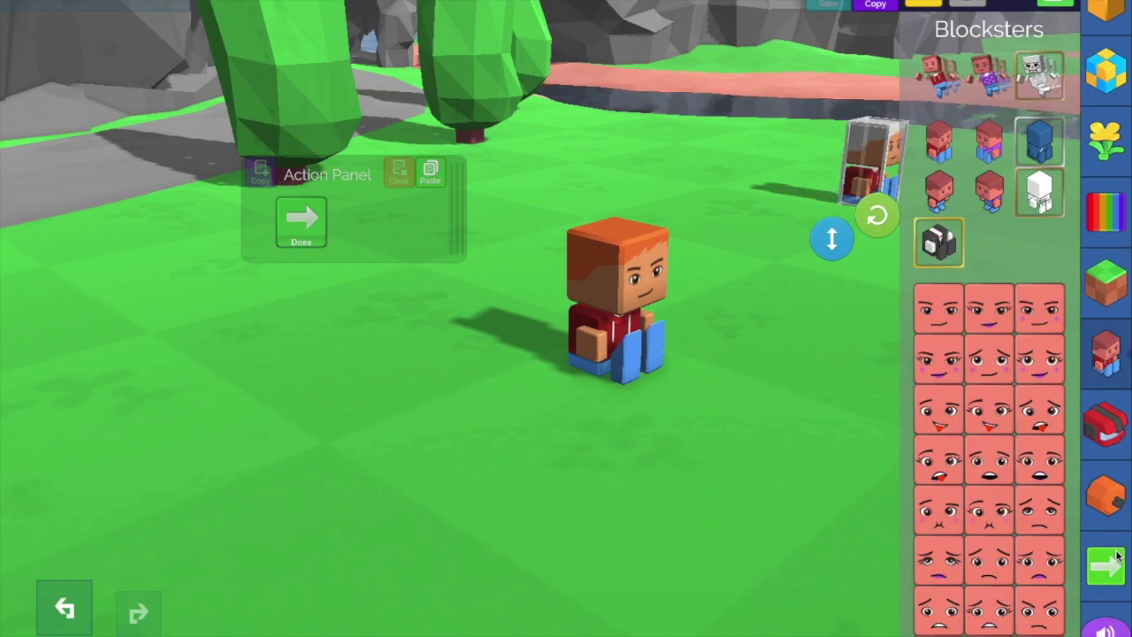
- Give the rear Blockster the Chase action and add a Mover below the orange-haired Blockster's Hero tag
{"action": "left_click", "coordinate": [1105, 564]}
{"action": "left_click_drag", "start_coordinate": [989, 140], "coordinate": [351, 223]}
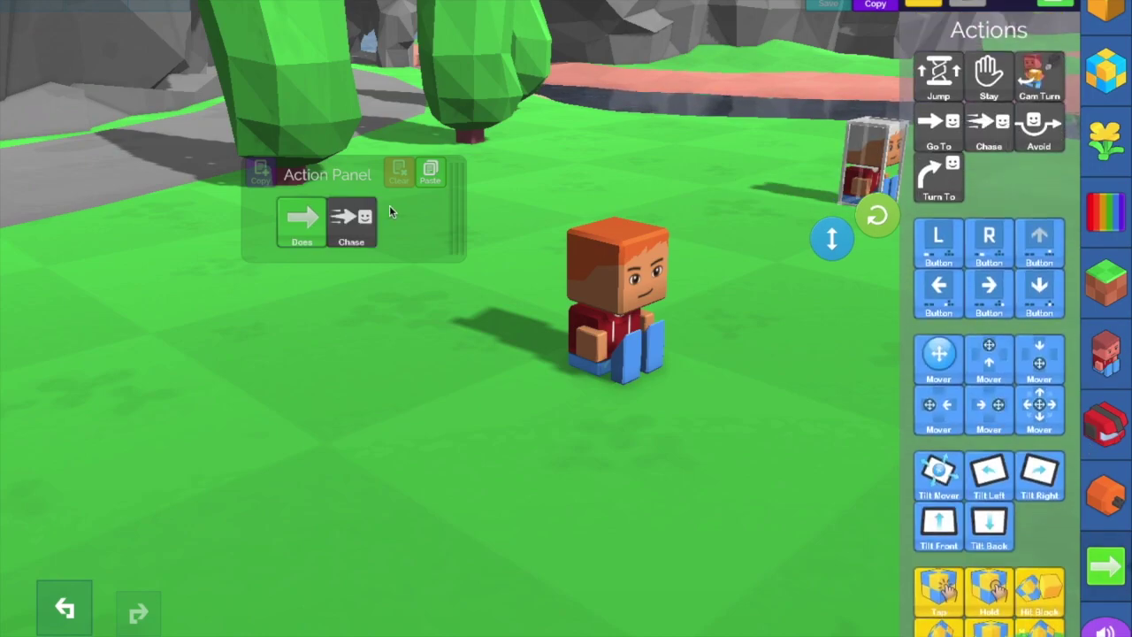
{"action": "left_click", "coordinate": [653, 293]}
{"action": "left_click_drag", "start_coordinate": [939, 353], "coordinate": [351, 283]}
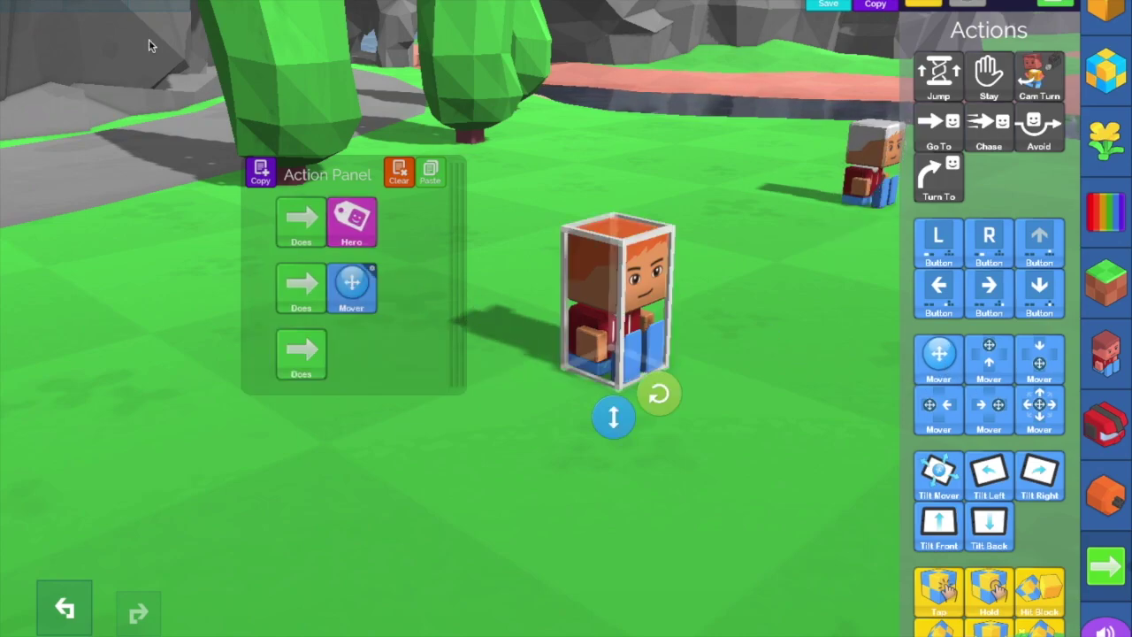
- Preview the game and walk the orange-haired character around to test the chasing Blockster
{"action": "left_click", "coordinate": [100, 4]}
{"action": "key", "text": "a"}
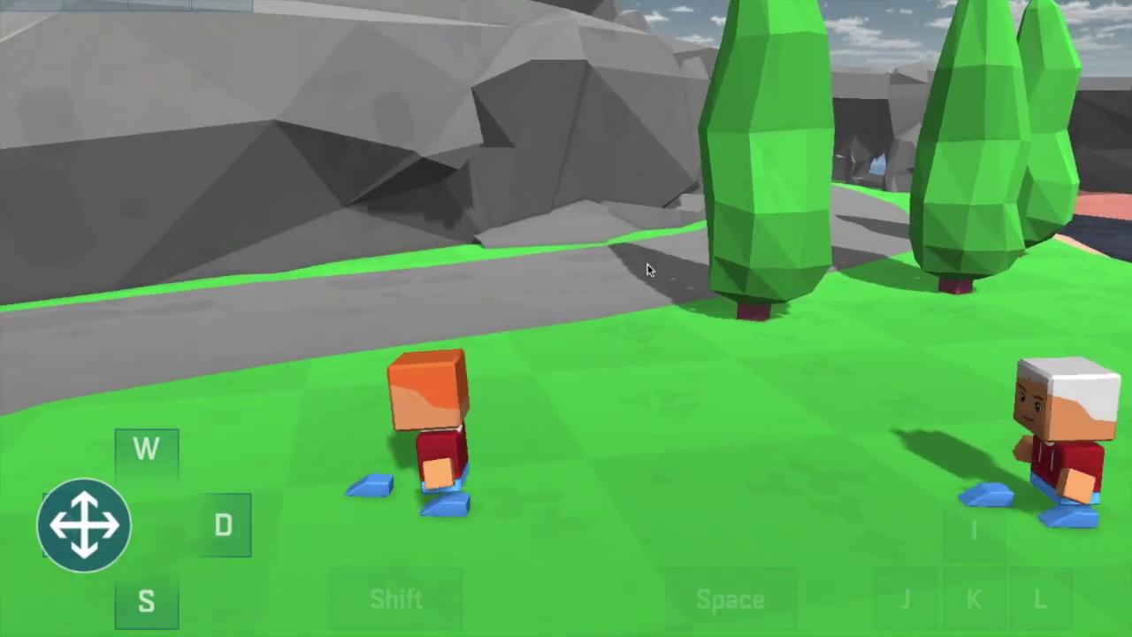
{"action": "key", "text": "w"}
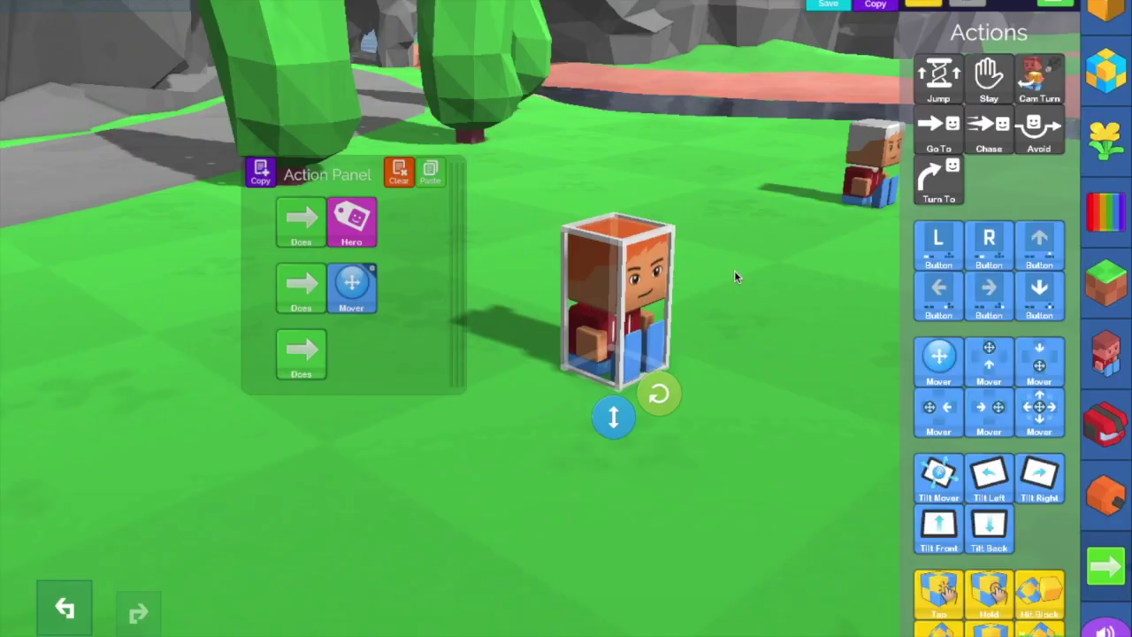
- Replace both characters with a new red-haired Blockster on the grass and look through its available actions
{"action": "key", "text": "Delete"}
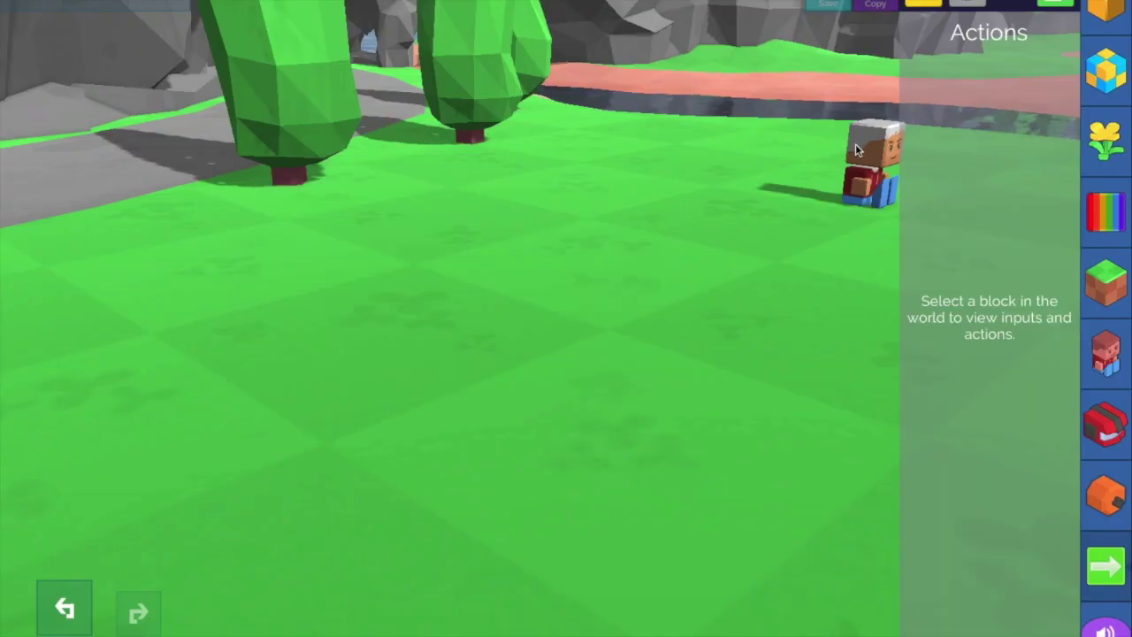
{"action": "left_click", "coordinate": [1105, 351]}
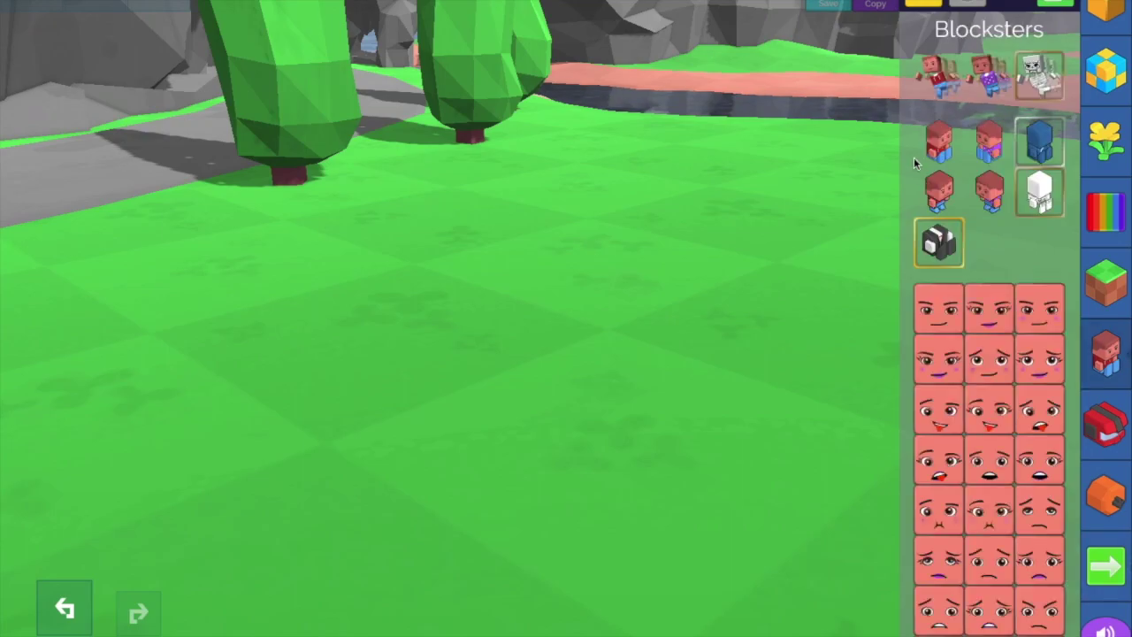
{"action": "left_click", "coordinate": [613, 373]}
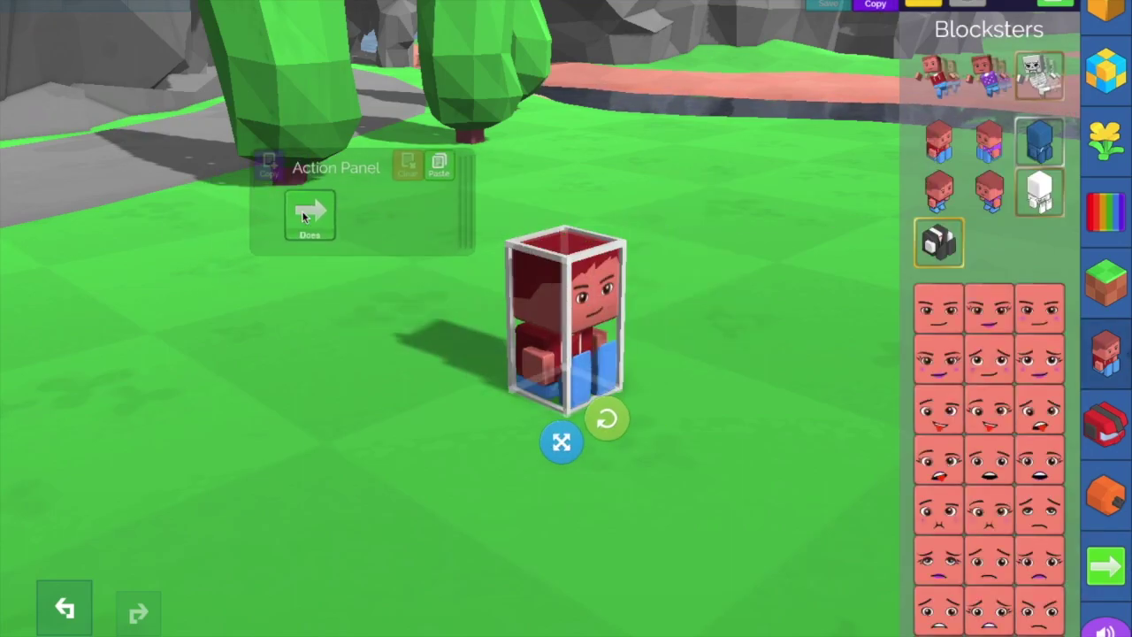
{"action": "left_click", "coordinate": [1103, 478]}
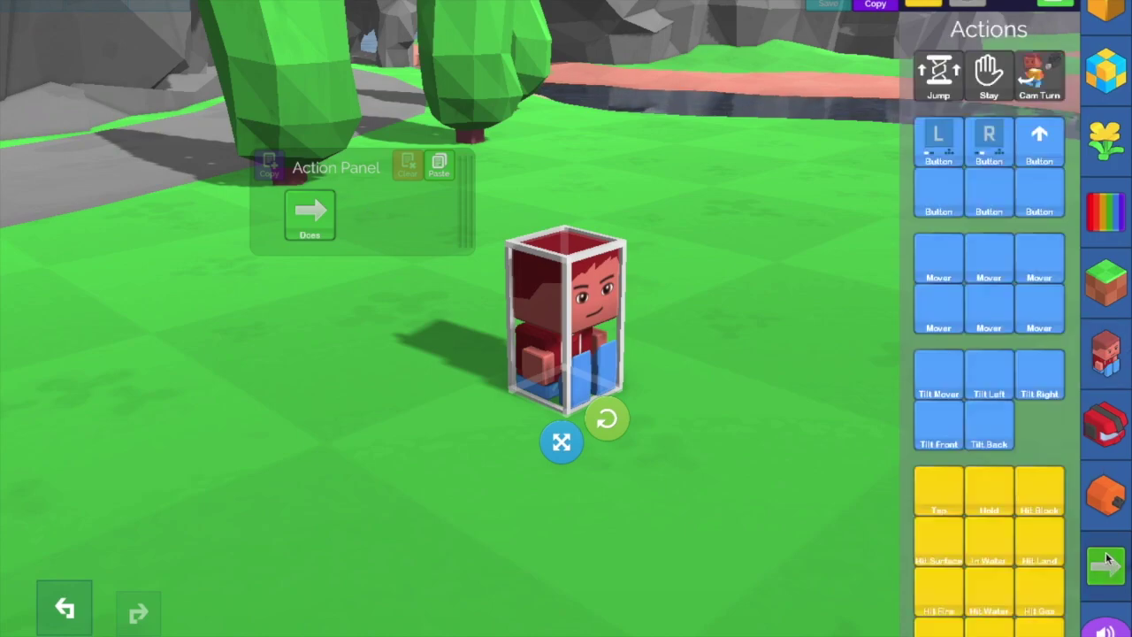
{"action": "scroll", "coordinate": [1015, 398], "scroll_direction": "down", "scroll_amount": 5}
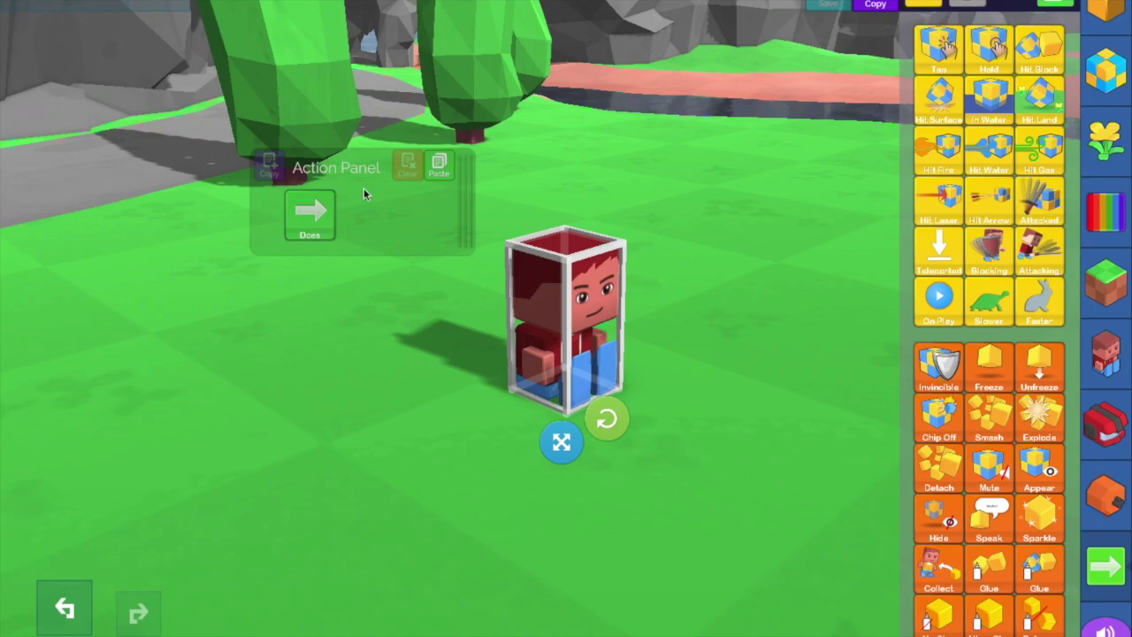
{"action": "left_click_drag", "start_coordinate": [681, 285], "coordinate": [648, 281]}
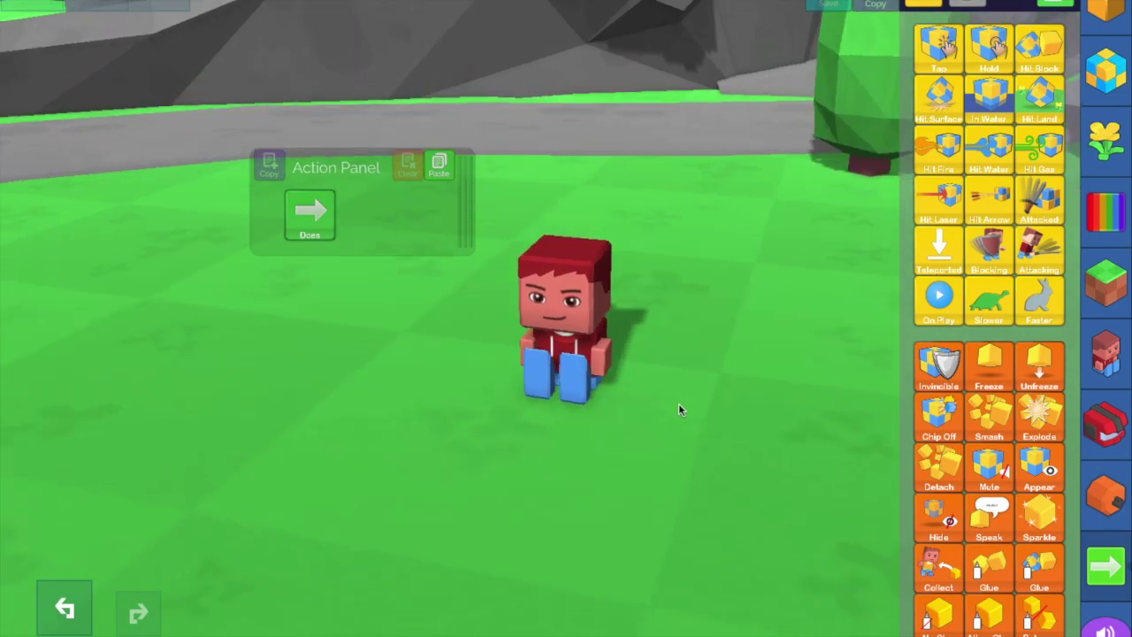
- Delete the red-haired Blockster from the grass
{"action": "left_click_drag", "start_coordinate": [564, 320], "coordinate": [619, 464]}
{"action": "left_click_drag", "start_coordinate": [431, 427], "coordinate": [477, 372]}
{"action": "left_click", "coordinate": [511, 483]}
{"action": "left_click", "coordinate": [521, 541]}
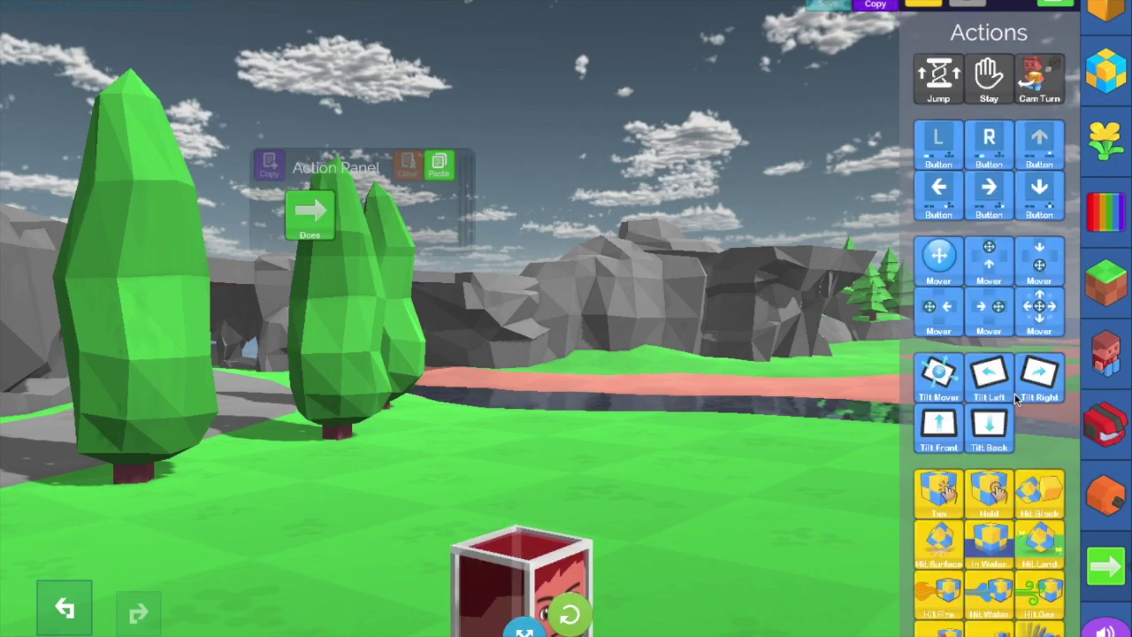
{"action": "left_click_drag", "start_coordinate": [523, 562], "coordinate": [1117, 373]}
{"action": "left_click", "coordinate": [1115, 375]}
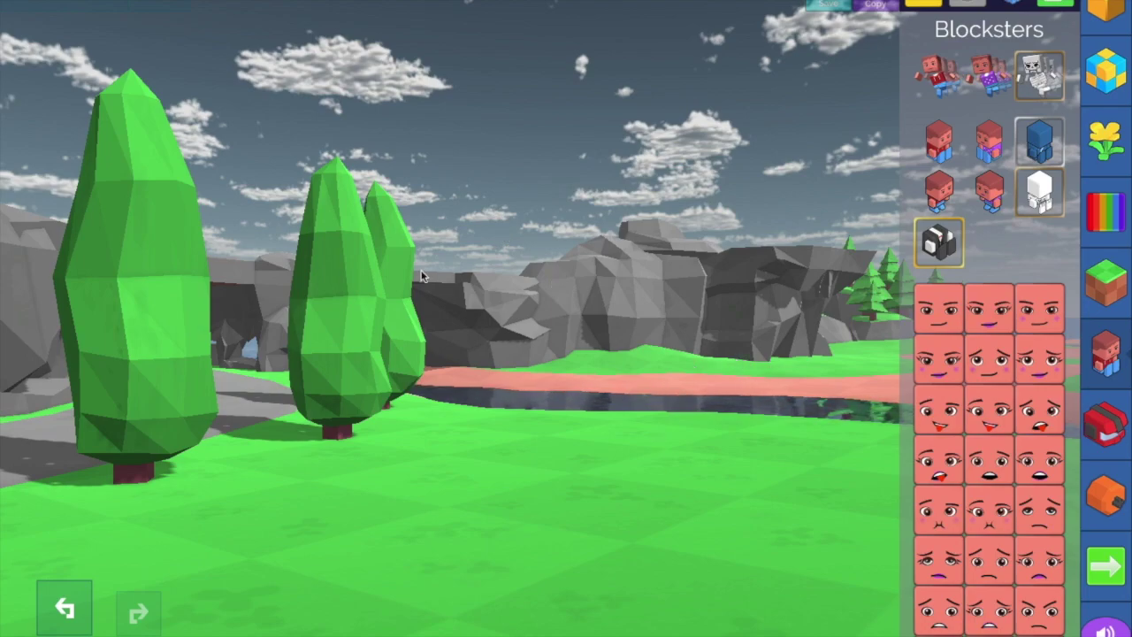
- Place two round shields on the grass near the water
{"action": "left_click", "coordinate": [1107, 498]}
{"action": "left_click", "coordinate": [1102, 566]}
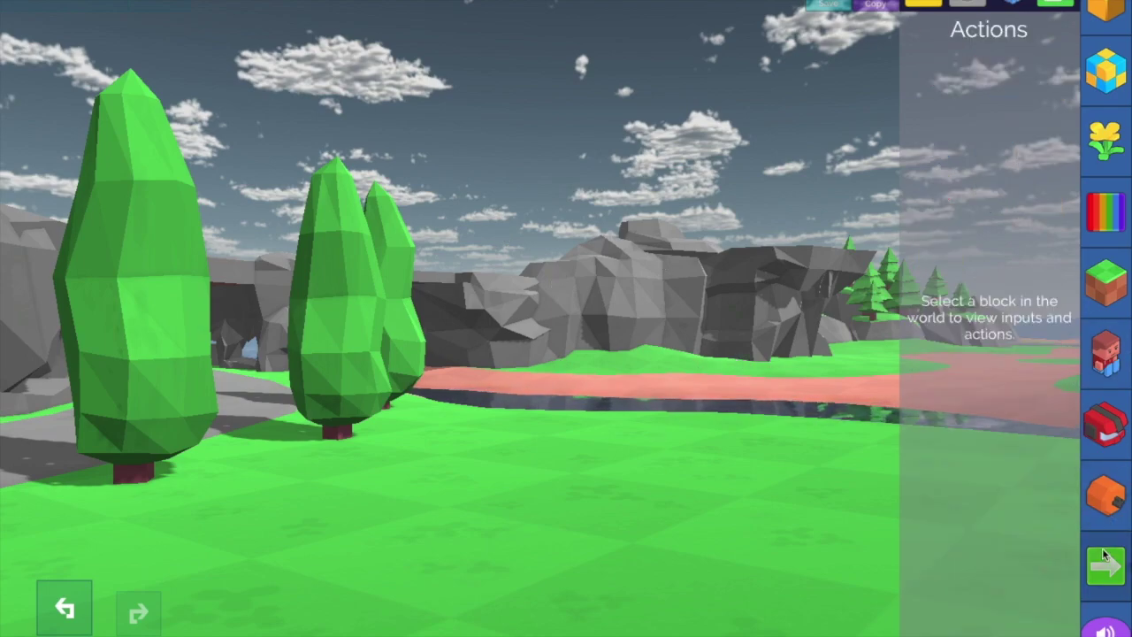
{"action": "left_click", "coordinate": [1105, 435]}
{"action": "left_click_drag", "start_coordinate": [946, 242], "coordinate": [688, 610]}
{"action": "left_click_drag", "start_coordinate": [777, 510], "coordinate": [680, 473]}
{"action": "left_click_drag", "start_coordinate": [939, 466], "coordinate": [707, 504]}
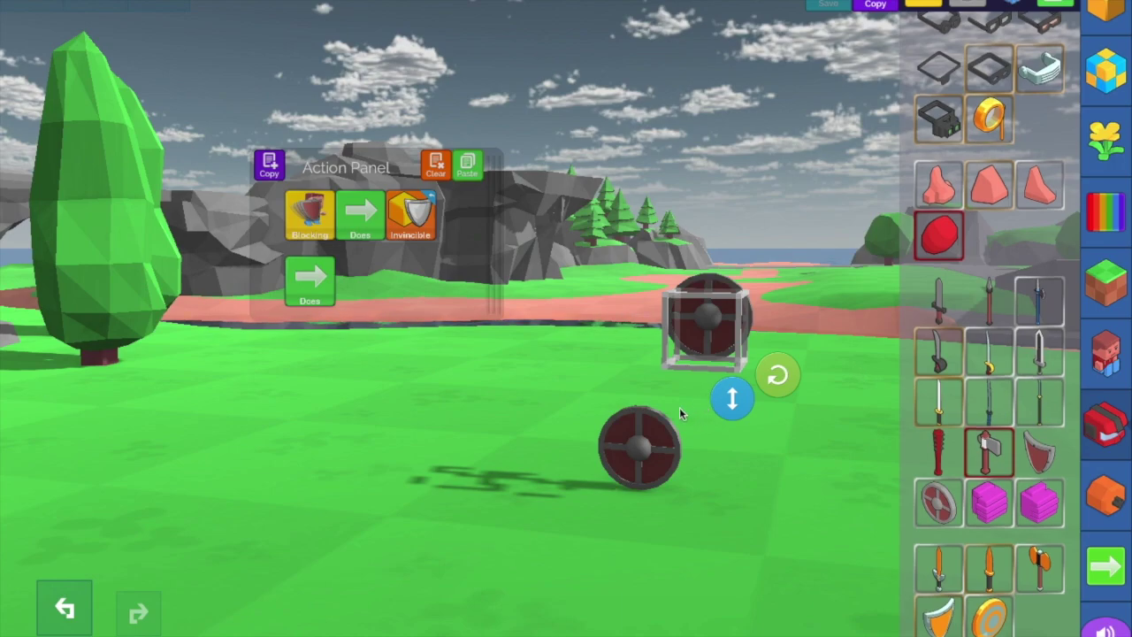
- Delete both round shields from the world
{"action": "left_click", "coordinate": [656, 442]}
{"action": "key", "text": "Delete"}
{"action": "mouse_move", "coordinate": [646, 424]}
{"action": "left_mouse_down"}
{"action": "mouse_move", "coordinate": [605, 410]}
{"action": "mouse_move", "coordinate": [616, 430]}
{"action": "mouse_move", "coordinate": [687, 439]}
{"action": "mouse_move", "coordinate": [645, 429]}
{"action": "left_mouse_up"}
{"action": "scroll", "coordinate": [687, 438], "scroll_direction": "down", "scroll_amount": 10}
{"action": "scroll", "coordinate": [642, 424], "scroll_direction": "up", "scroll_amount": 2}
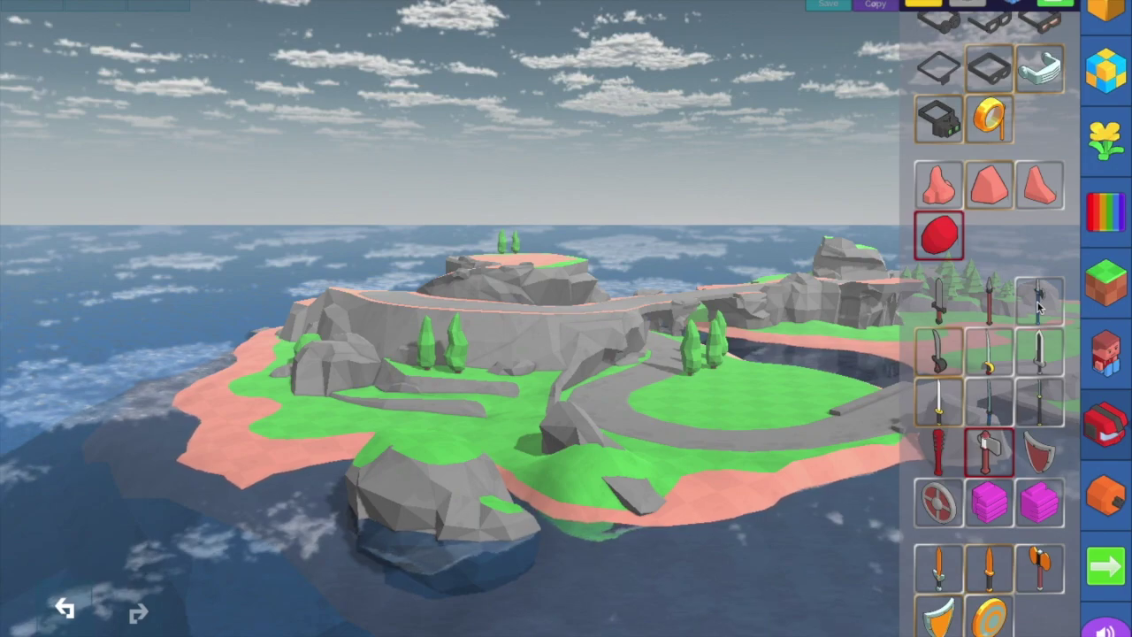
{"action": "left_click", "coordinate": [1102, 353]}
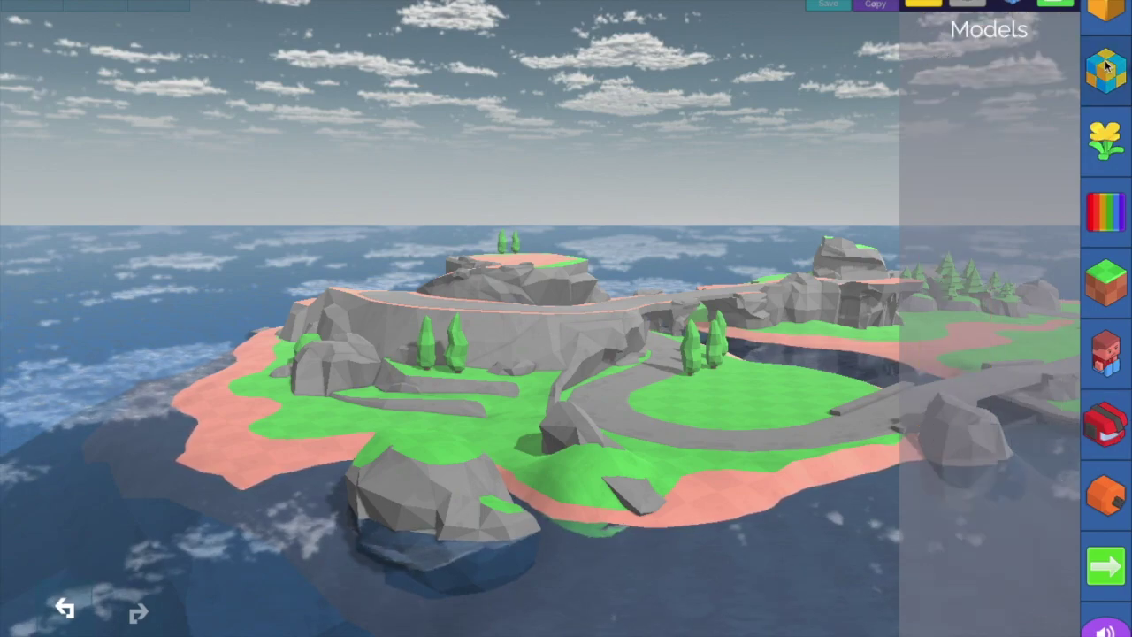
{"action": "left_click", "coordinate": [1096, 357]}
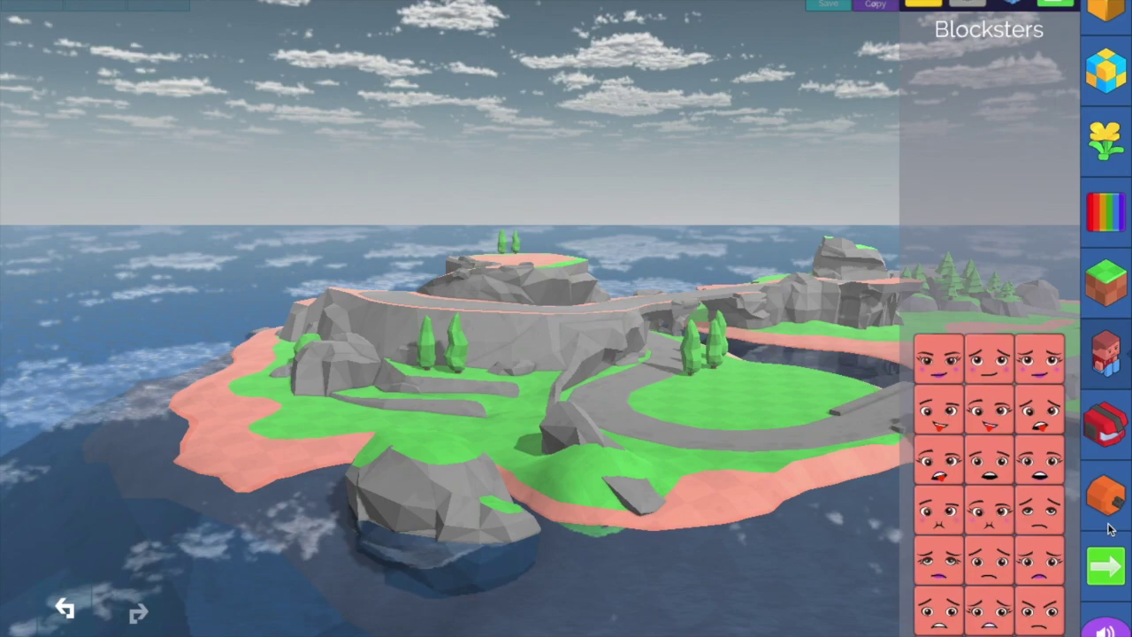
{"action": "left_click", "coordinate": [1109, 564]}
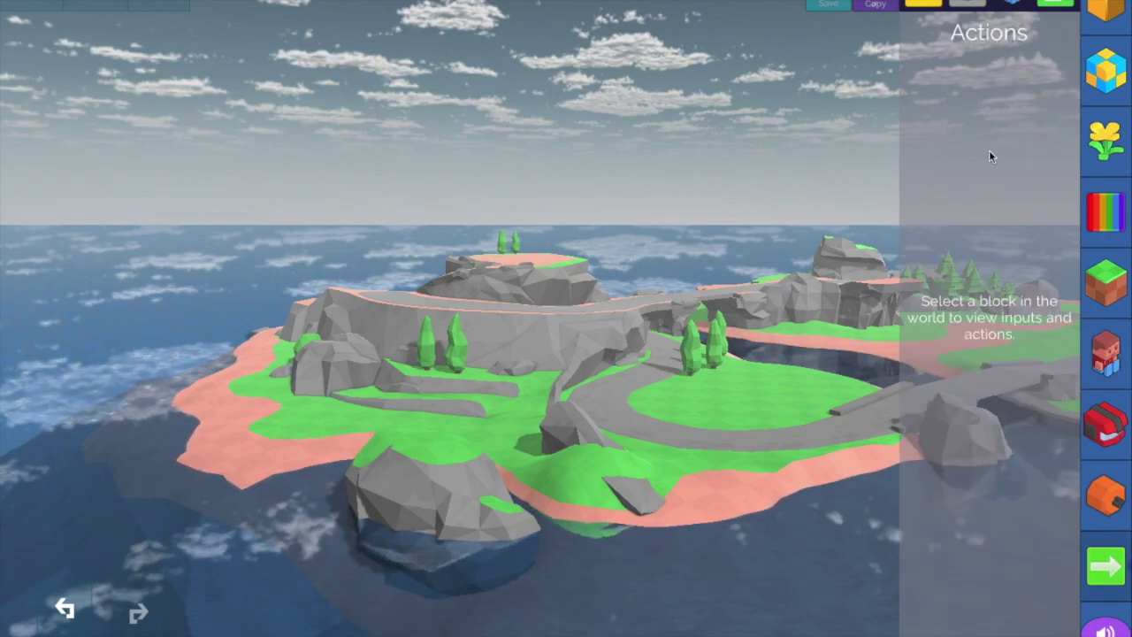
- Place a red-haired Blockster on the round grass field and bring up the sound effects for it
{"action": "left_click", "coordinate": [1111, 377]}
{"action": "left_click_drag", "start_coordinate": [939, 154], "coordinate": [728, 408]}
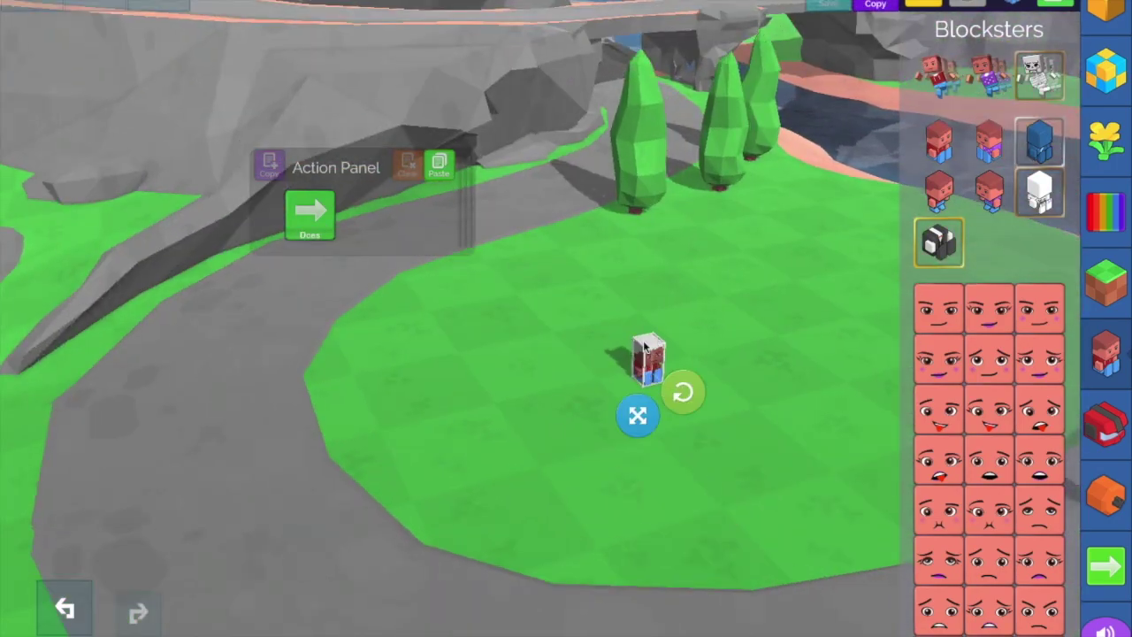
{"action": "left_click", "coordinate": [1112, 558]}
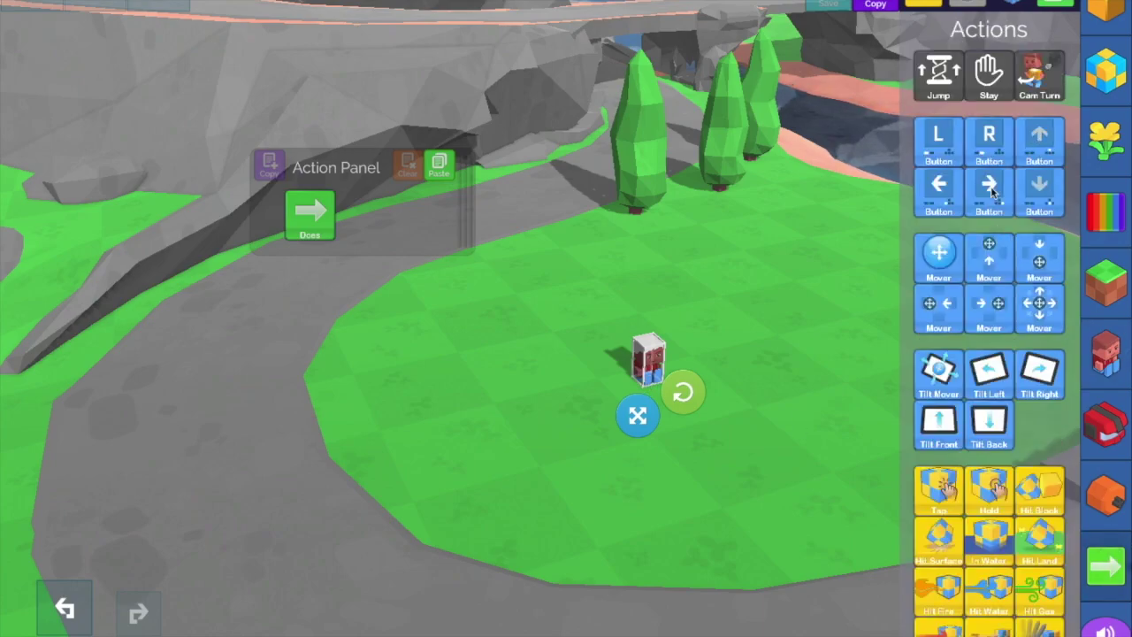
{"action": "left_click", "coordinate": [1106, 626]}
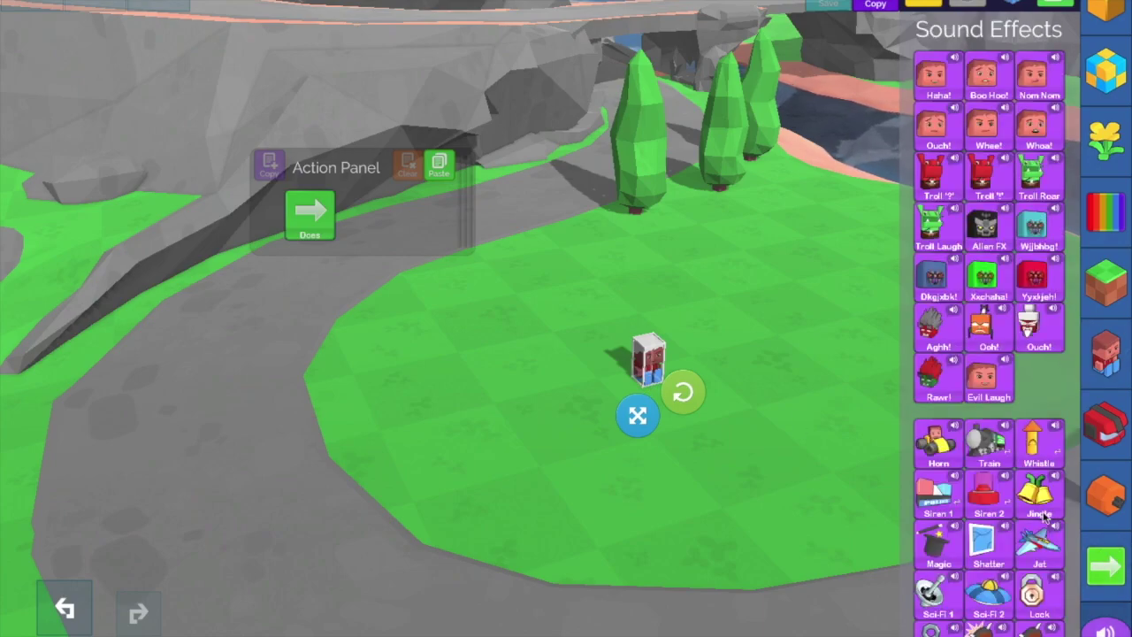
- Add the Launch! sound effect to the Blockster's actions and remove it again
{"action": "scroll", "coordinate": [989, 398], "scroll_direction": "down", "scroll_amount": 10}
{"action": "left_click_drag", "start_coordinate": [988, 235], "coordinate": [307, 208]}
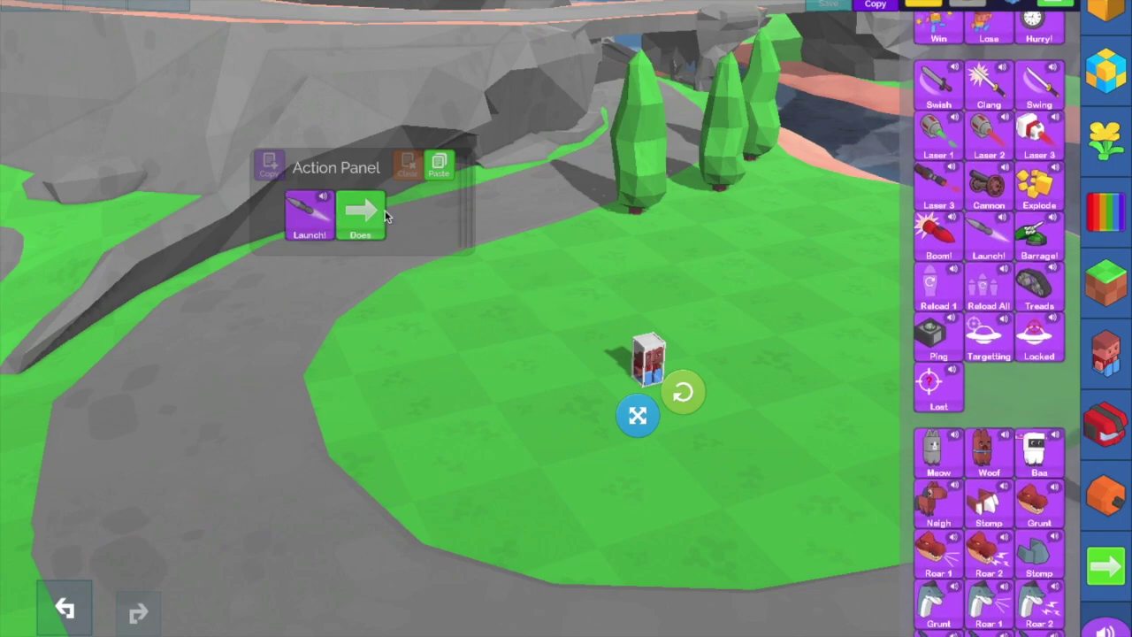
{"action": "left_click_drag", "start_coordinate": [308, 214], "coordinate": [972, 367]}
- Look through the whole range of sound effects, from the character voices to the animal and environment sounds
{"action": "scroll", "coordinate": [1016, 380], "scroll_direction": "down", "scroll_amount": 10}
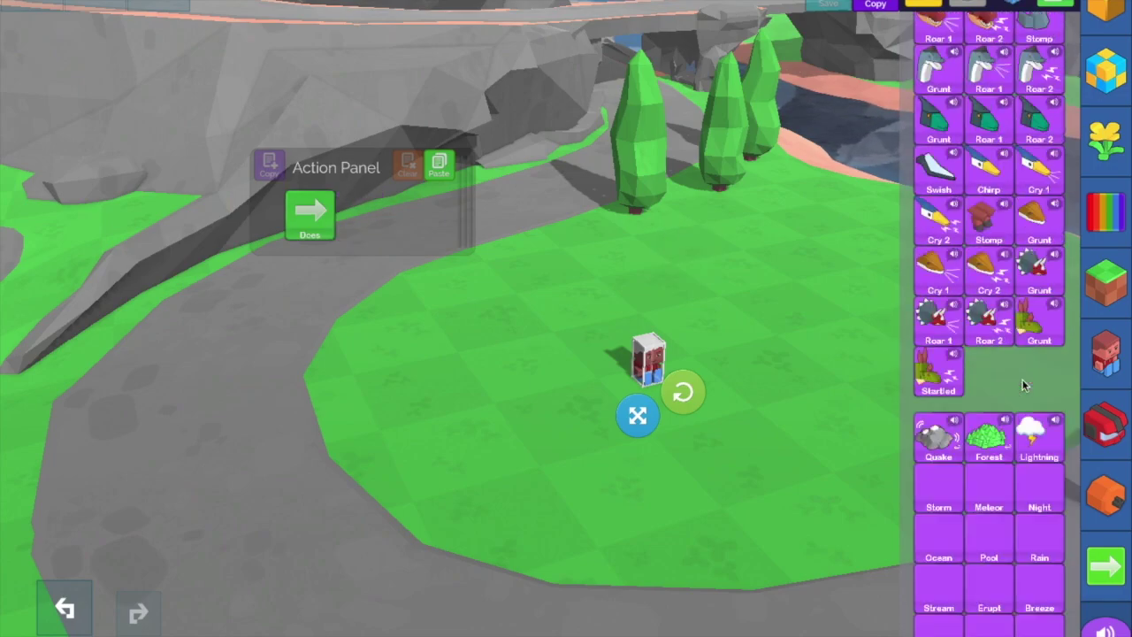
{"action": "scroll", "coordinate": [1023, 385], "scroll_direction": "down", "scroll_amount": 4}
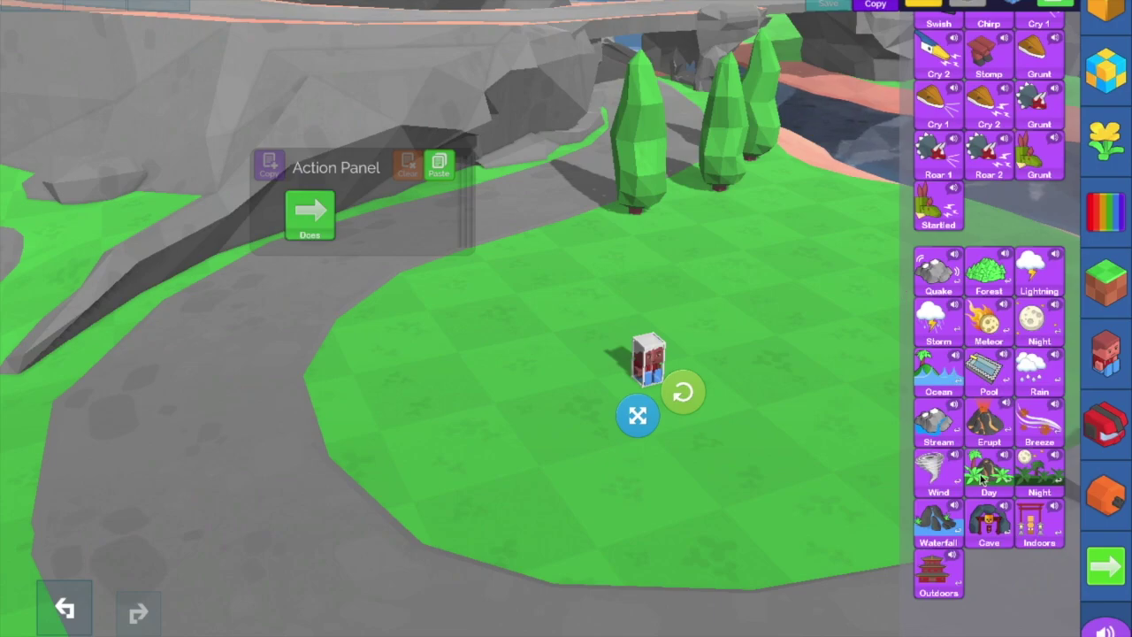
{"action": "scroll", "coordinate": [1017, 232], "scroll_direction": "up", "scroll_amount": 15}
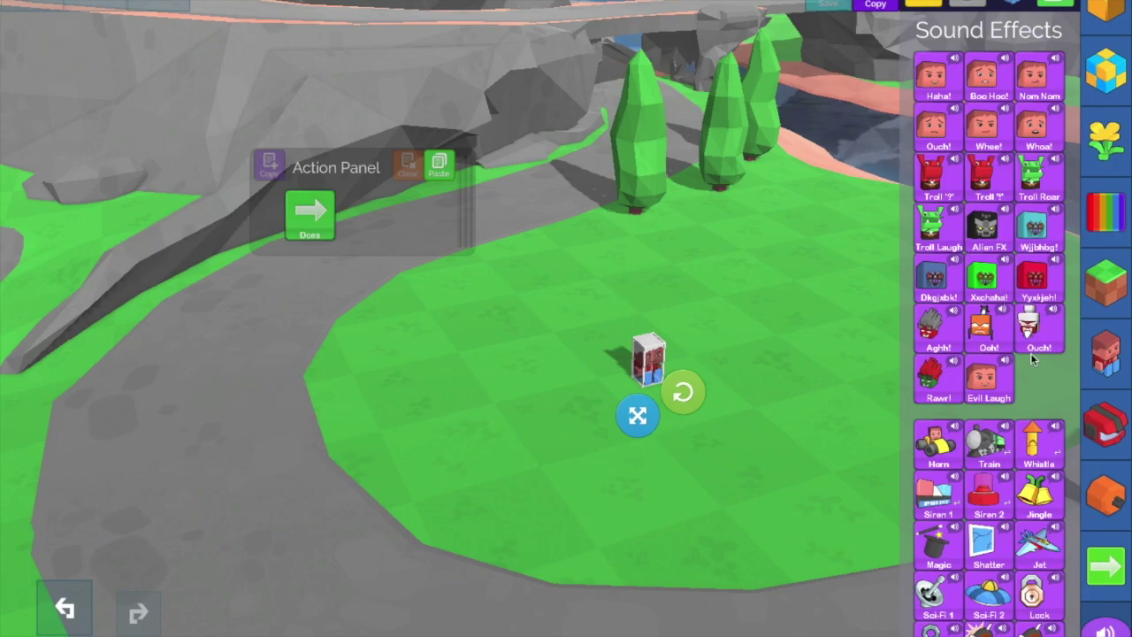
{"action": "scroll", "coordinate": [1030, 360], "scroll_direction": "down", "scroll_amount": 1}
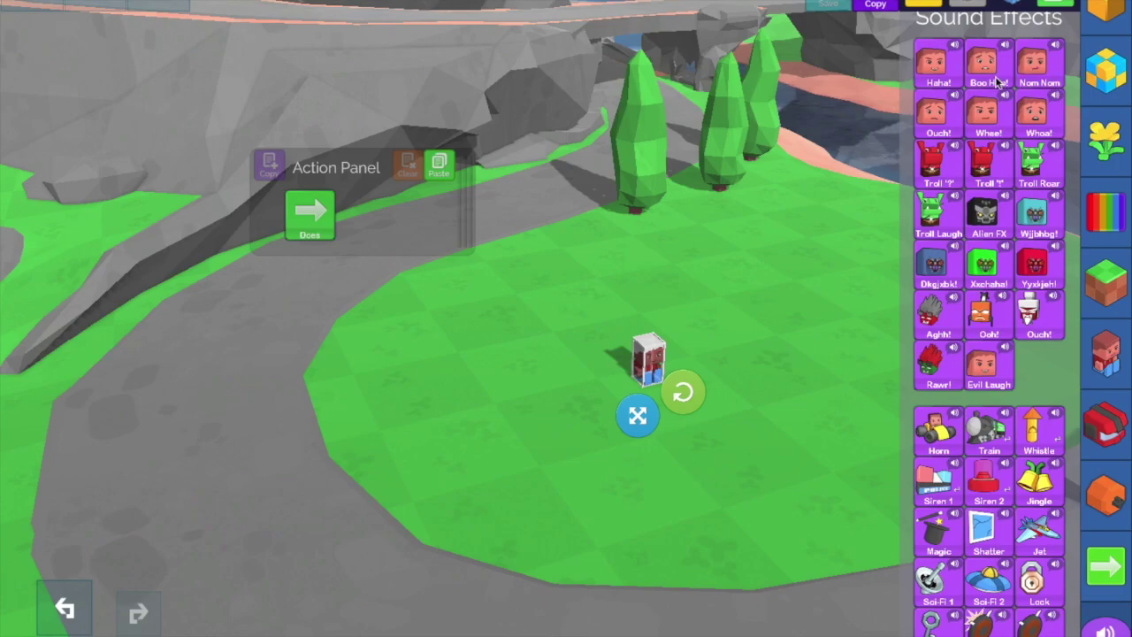
{"action": "scroll", "coordinate": [991, 264], "scroll_direction": "down", "scroll_amount": 3}
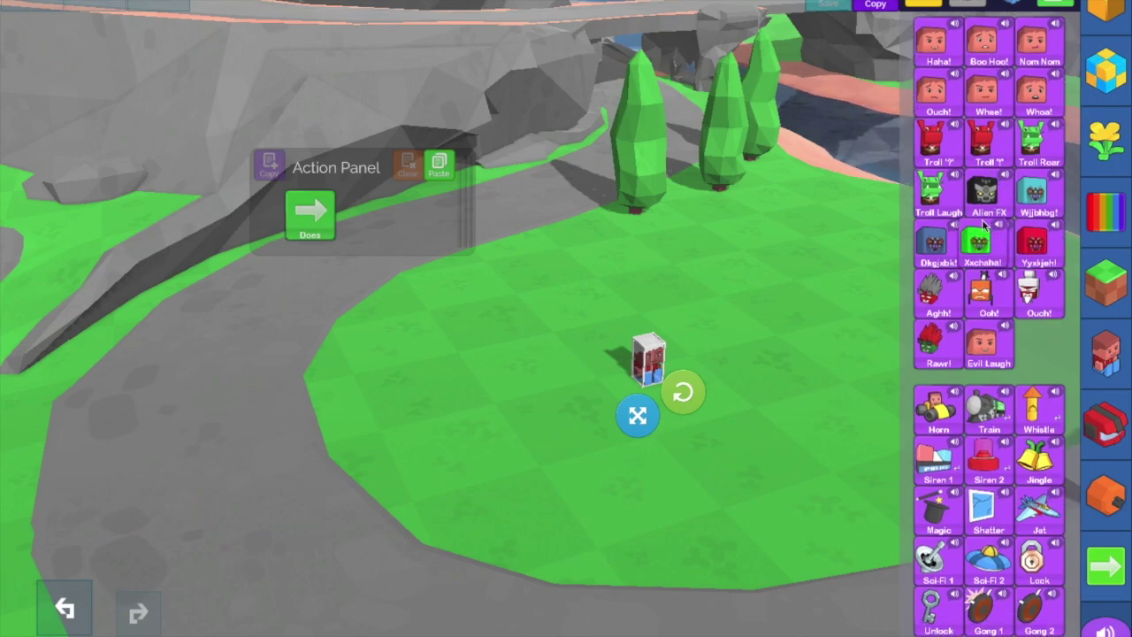
{"action": "scroll", "coordinate": [1015, 321], "scroll_direction": "down", "scroll_amount": 2}
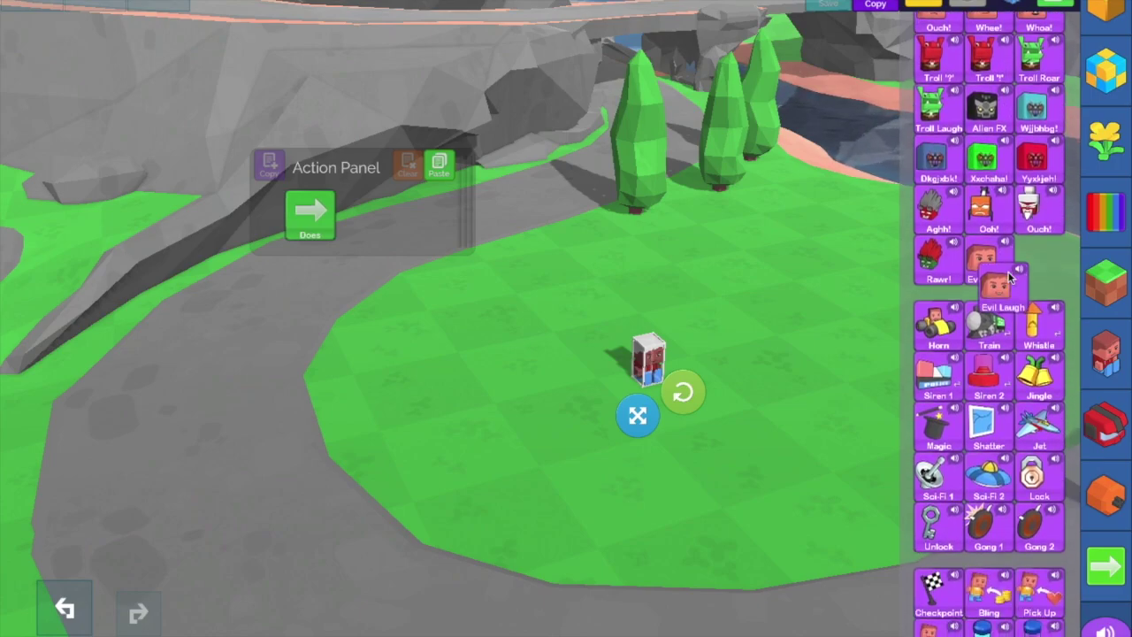
{"action": "scroll", "coordinate": [1070, 353], "scroll_direction": "down", "scroll_amount": 10}
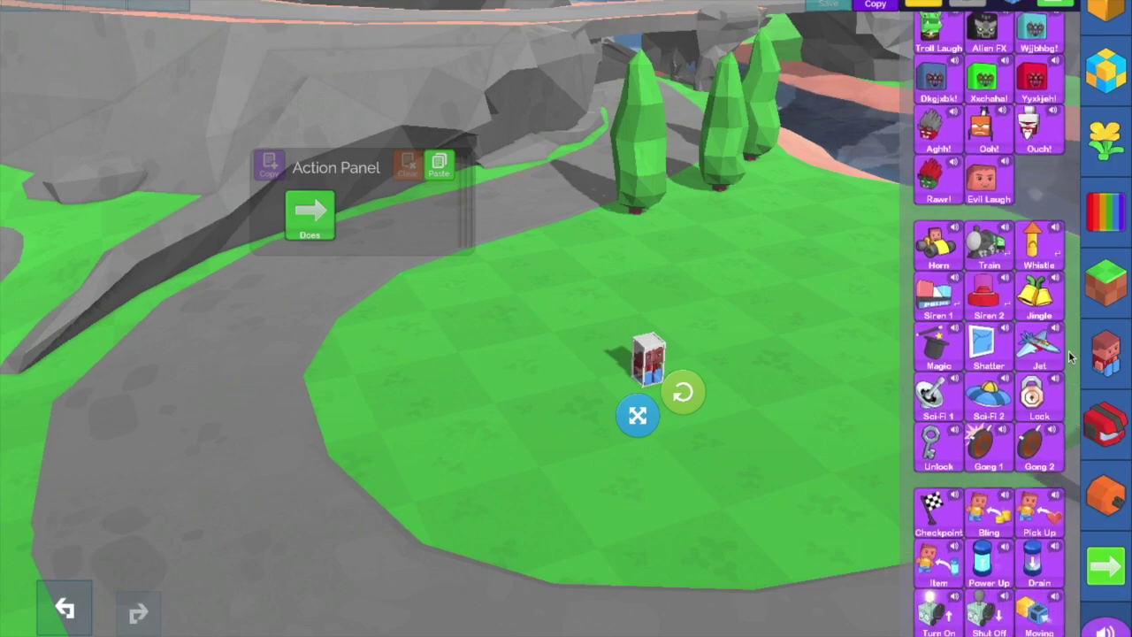
{"action": "scroll", "coordinate": [1066, 351], "scroll_direction": "down", "scroll_amount": 7}
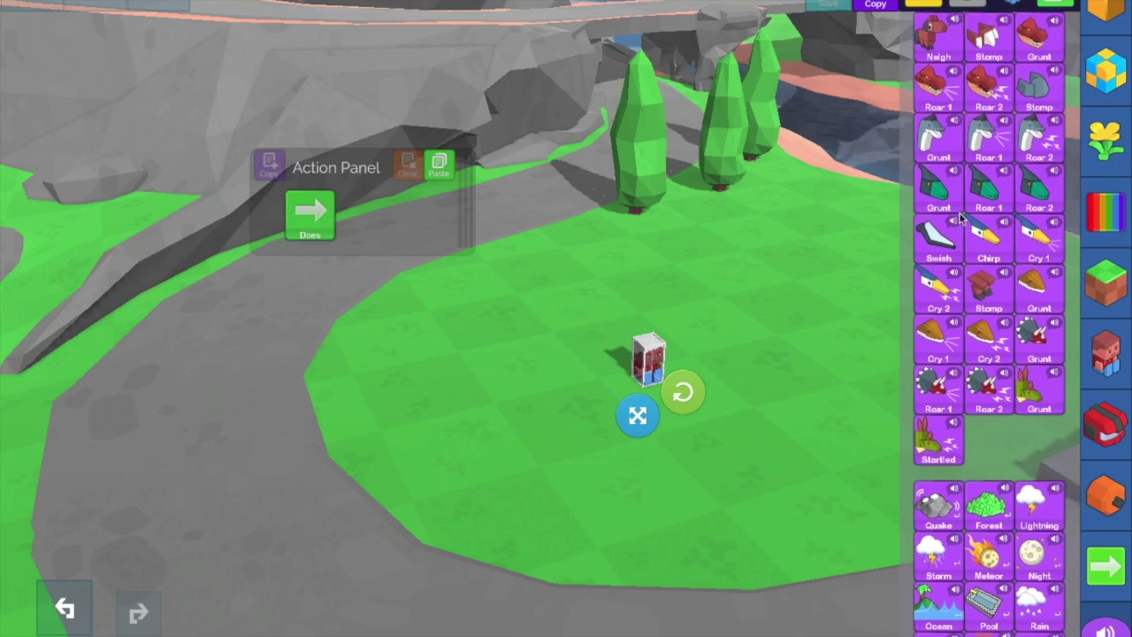
{"action": "scroll", "coordinate": [980, 257], "scroll_direction": "up", "scroll_amount": 2}
{"action": "left_click_drag", "start_coordinate": [980, 256], "coordinate": [985, 256]}
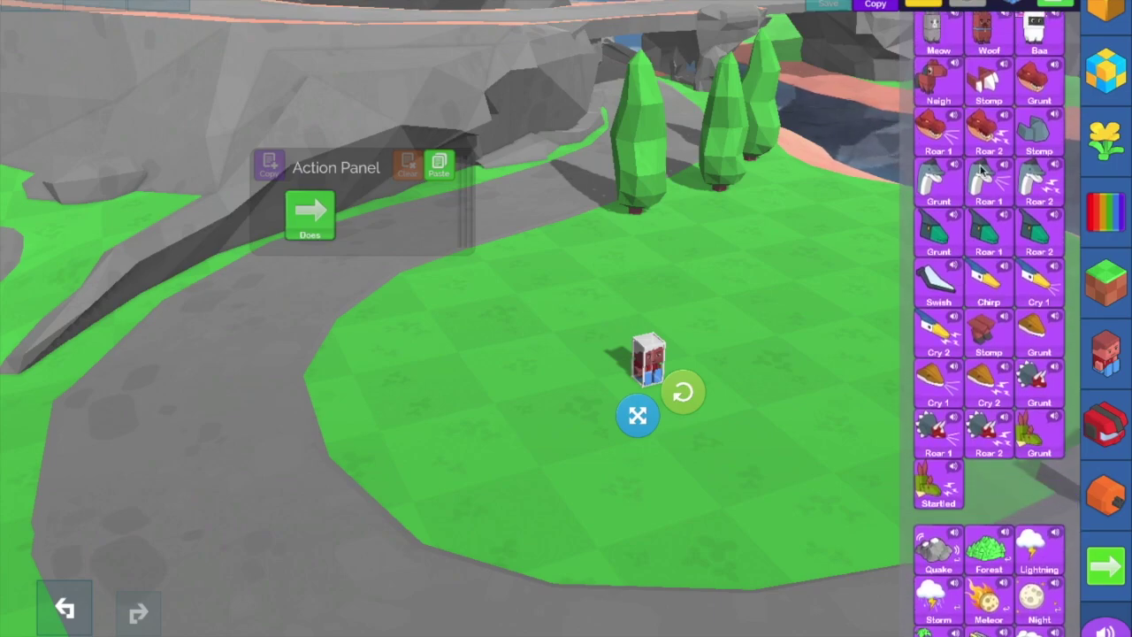
{"action": "scroll", "coordinate": [1029, 478], "scroll_direction": "down", "scroll_amount": 6}
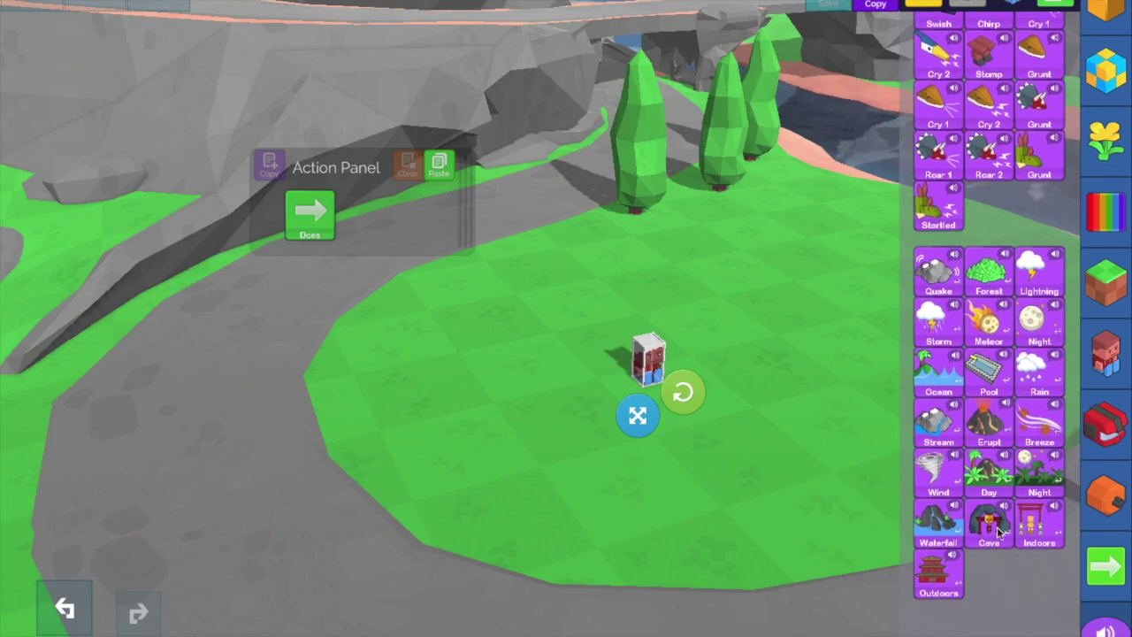
{"action": "left_click", "coordinate": [1106, 349]}
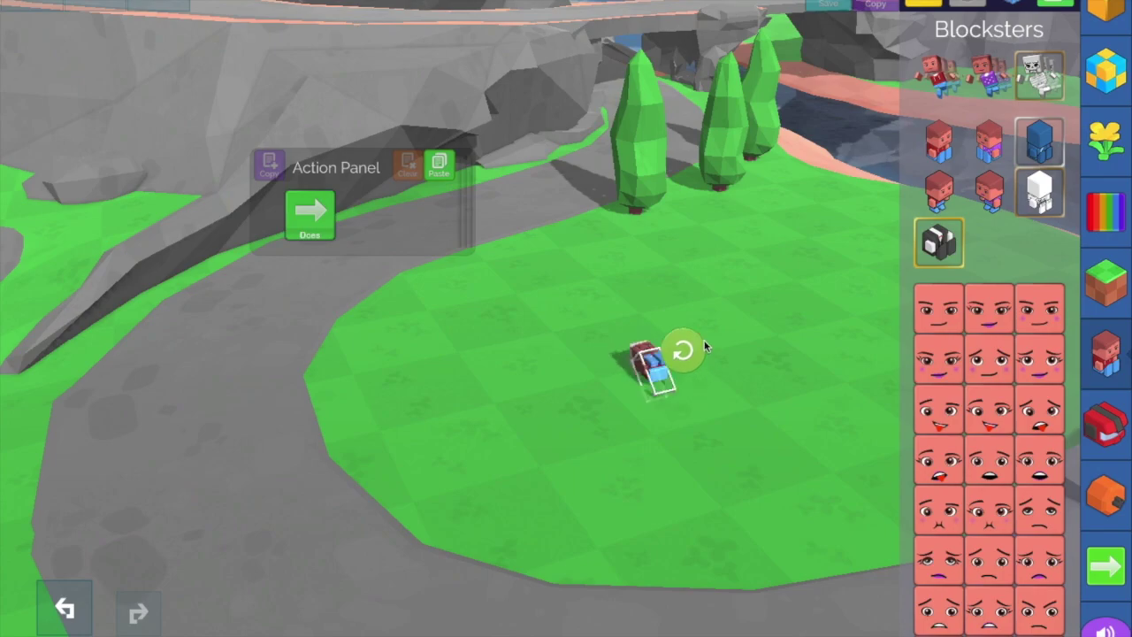
{"action": "left_click_drag", "start_coordinate": [749, 387], "coordinate": [783, 359]}
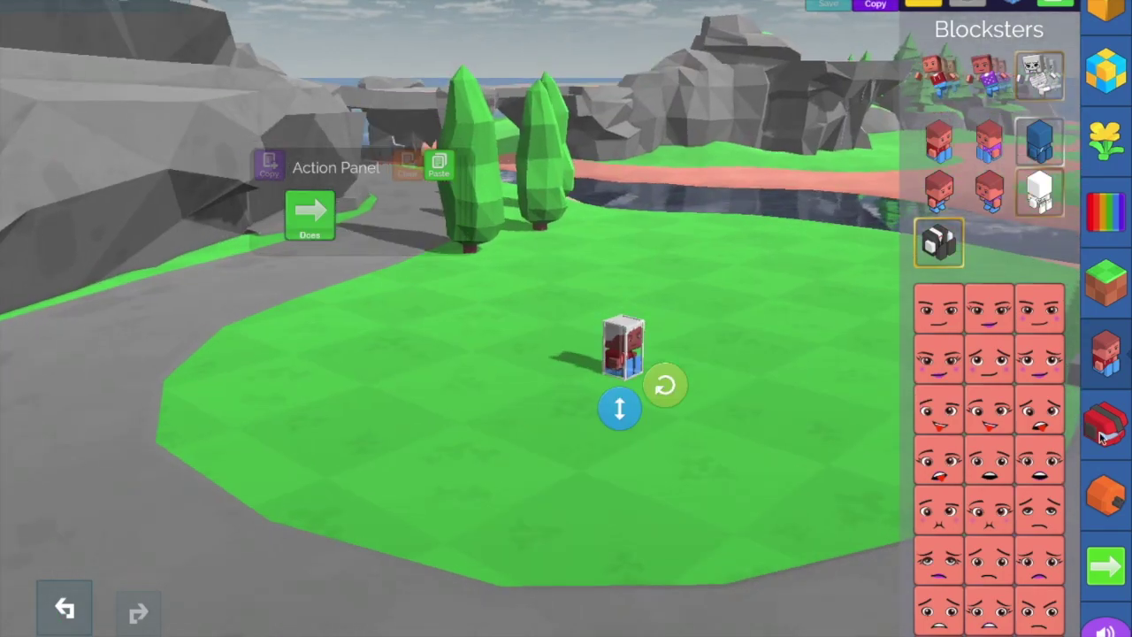
{"action": "left_click", "coordinate": [1102, 209]}
{"action": "left_click", "coordinate": [1094, 166]}
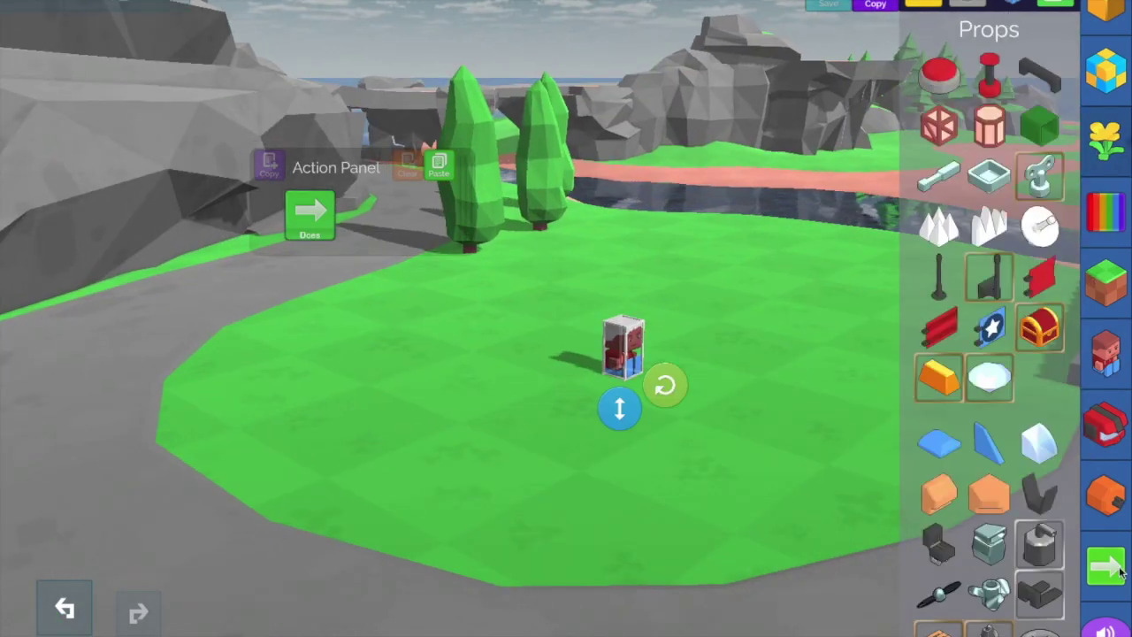
- Look through the available actions and select the Blockster on the grass field again
{"action": "left_click", "coordinate": [1107, 569]}
{"action": "left_click_drag", "start_coordinate": [1030, 496], "coordinate": [1017, 239]}
{"action": "left_click_drag", "start_coordinate": [1015, 530], "coordinate": [990, 266]}
{"action": "left_click_drag", "start_coordinate": [773, 392], "coordinate": [793, 419]}
{"action": "left_click", "coordinate": [609, 337]}
{"action": "scroll", "coordinate": [942, 95], "scroll_direction": "up", "scroll_amount": 15}
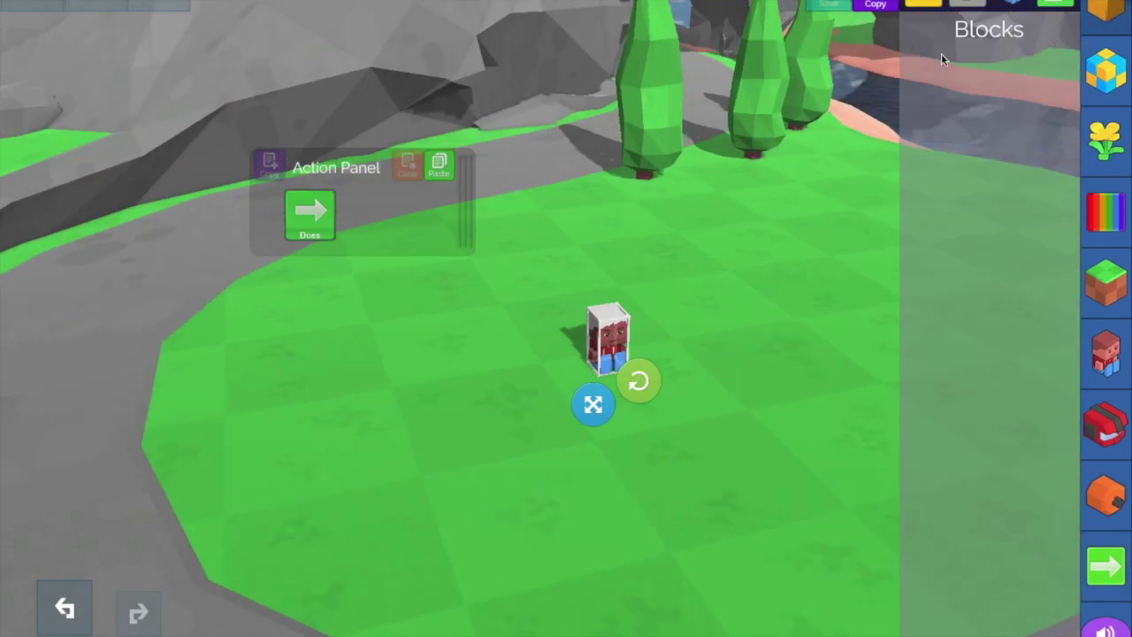
- Browse the Blockster accessories and place a dark-red one on the grass beside the Blockster
{"action": "left_click", "coordinate": [1099, 419]}
{"action": "scroll", "coordinate": [1025, 357], "scroll_direction": "down", "scroll_amount": 10}
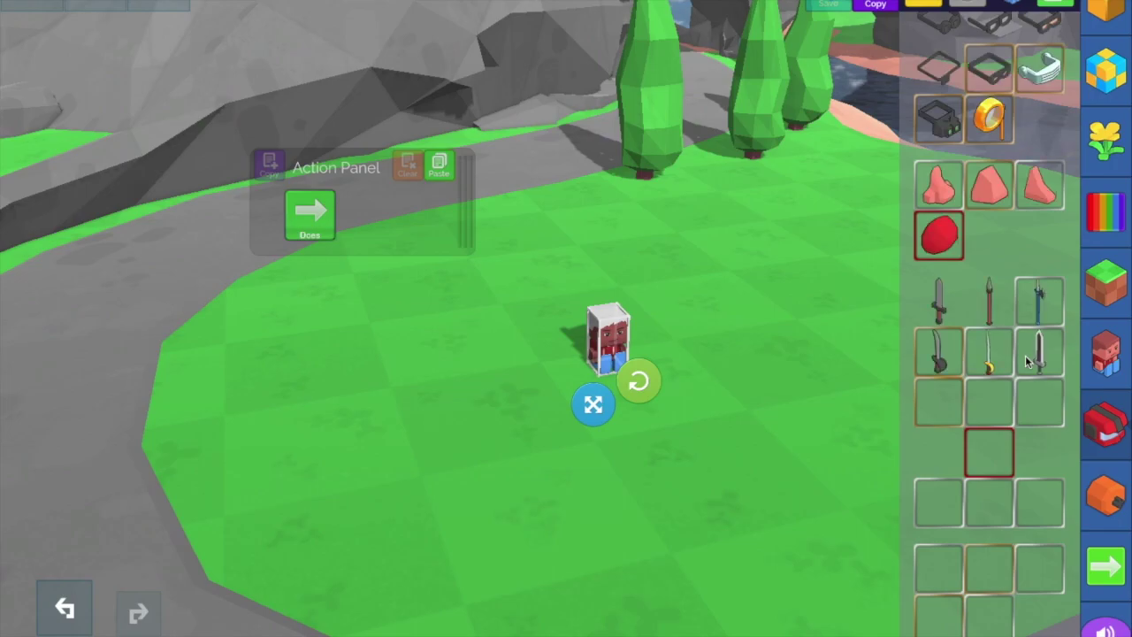
{"action": "left_click_drag", "start_coordinate": [1010, 309], "coordinate": [1003, 546]}
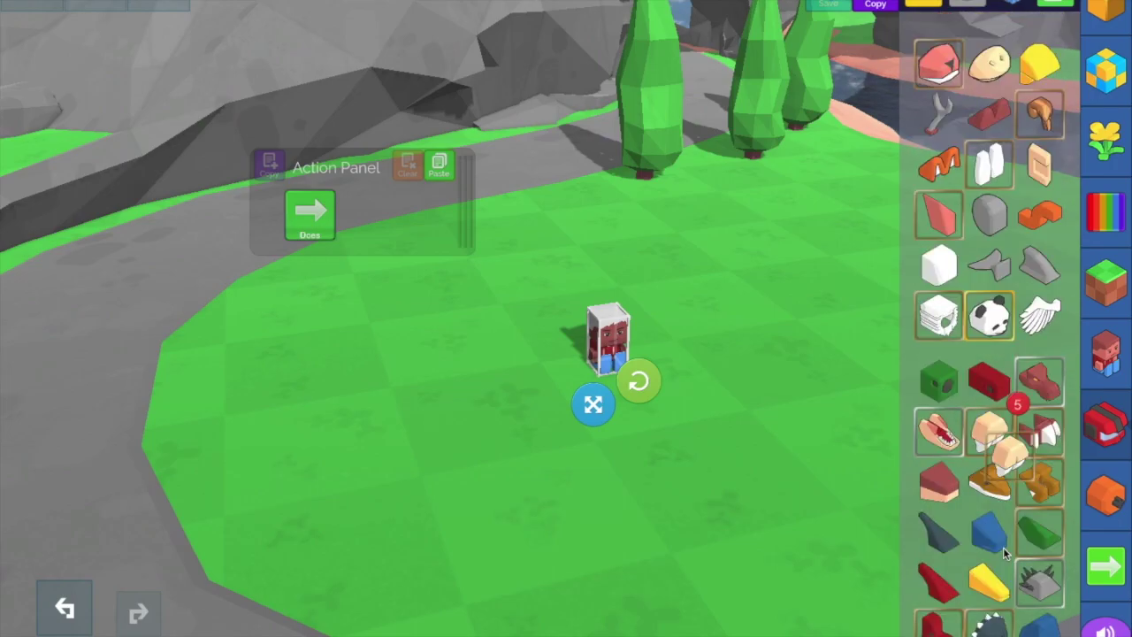
{"action": "left_click_drag", "start_coordinate": [920, 346], "coordinate": [672, 354]}
{"action": "scroll", "coordinate": [990, 221], "scroll_direction": "up", "scroll_amount": 20}
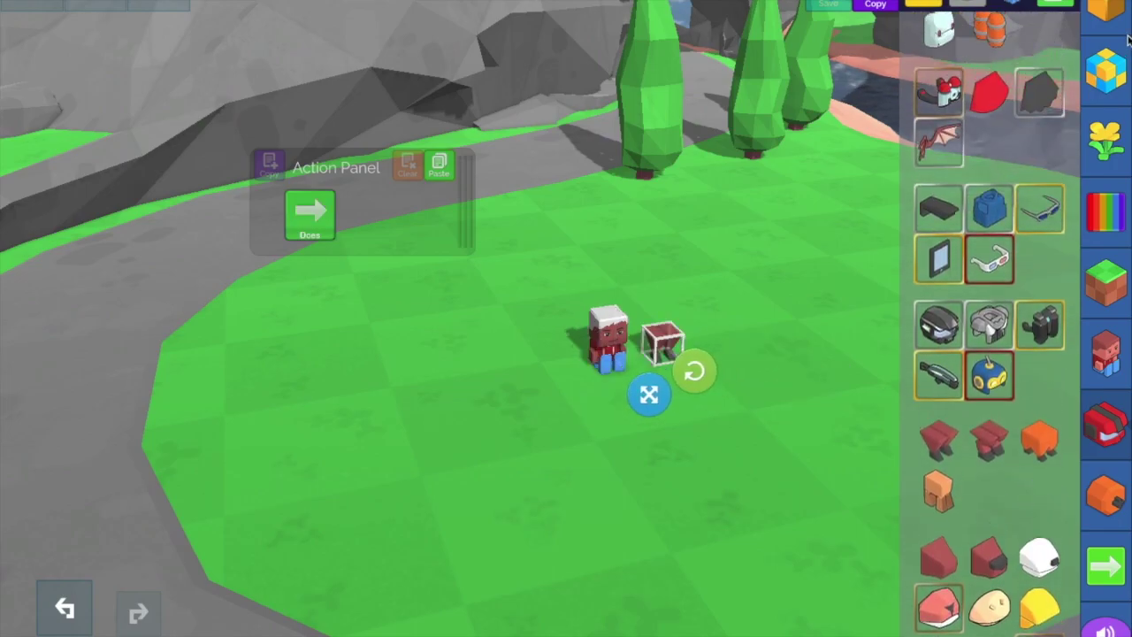
- Place an orange cube block beside the Blockster and delete both from the grass field
{"action": "left_click_drag", "start_coordinate": [943, 79], "coordinate": [1061, 369]}
{"action": "left_click_drag", "start_coordinate": [804, 362], "coordinate": [732, 356]}
{"action": "left_click", "coordinate": [570, 364]}
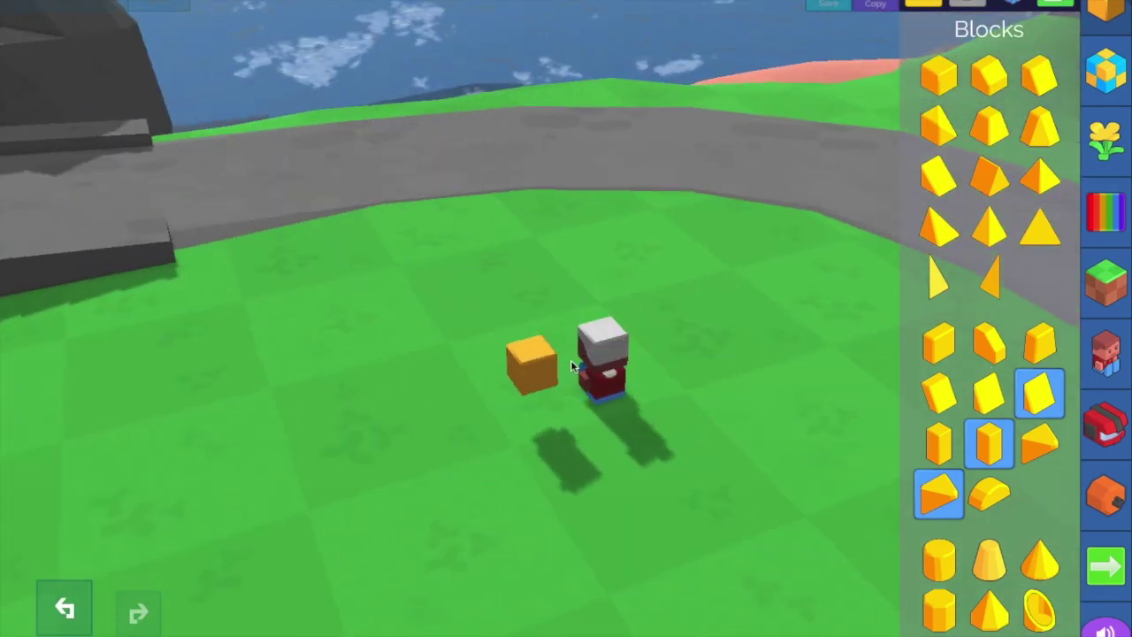
{"action": "left_click", "coordinate": [544, 364]}
{"action": "key", "text": "Delete"}
{"action": "left_click", "coordinate": [599, 356]}
{"action": "key", "text": "Delete"}
- Place a cube block and a yellow wedge block on the grass and bring up the actions for the wedge
{"action": "left_click_drag", "start_coordinate": [522, 363], "coordinate": [953, 71]}
{"action": "left_click", "coordinate": [953, 79]}
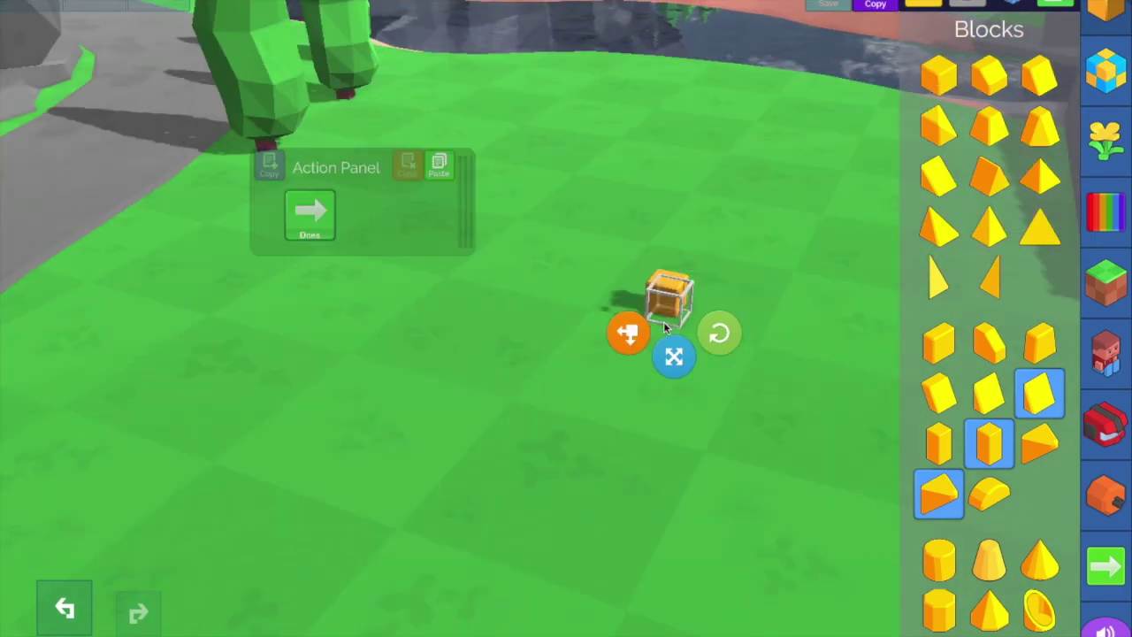
{"action": "left_click", "coordinate": [939, 469]}
{"action": "left_click", "coordinate": [1105, 566]}
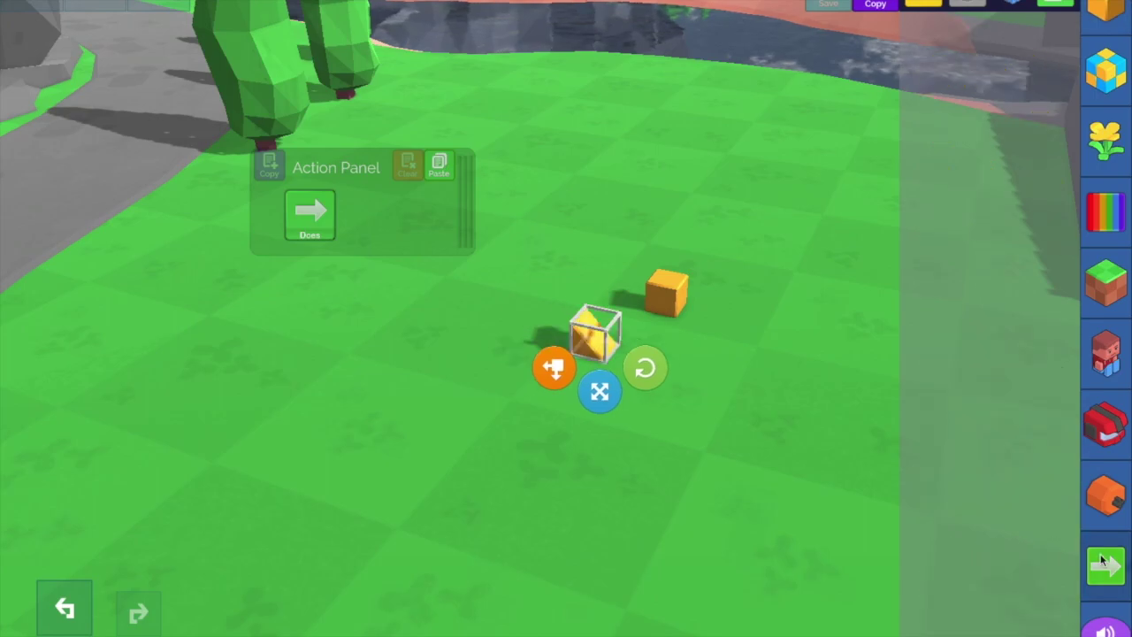
{"action": "scroll", "coordinate": [988, 276], "scroll_direction": "down", "scroll_amount": 5}
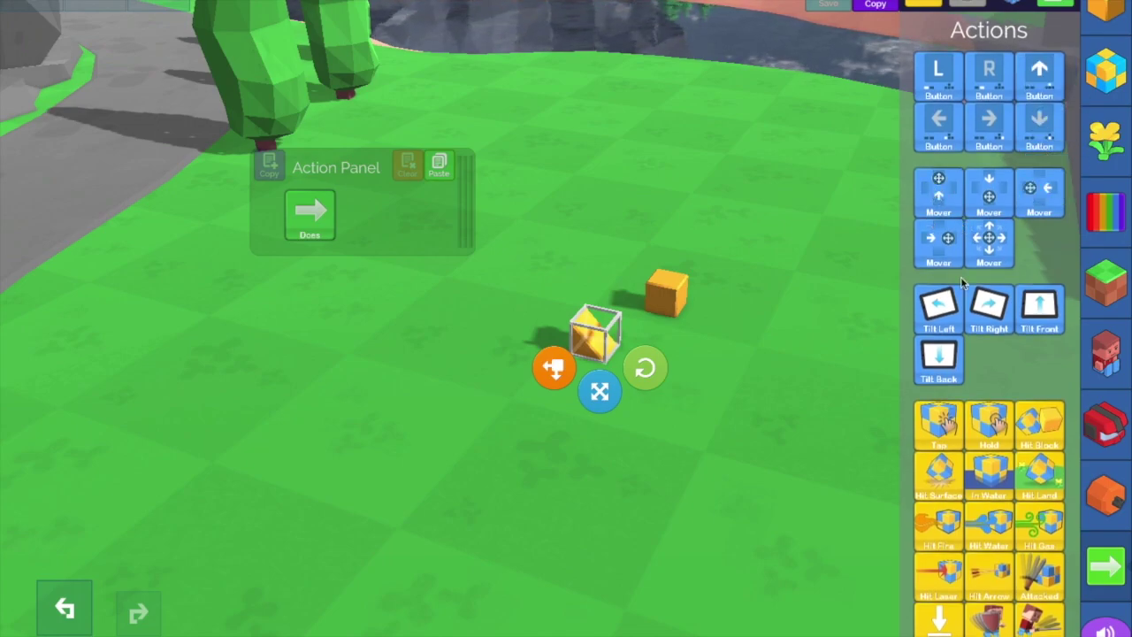
- Delete the wedge and the cube from the grass field and return to the basic blocks
{"action": "key", "text": "Delete"}
{"action": "left_click", "coordinate": [661, 290]}
{"action": "key", "text": "Delete"}
{"action": "left_click", "coordinate": [1119, 7]}
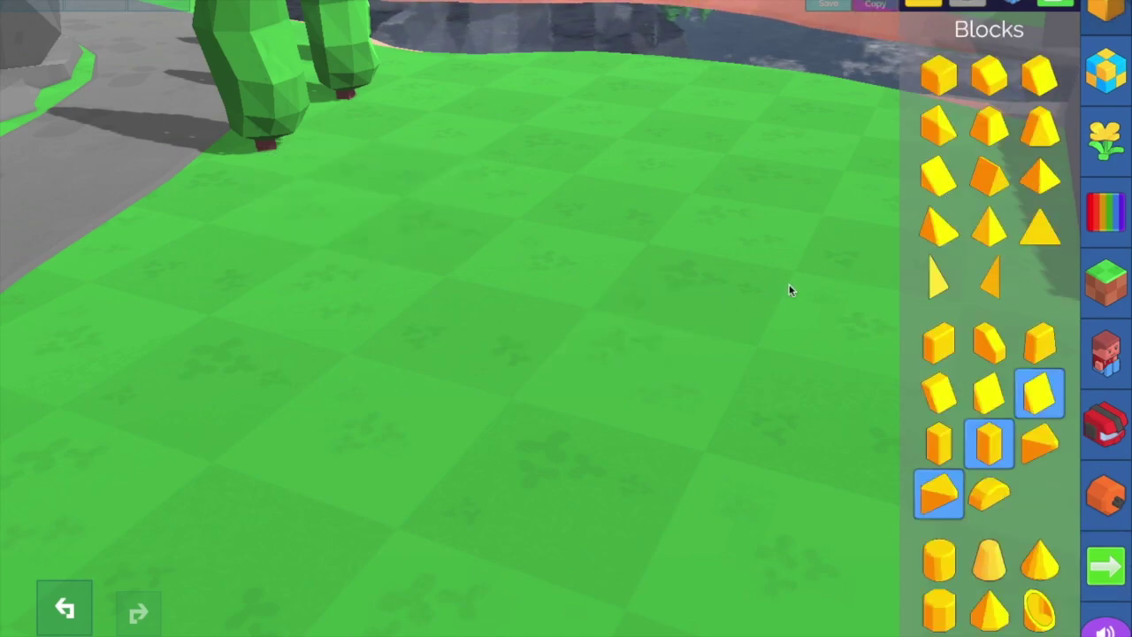
- Paint the grass, the beach and the water around the bay yellow
{"action": "left_click_drag", "start_coordinate": [788, 284], "coordinate": [700, 227]}
{"action": "left_click_drag", "start_coordinate": [375, 116], "coordinate": [203, 88]}
{"action": "left_click_drag", "start_coordinate": [636, 354], "coordinate": [698, 477]}
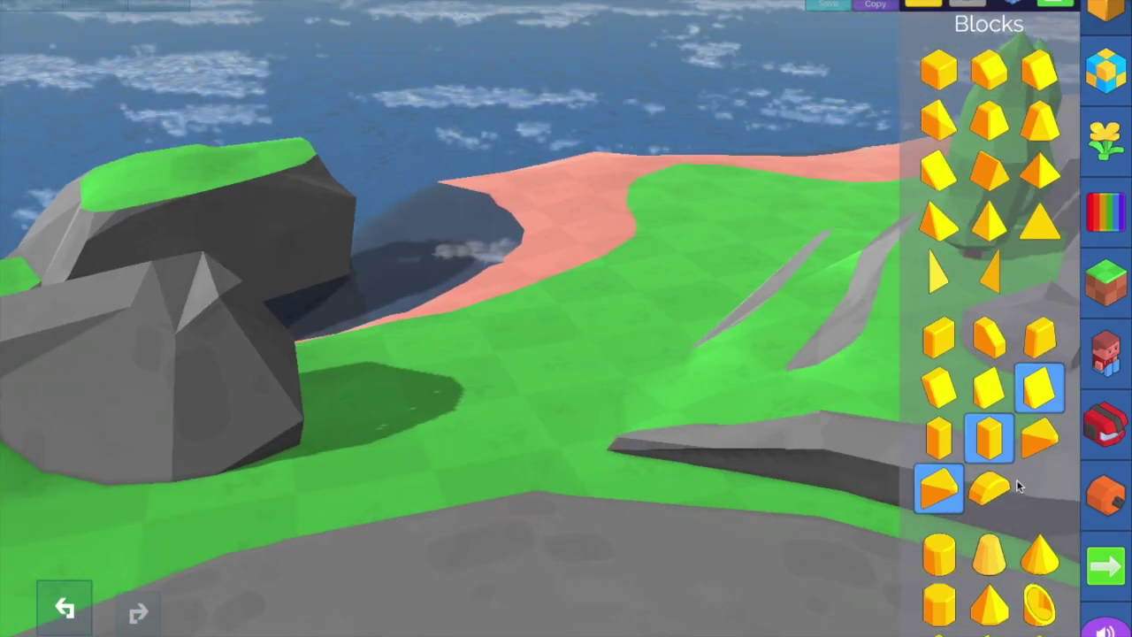
{"action": "left_click_drag", "start_coordinate": [505, 406], "coordinate": [407, 385]}
{"action": "left_click", "coordinate": [1105, 70]}
{"action": "left_click", "coordinate": [1105, 142]}
{"action": "left_click", "coordinate": [1105, 212]}
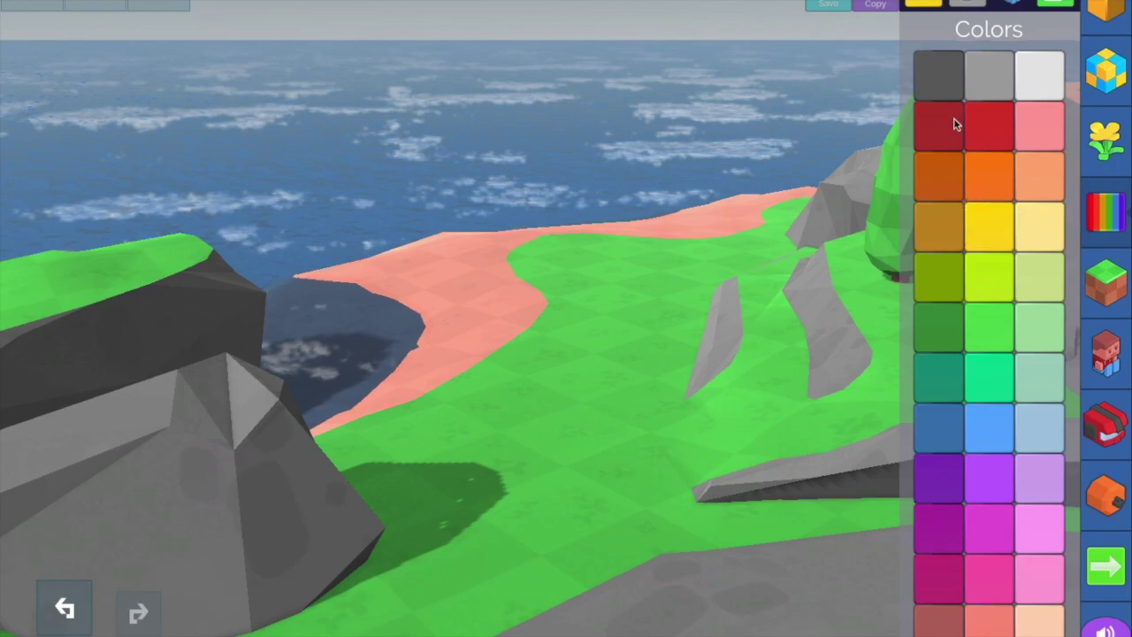
{"action": "left_click", "coordinate": [643, 379]}
{"action": "left_click", "coordinate": [485, 331]}
{"action": "left_click", "coordinate": [336, 363]}
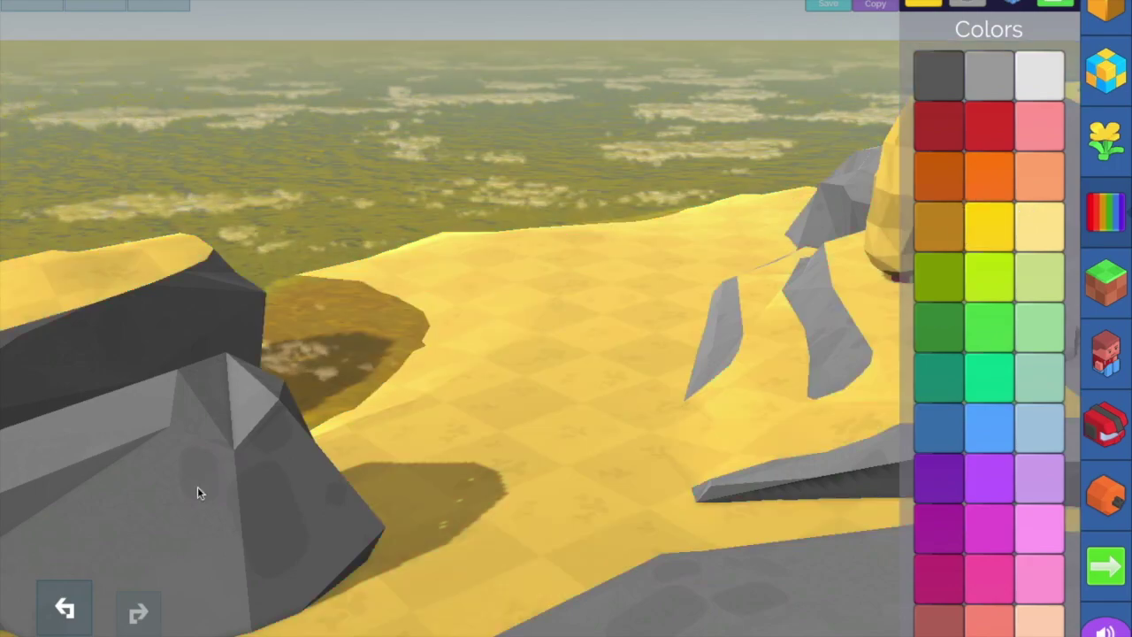
- Paint the rocks and the grey road beside the bay yellow
{"action": "left_click", "coordinate": [198, 495]}
{"action": "left_click", "coordinate": [680, 593]}
{"action": "left_click_drag", "start_coordinate": [656, 471], "coordinate": [657, 469]}
{"action": "left_click_drag", "start_coordinate": [387, 475], "coordinate": [366, 358]}
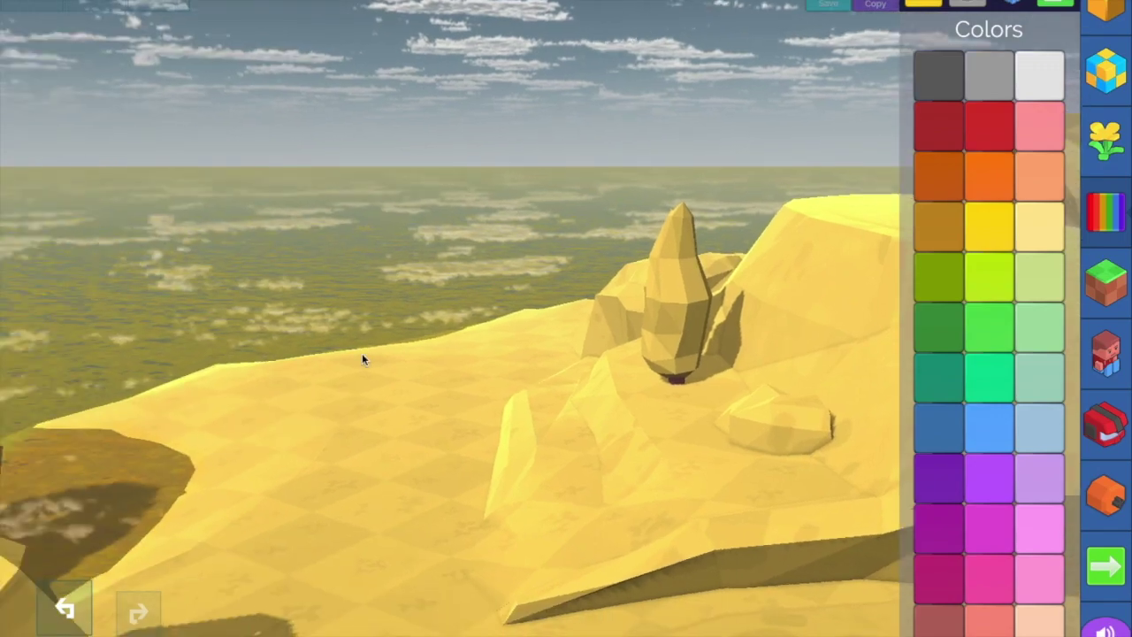
{"action": "left_click_drag", "start_coordinate": [967, 229], "coordinate": [676, 378]}
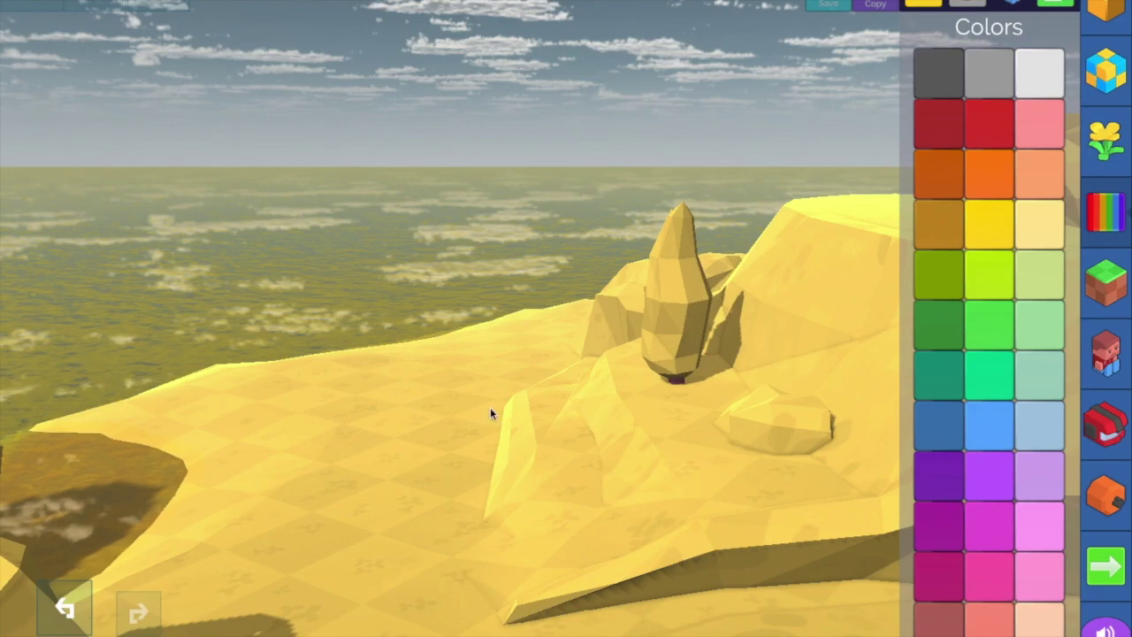
{"action": "left_click_drag", "start_coordinate": [490, 397], "coordinate": [456, 424]}
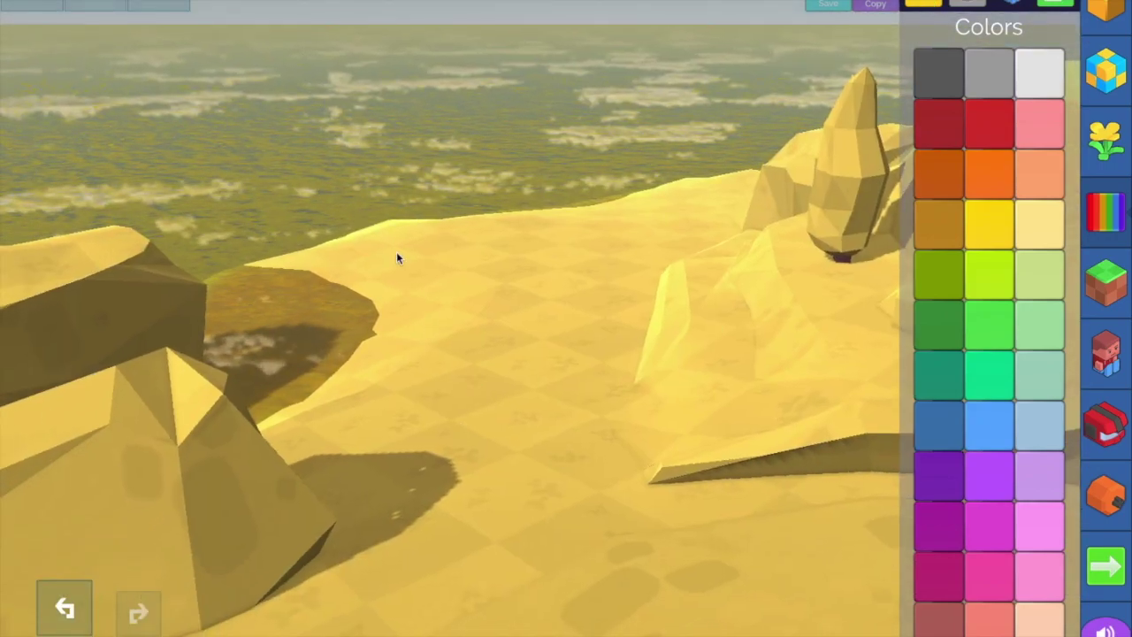
- Paint the grass, rocks, road, beach, water and the flat bridge piece orange
{"action": "left_click", "coordinate": [993, 179]}
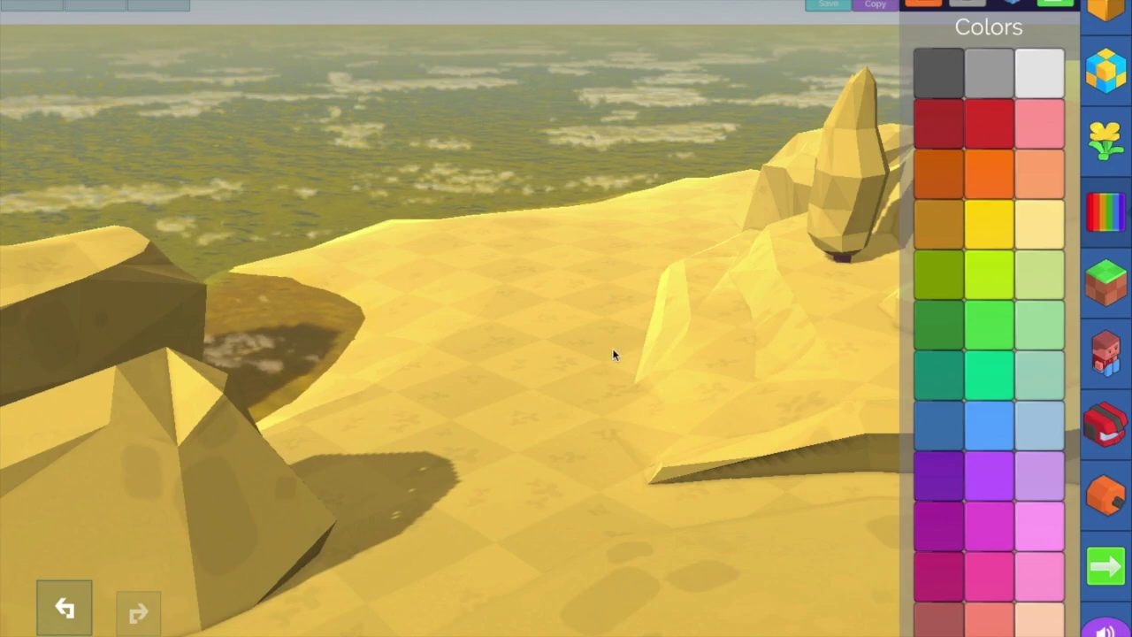
{"action": "left_click", "coordinate": [695, 387]}
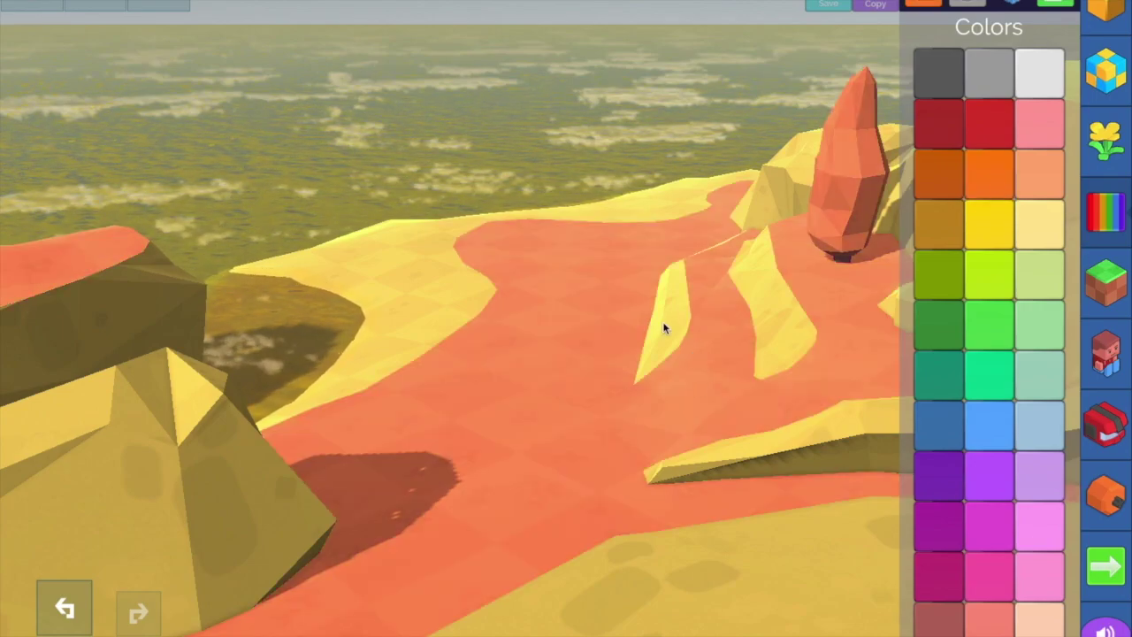
{"action": "left_click", "coordinate": [428, 301]}
{"action": "left_click", "coordinate": [271, 351]}
{"action": "mouse_move", "coordinate": [287, 171]}
{"action": "left_mouse_down"}
{"action": "mouse_move", "coordinate": [557, 321]}
{"action": "mouse_move", "coordinate": [626, 389]}
{"action": "mouse_move", "coordinate": [768, 349]}
{"action": "mouse_move", "coordinate": [861, 351]}
{"action": "left_mouse_up"}
{"action": "left_click", "coordinate": [628, 390]}
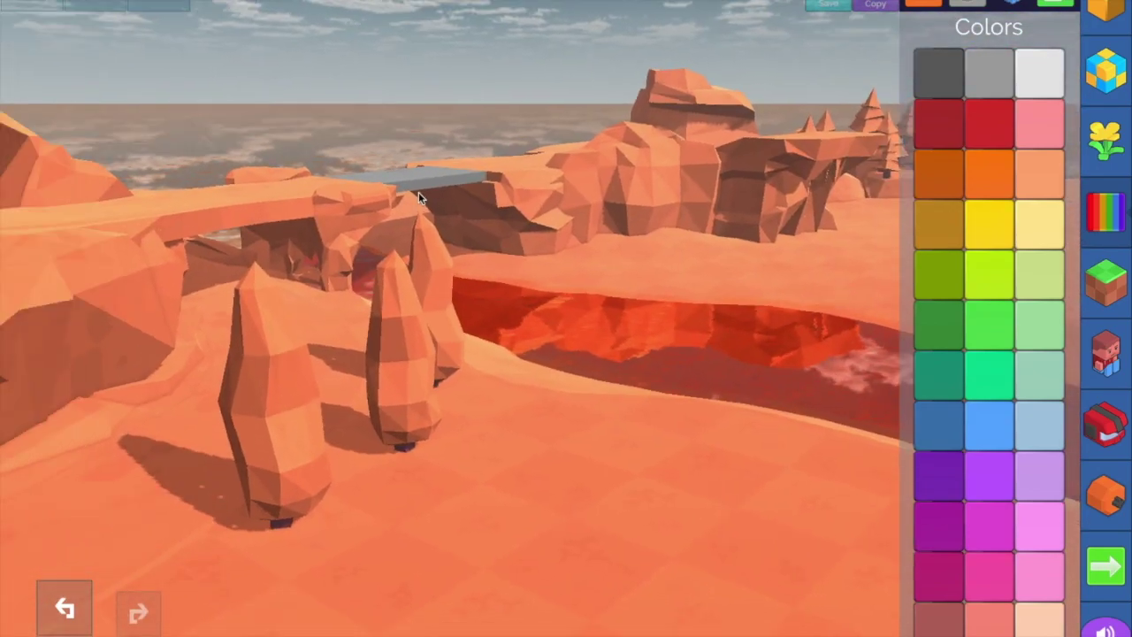
{"action": "left_click", "coordinate": [418, 183]}
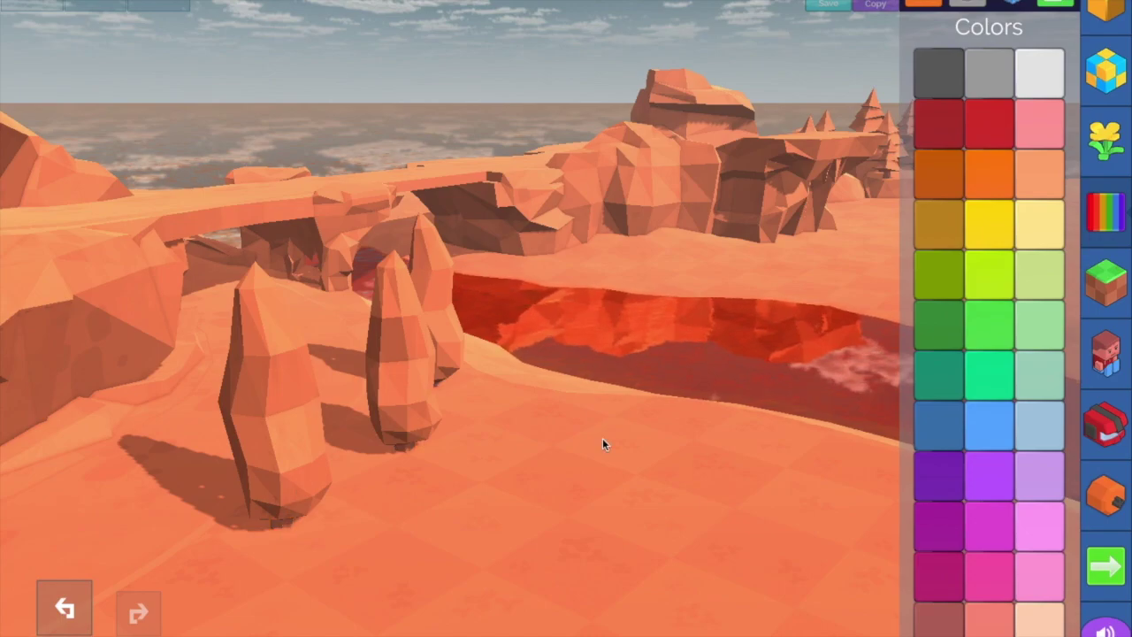
- Paint the water, rocks and beach green, and the grass field with its trees orange
{"action": "left_click", "coordinate": [975, 332]}
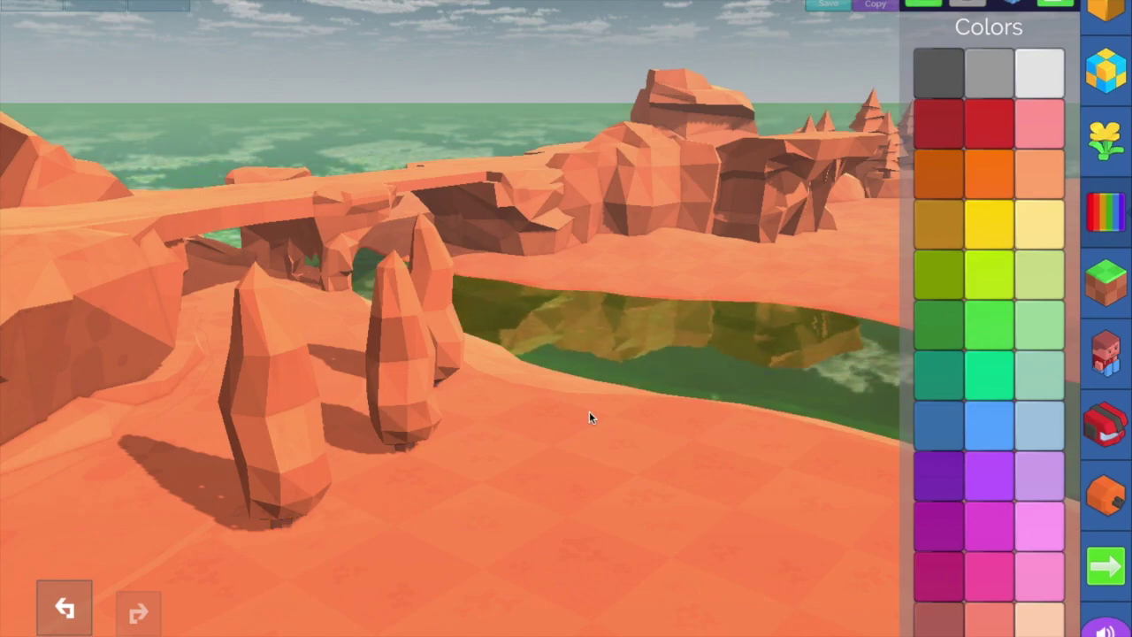
{"action": "left_click", "coordinate": [354, 385]}
{"action": "left_click", "coordinate": [403, 446]}
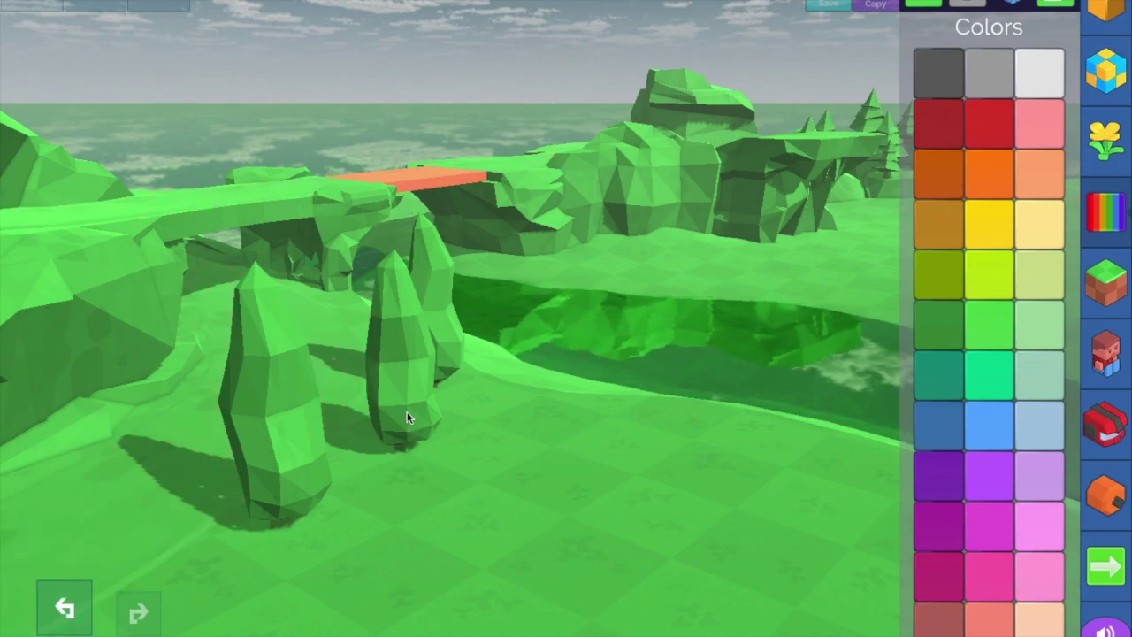
{"action": "left_click", "coordinate": [381, 345]}
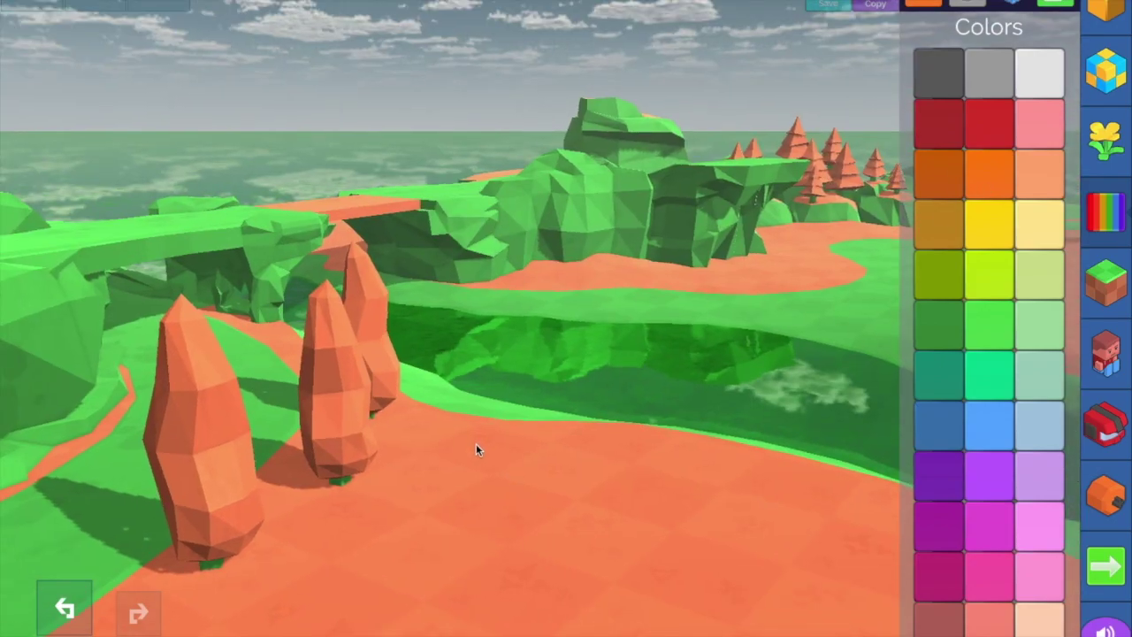